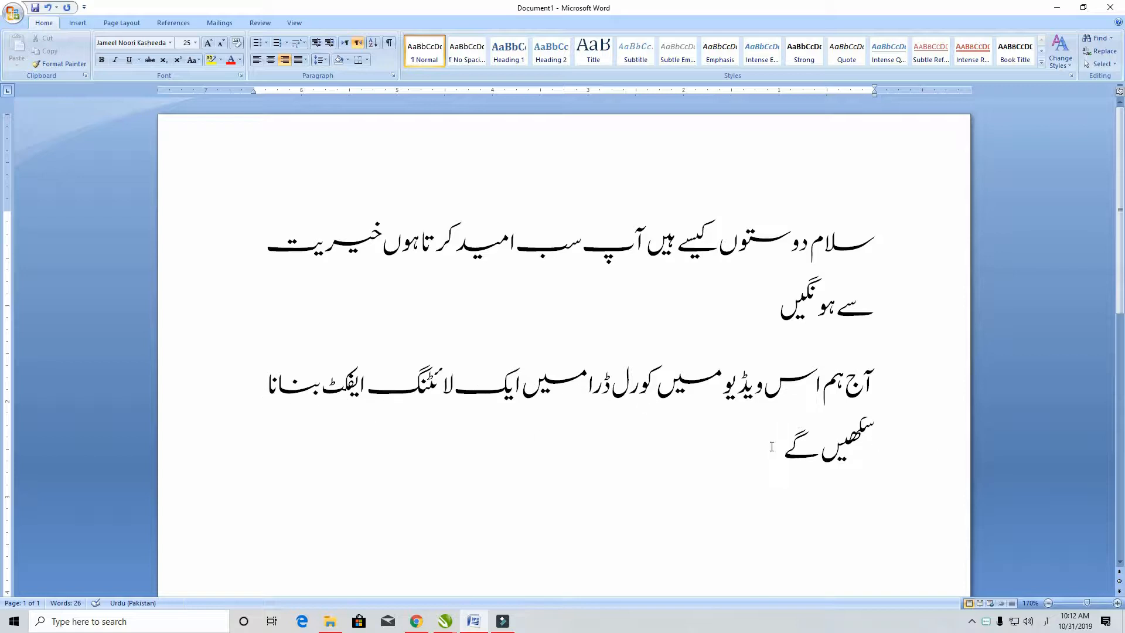
Step: Switch to CorelDRAW, view the finished light effect in Backup_of_light logo.cdr, and return to the blank Untitled-1 document
click(1057, 8)
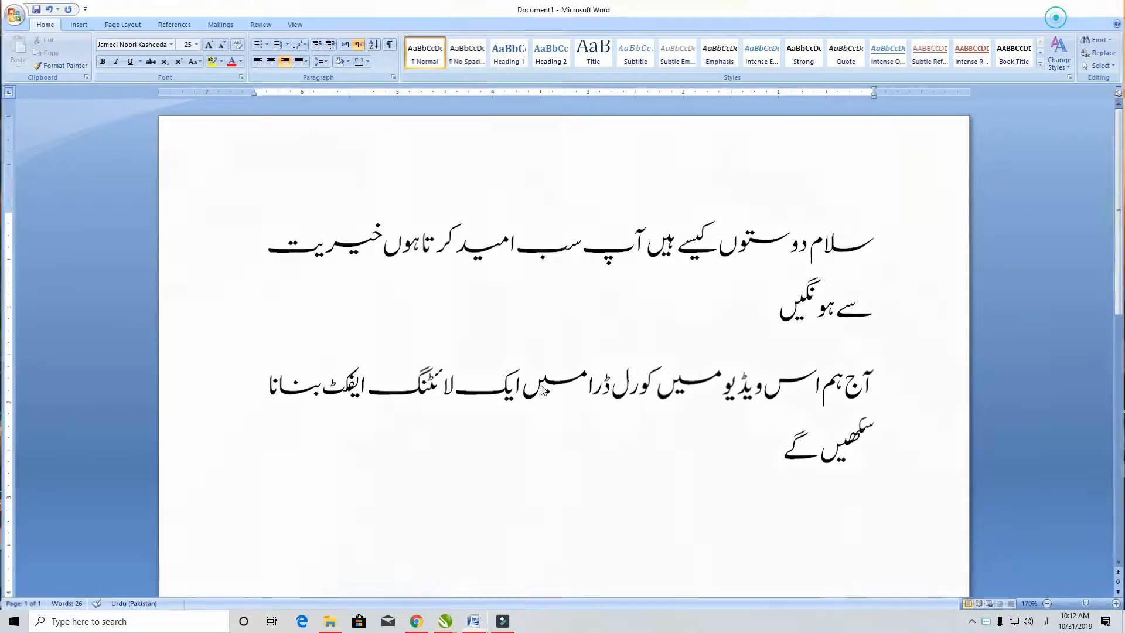
mouse_move(447, 623)
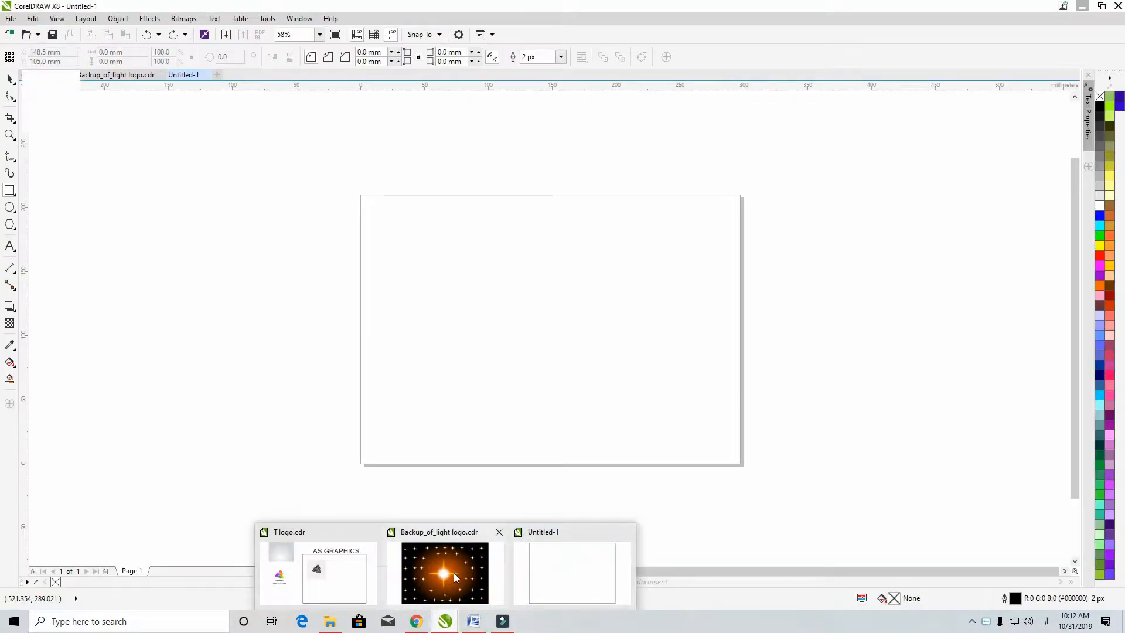
click(455, 577)
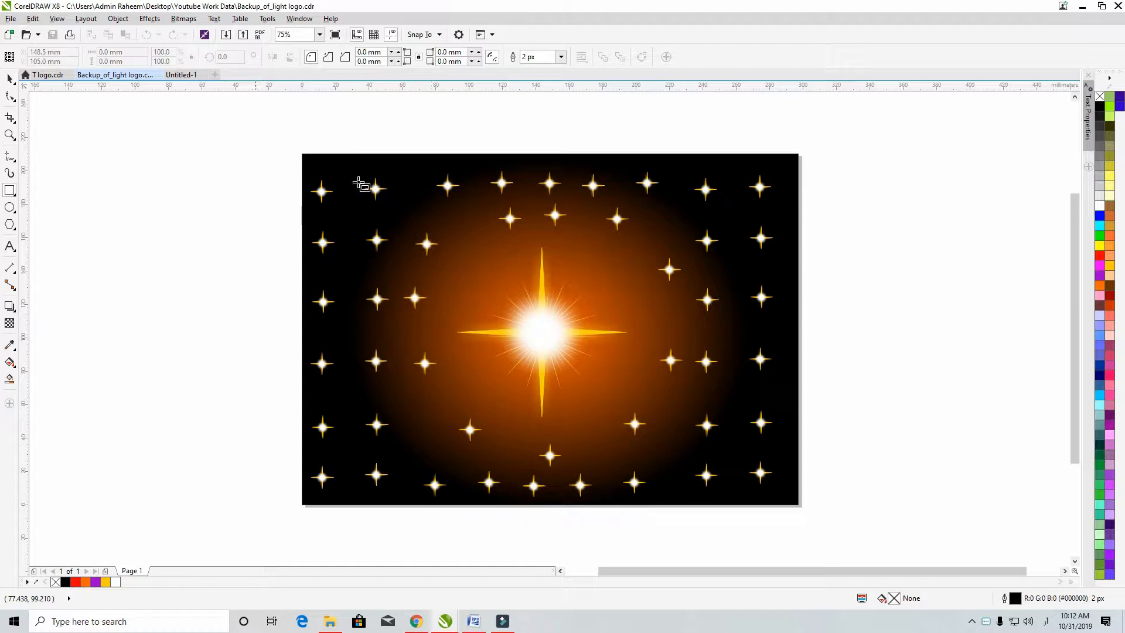
click(181, 75)
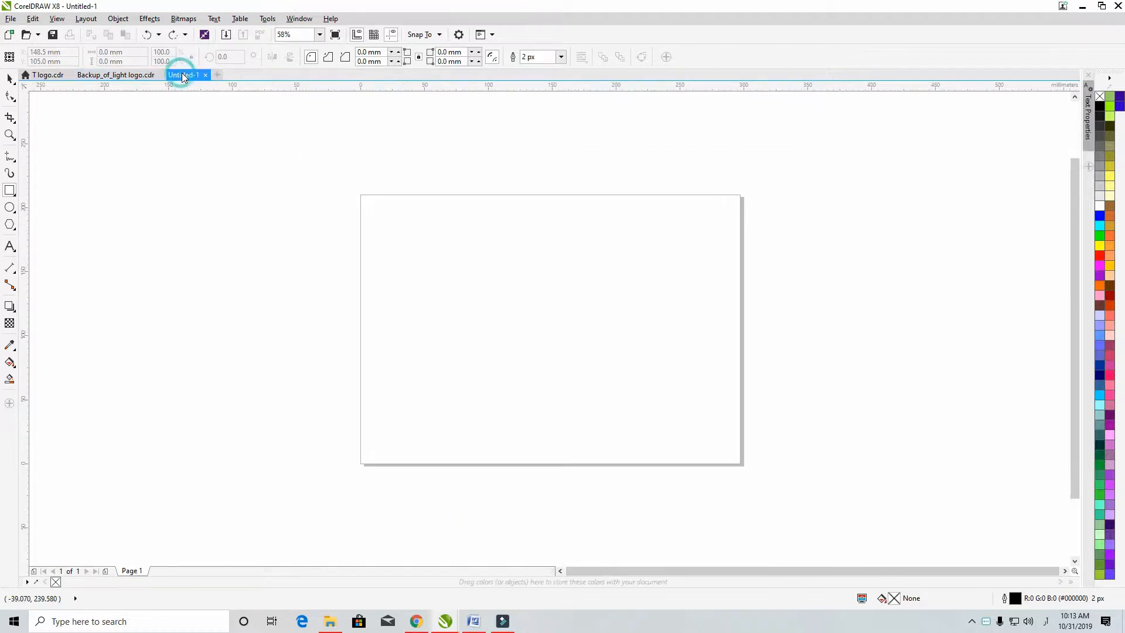
Step: Create a page-sized 297 × 210 mm rectangle, fill it with black, and leave the document's default properties unchanged
double_click(10, 190)
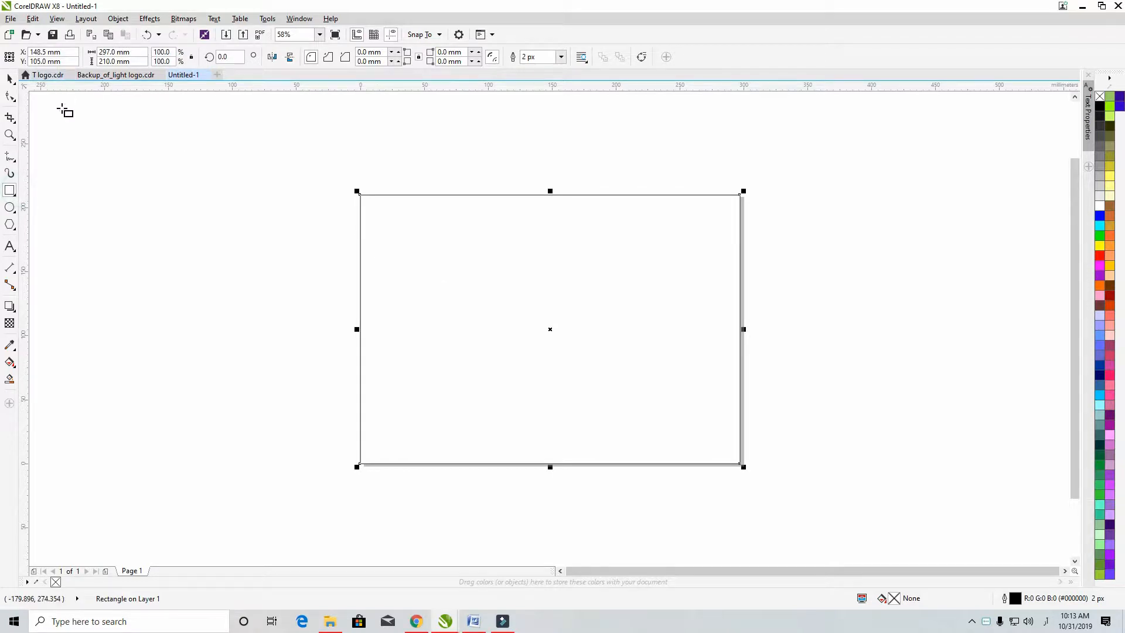
click(10, 79)
click(1100, 107)
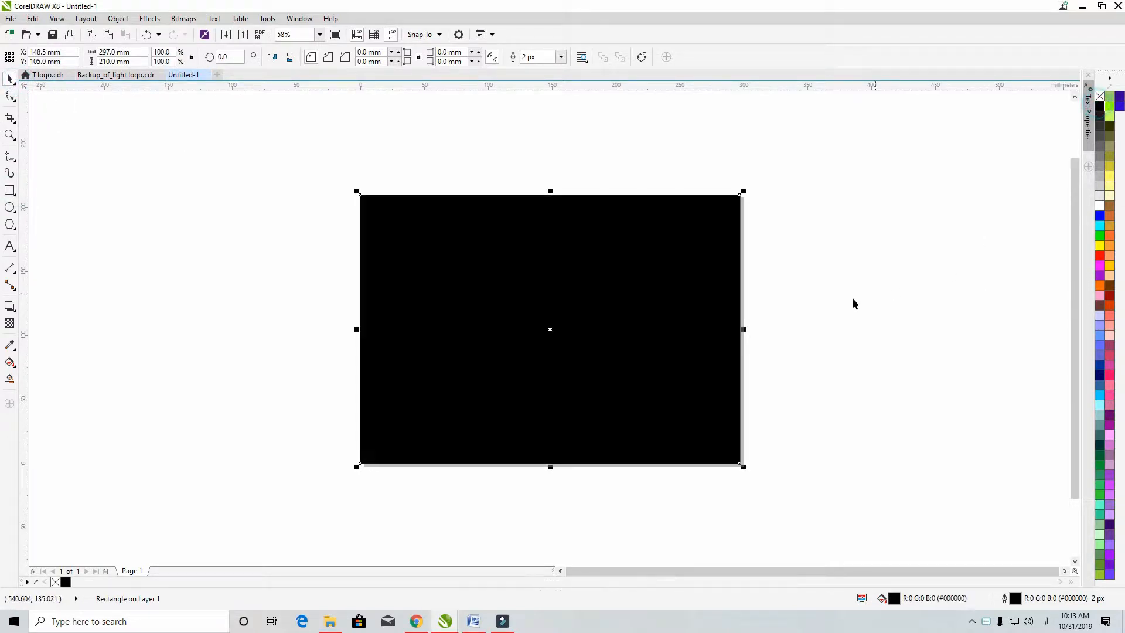
click(853, 298)
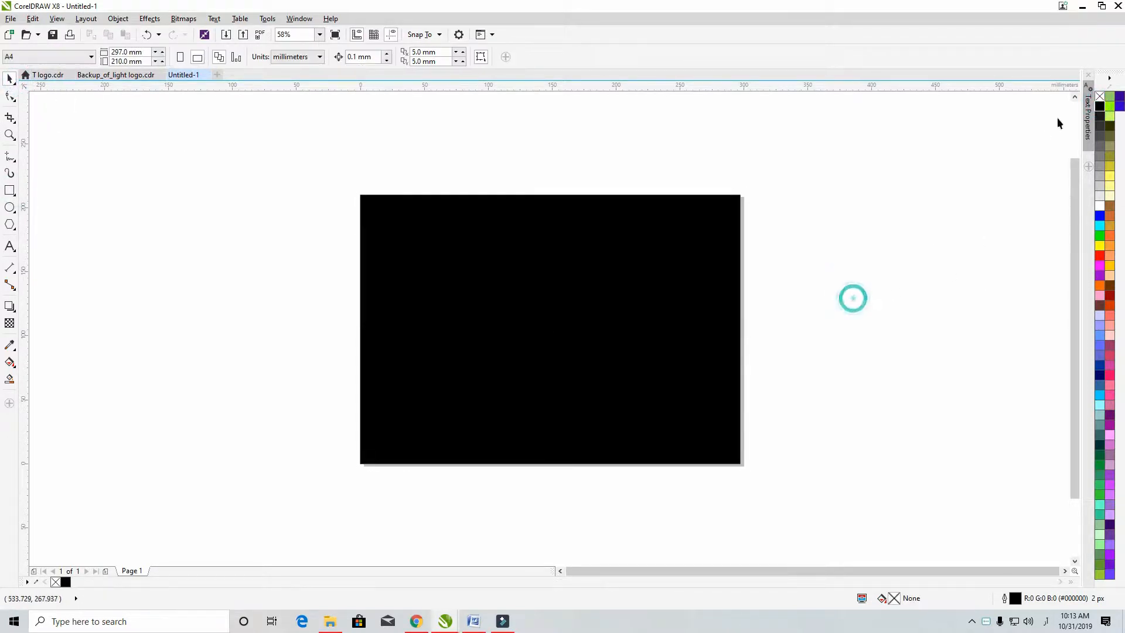
click(1101, 107)
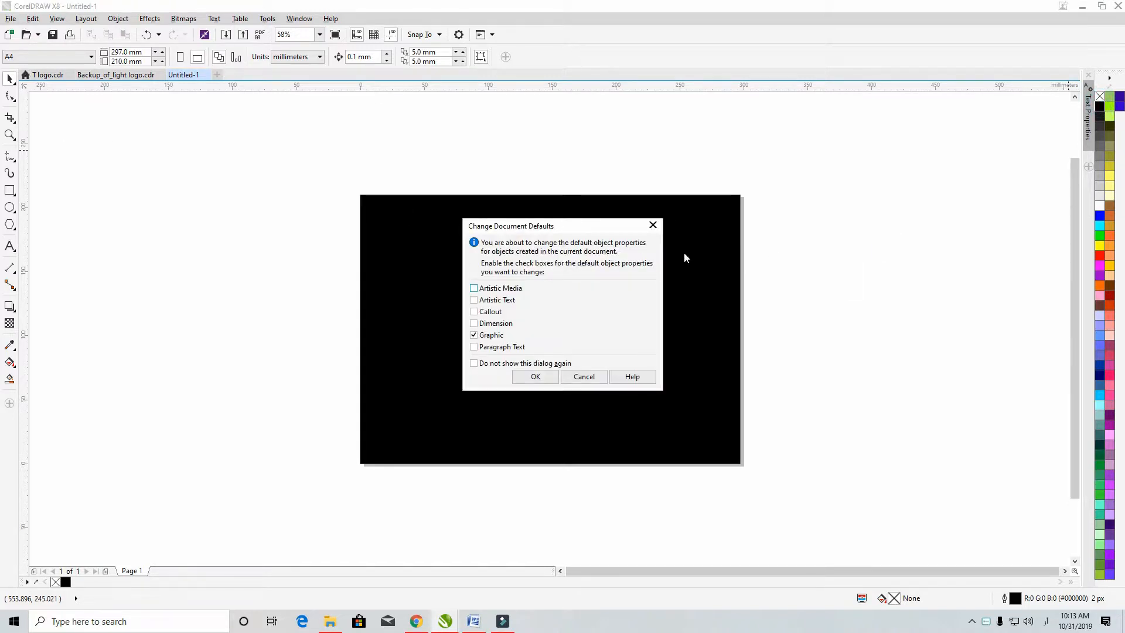
click(589, 377)
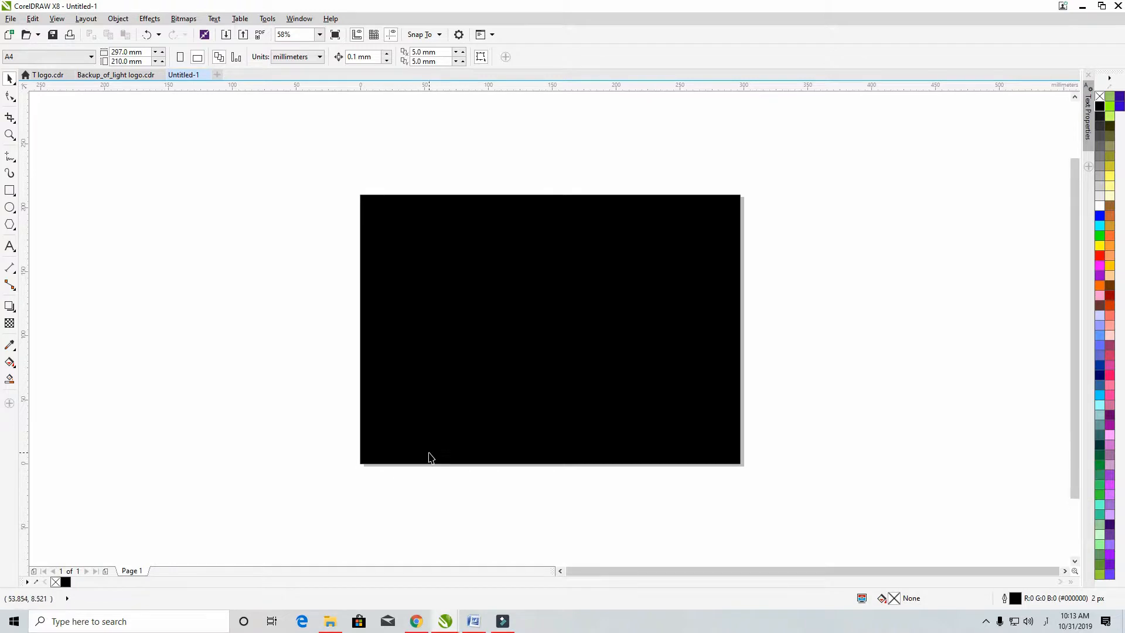
Step: Apply an elliptical fountain fill to the black rectangle, white at the page centre and fading to black within the page
key(g)
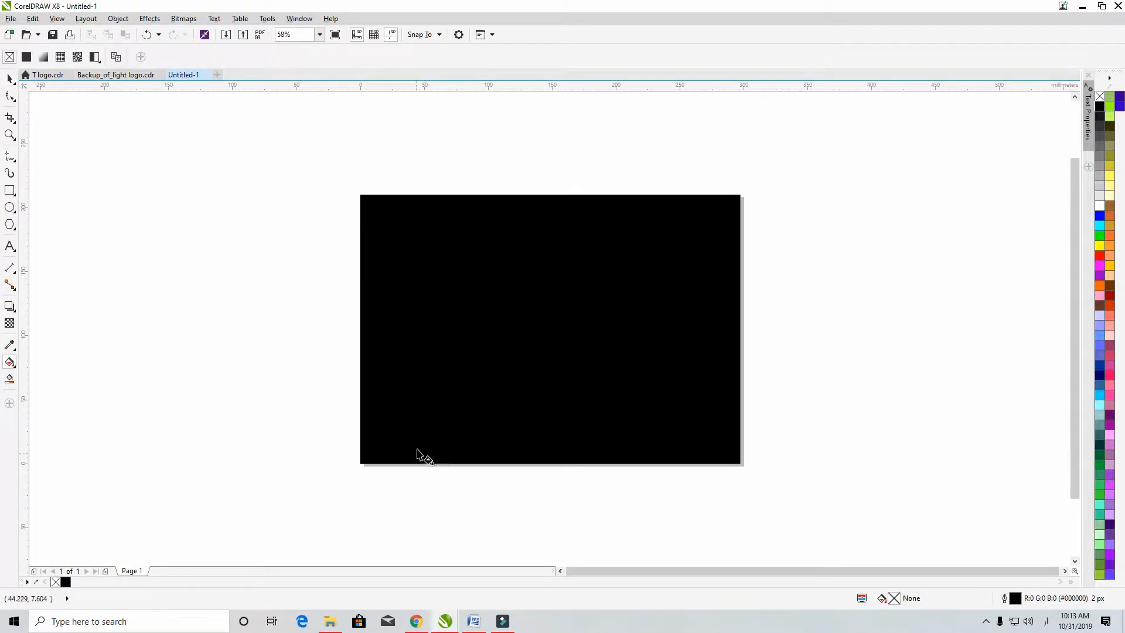
click(10, 362)
click(537, 320)
drag(534, 326, 540, 539)
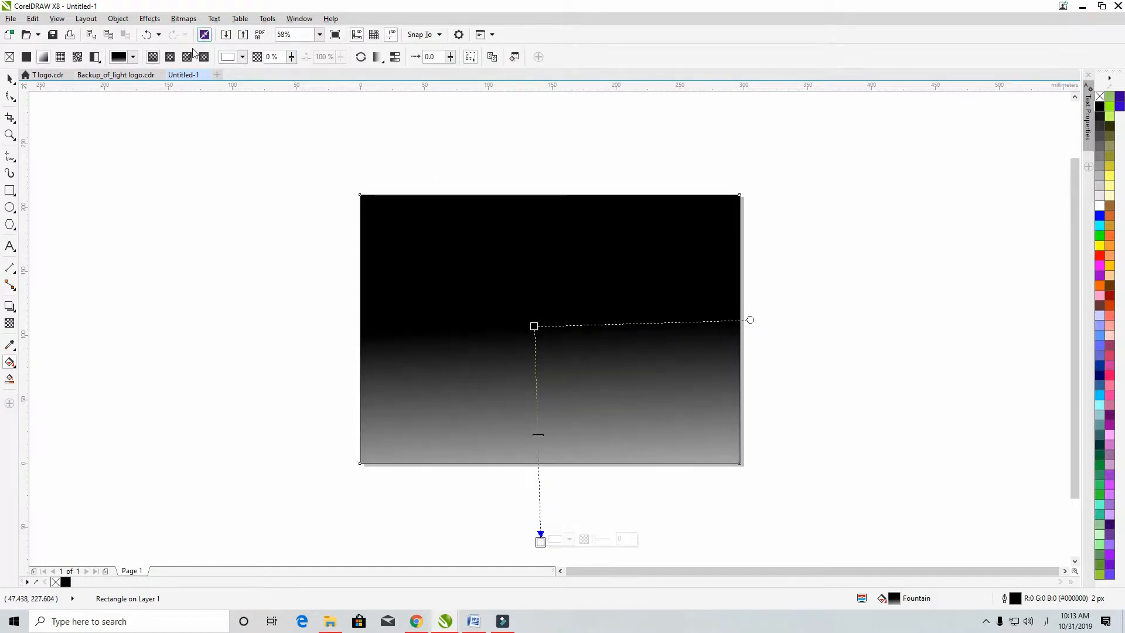
click(170, 56)
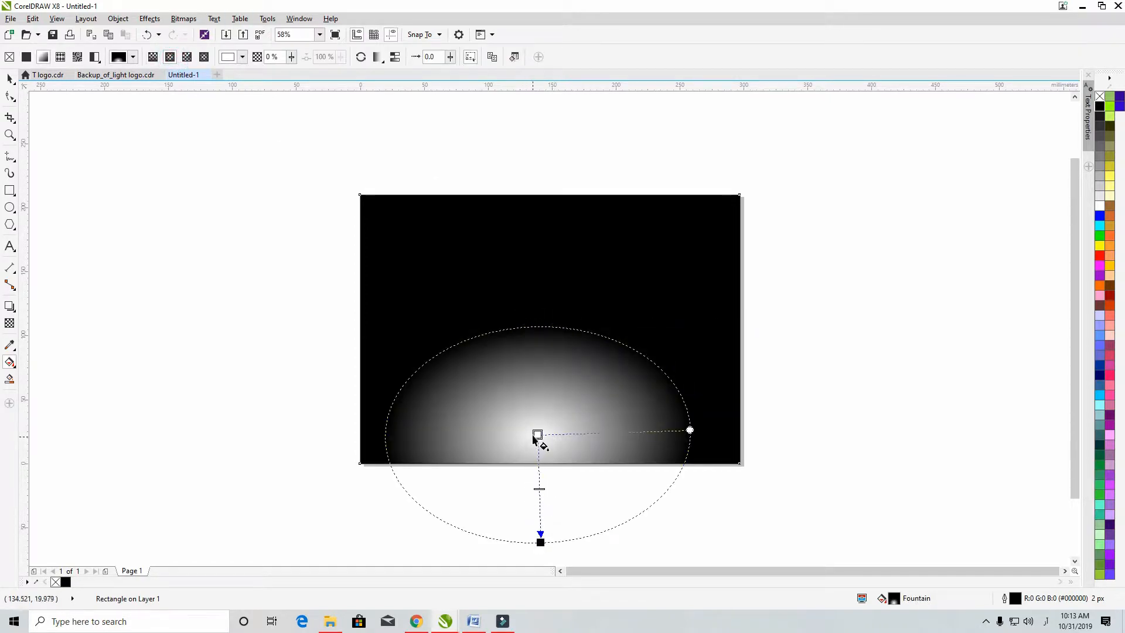
drag(538, 434, 542, 327)
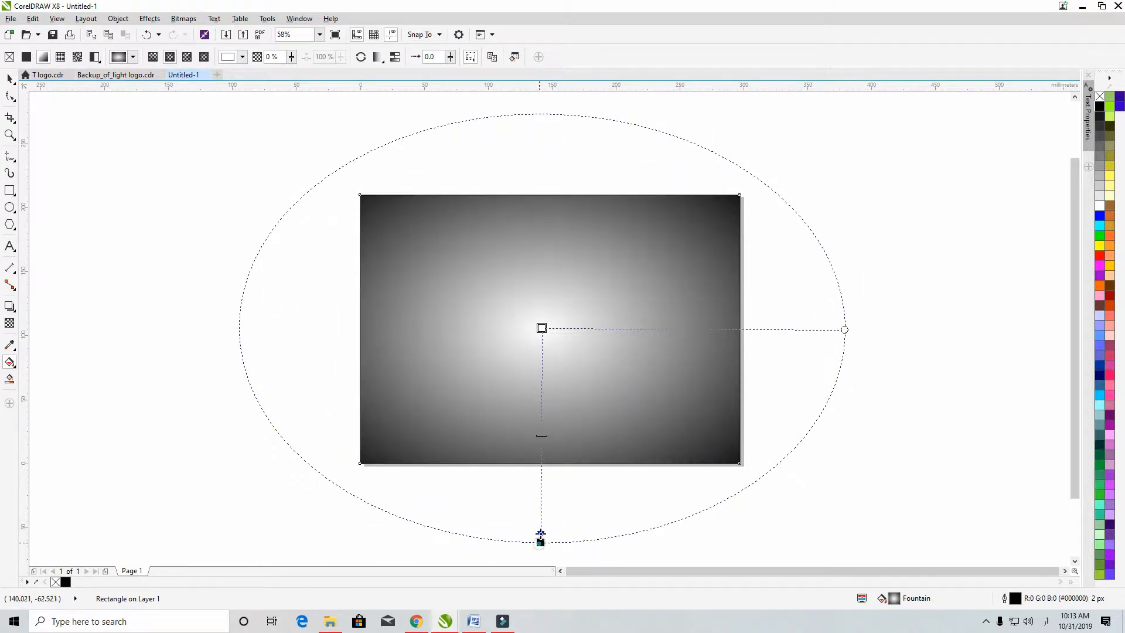
drag(540, 534, 543, 423)
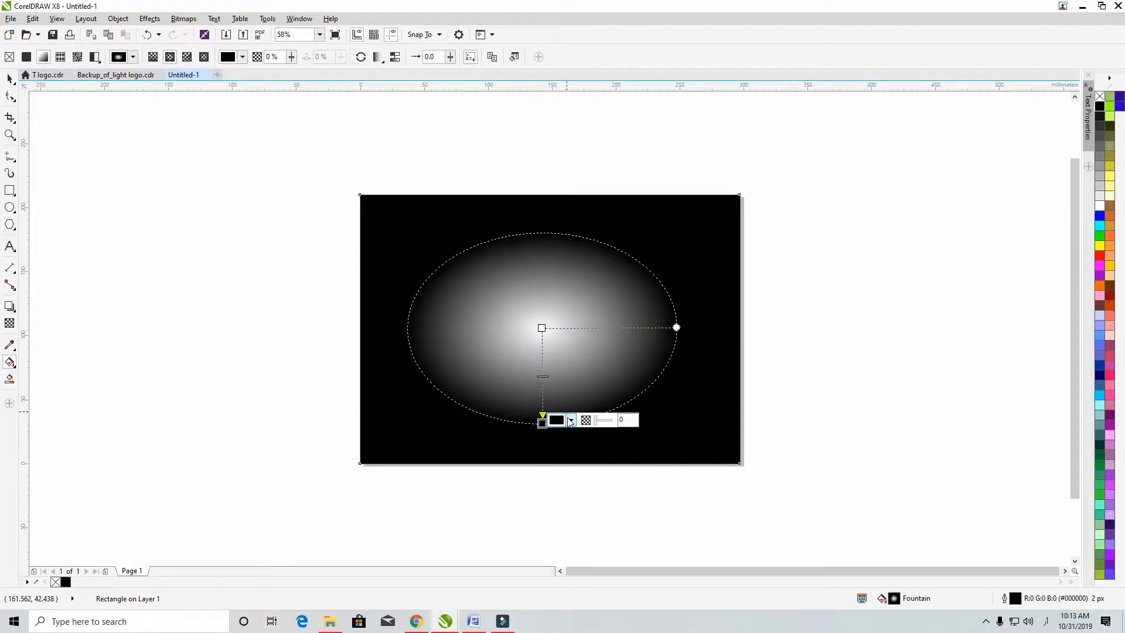
click(570, 420)
click(612, 489)
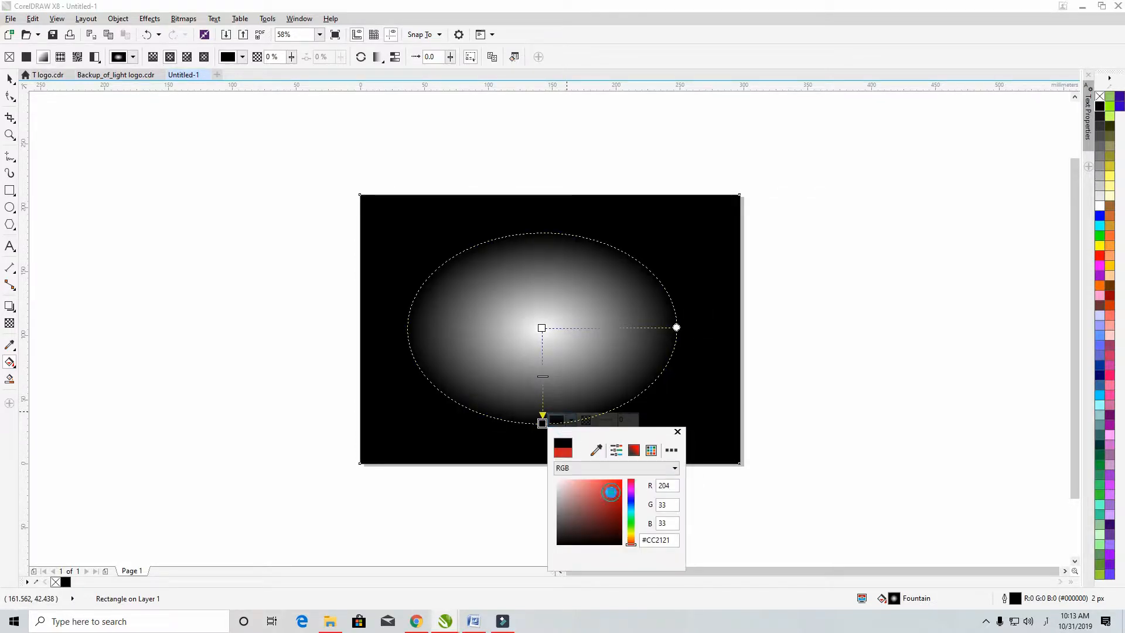
click(609, 486)
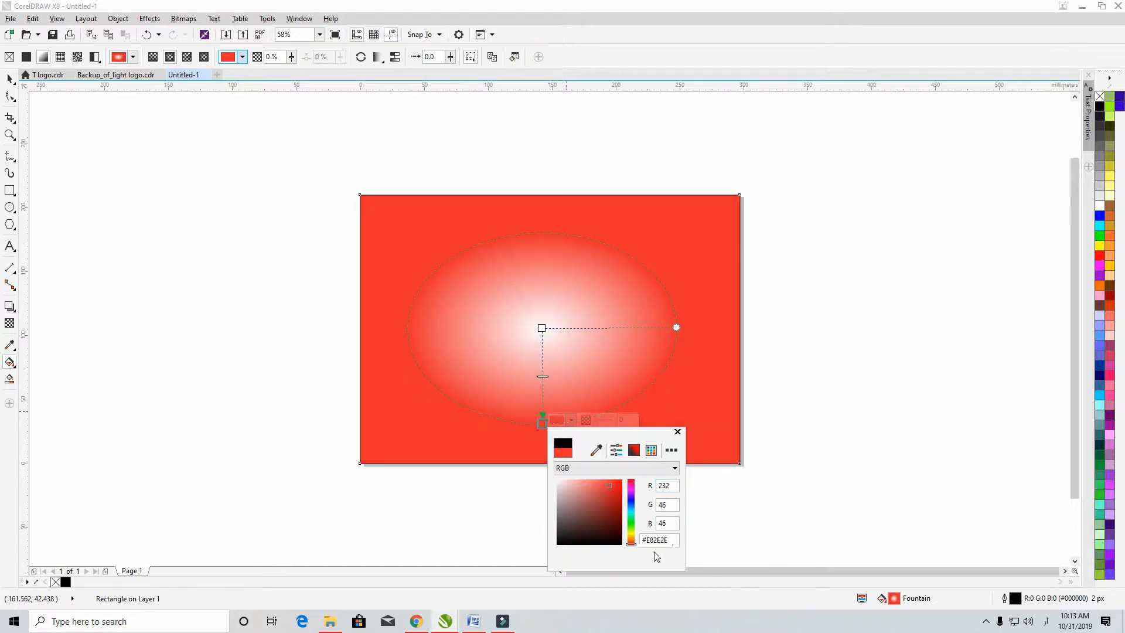
click(803, 485)
key(ctrl+z)
key(ctrl+z)
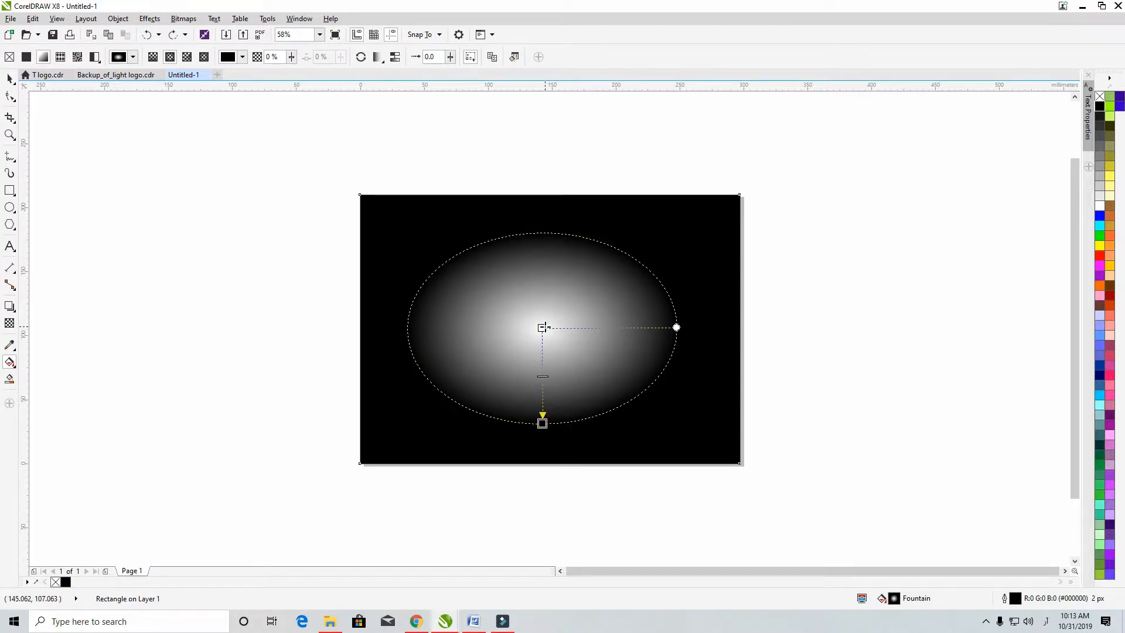
Step: Set the fountain fill's centre colour to red #C42121
click(542, 328)
click(572, 329)
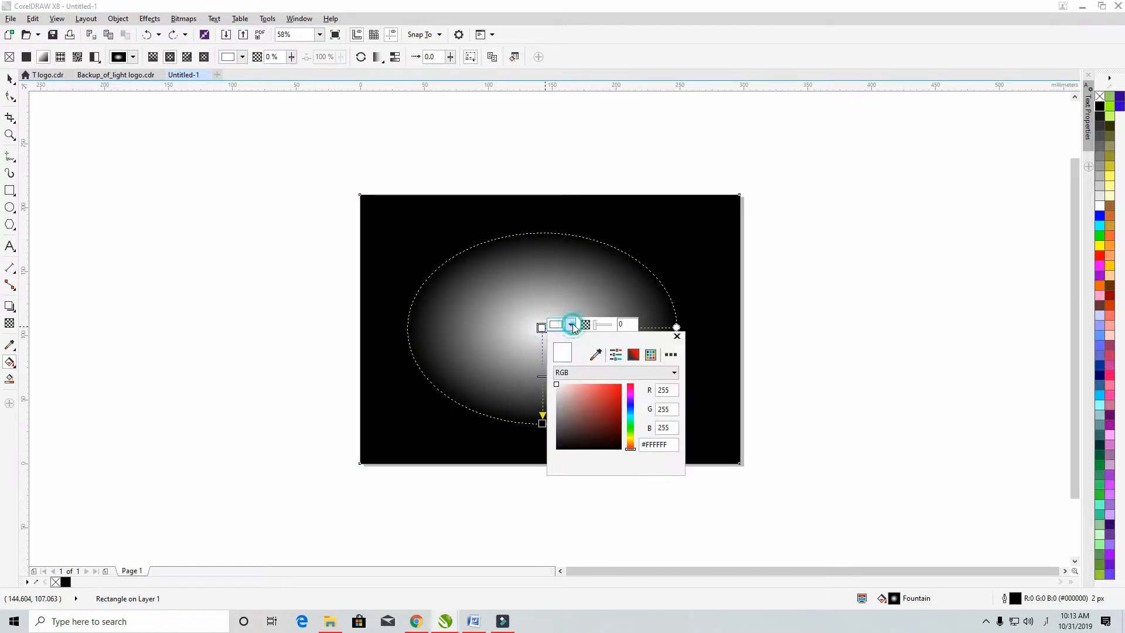
click(616, 390)
drag(617, 389, 611, 399)
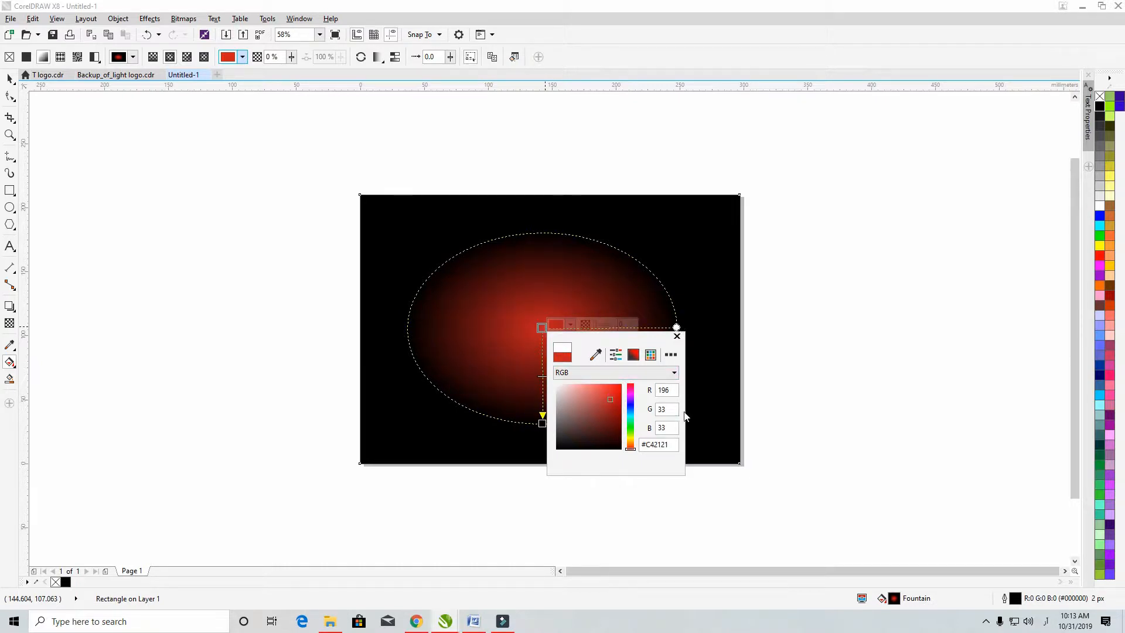
click(812, 391)
Step: Enlarge the red elliptical glow so its fade reaches slightly past the page's upper and lower edges, then deselect the rectangle
drag(676, 327, 704, 327)
mouse_move(543, 423)
mouse_down()
mouse_move(541, 466)
mouse_move(543, 427)
mouse_move(540, 439)
mouse_up()
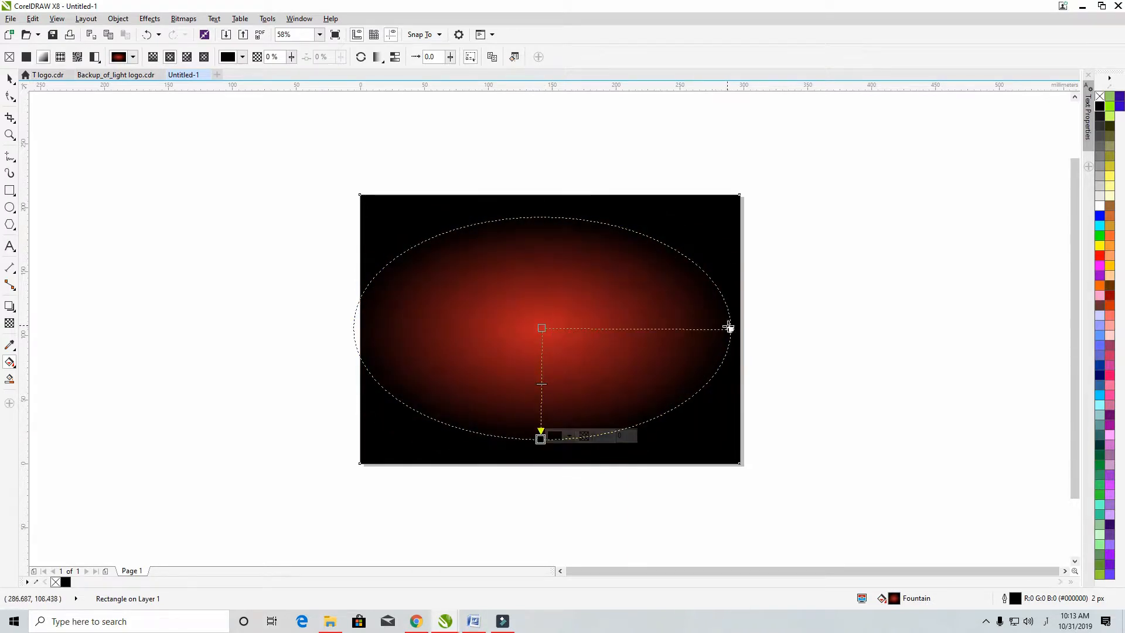
drag(730, 328, 678, 329)
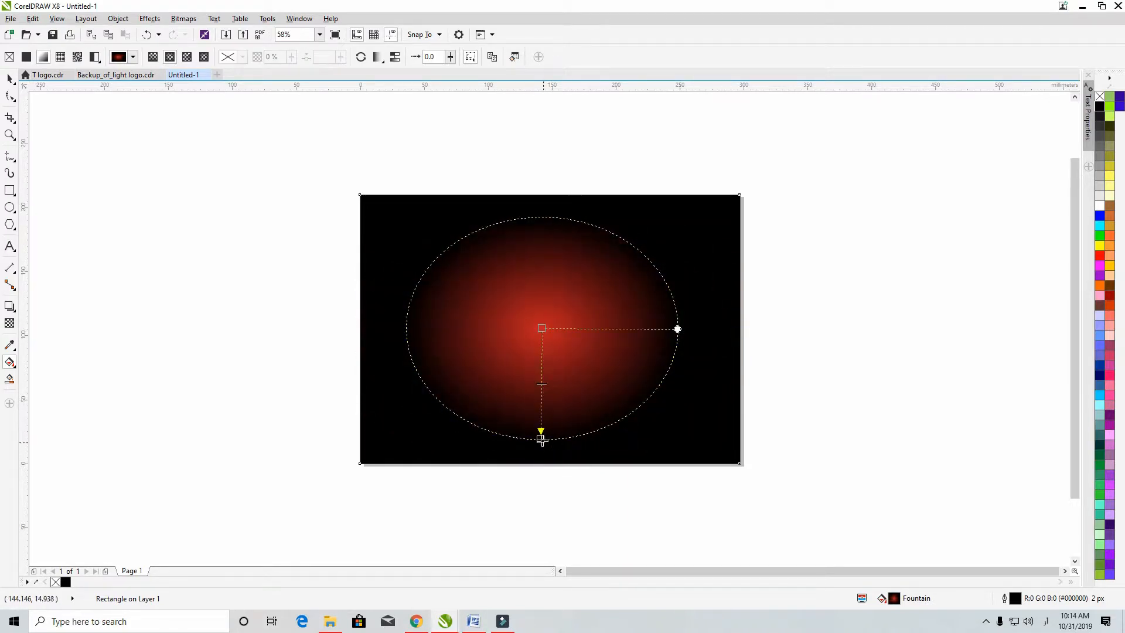
drag(541, 440, 543, 470)
click(847, 367)
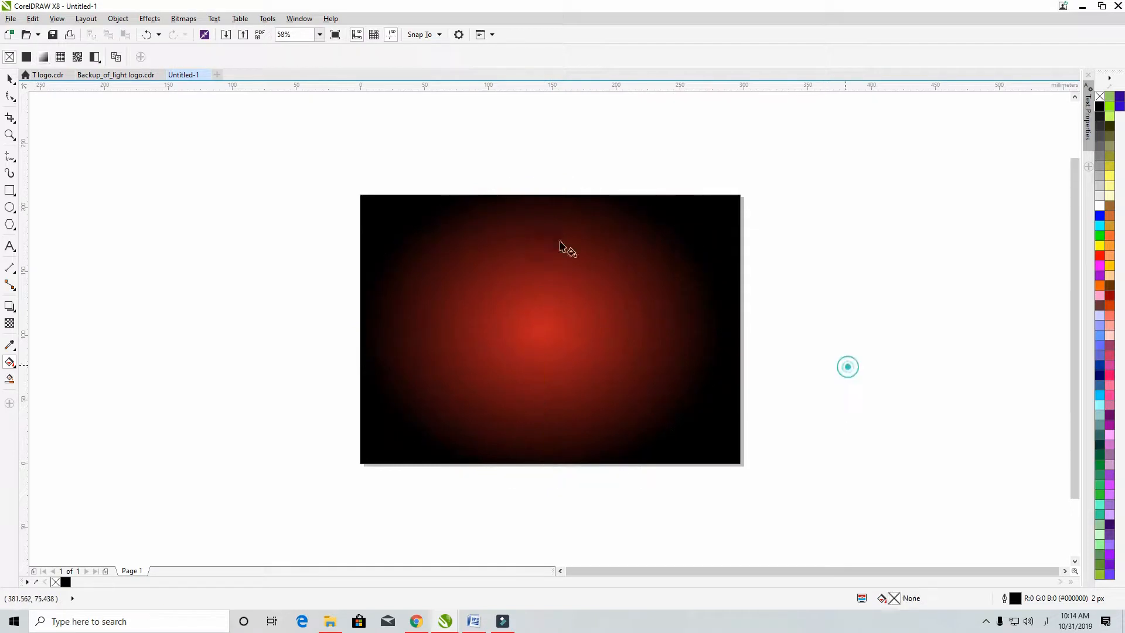
Step: Draw a narrow upright rectangle about 7.8 mm wide and 81.6 mm high to the left of the page
click(10, 191)
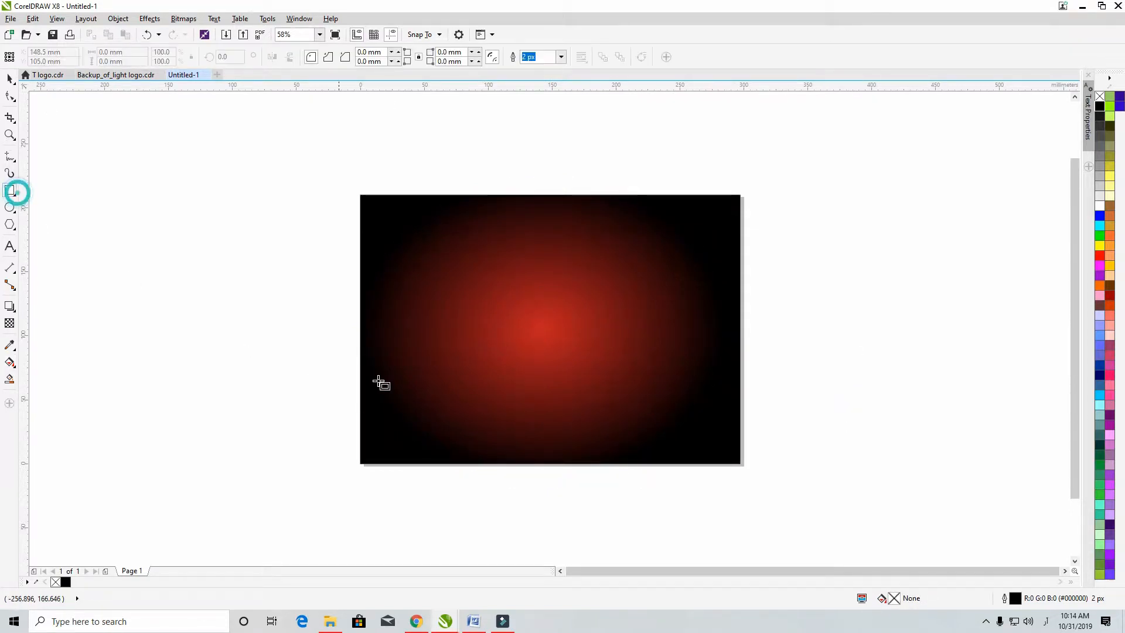
drag(285, 296, 295, 403)
click(10, 78)
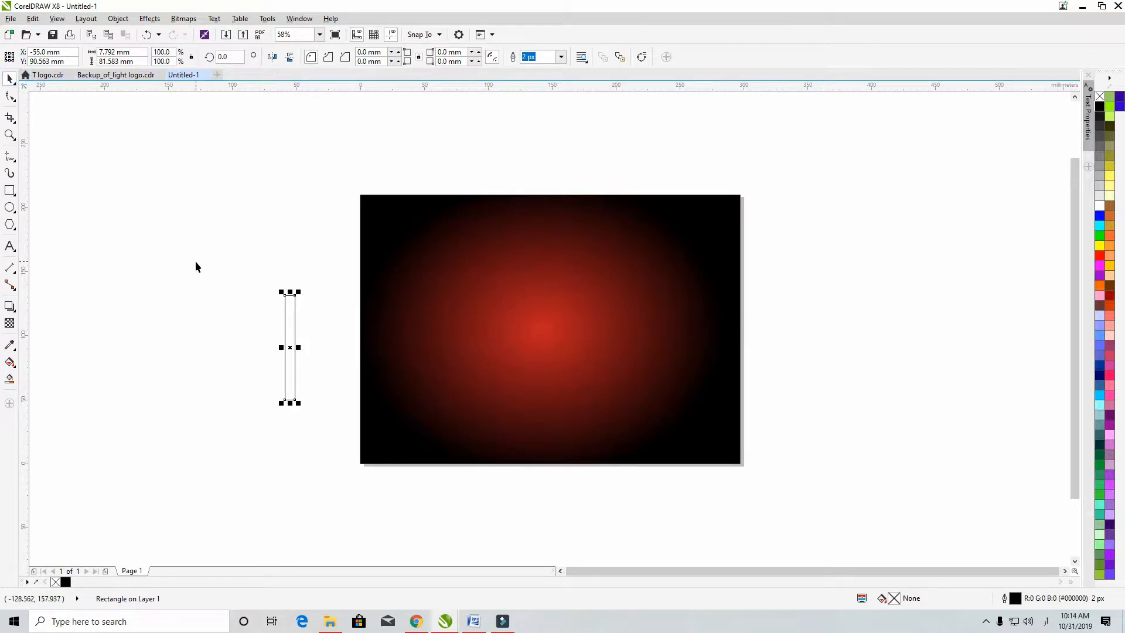
Step: Convert the narrow rectangle to curves, add a node midway along its upper edge, and delete both upper corners to form a spike
drag(272, 286, 310, 412)
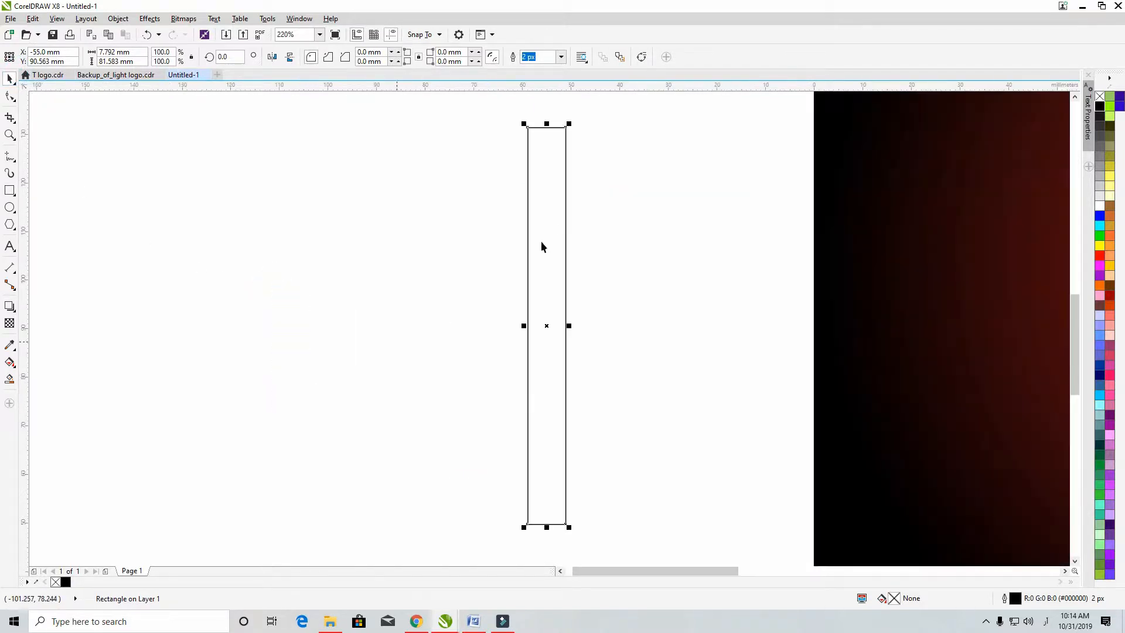
click(10, 98)
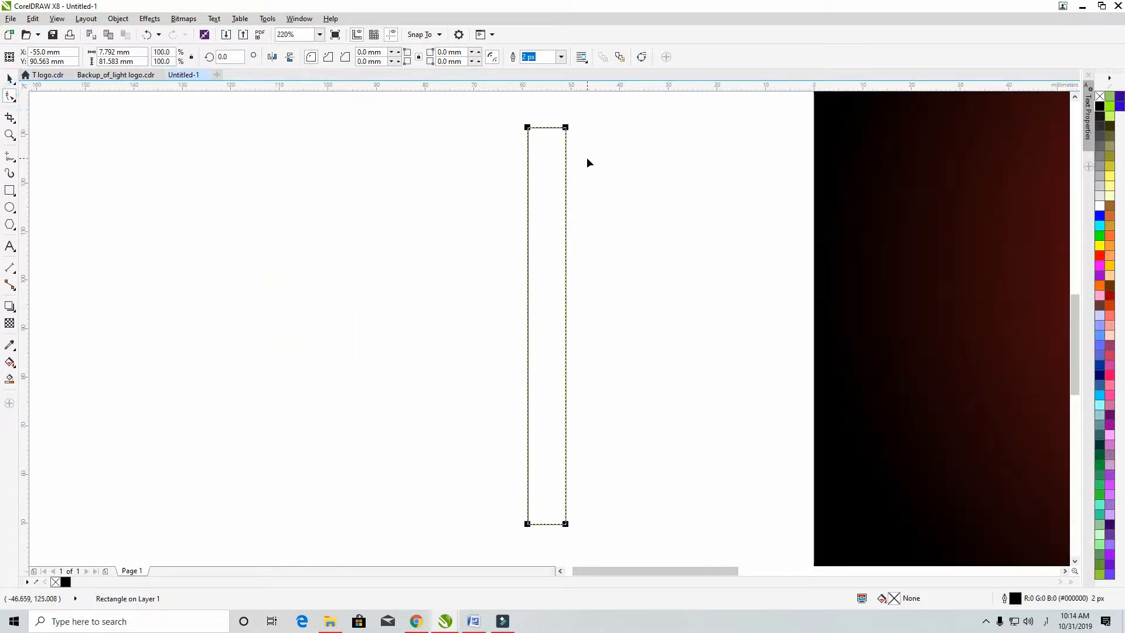
key(ctrl+q)
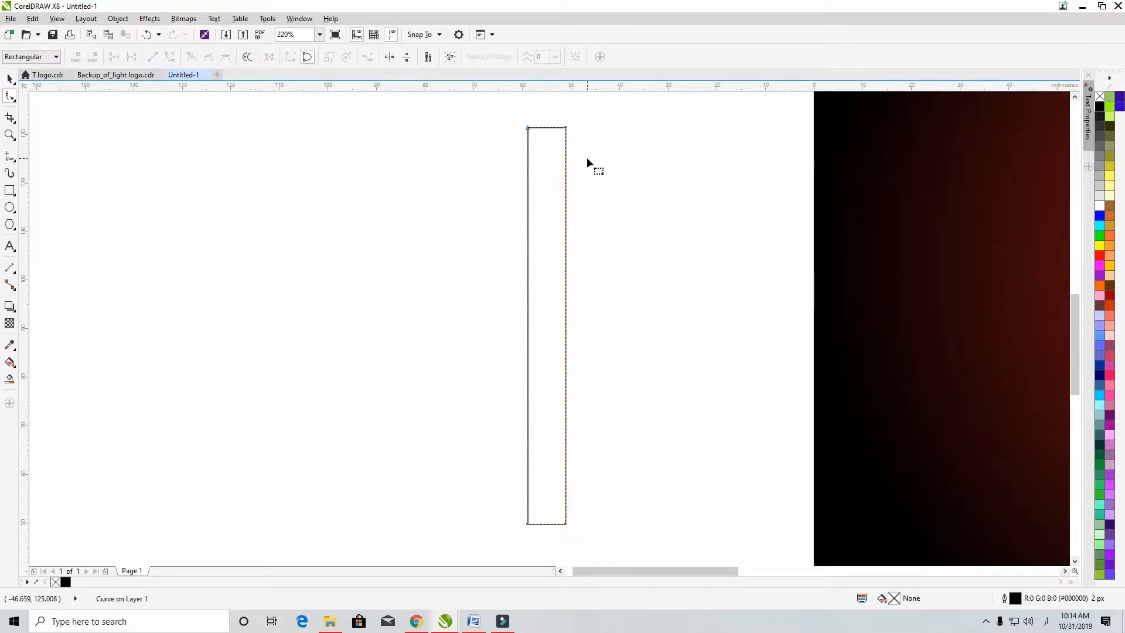
click(547, 128)
double_click(547, 128)
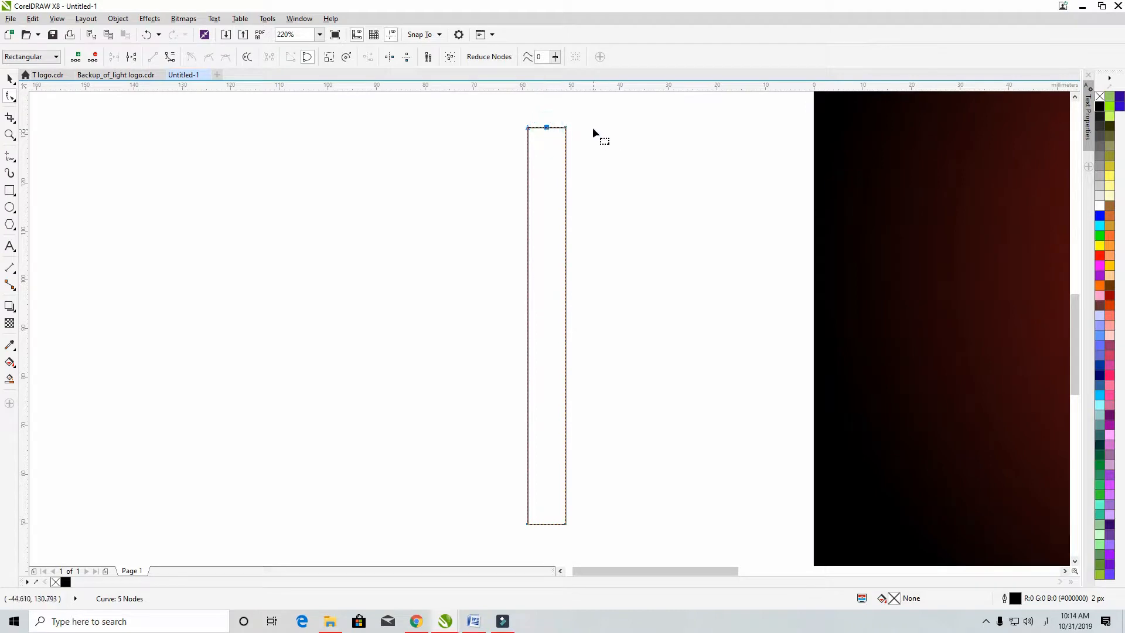
drag(586, 114, 541, 140)
key(Delete)
key(Delete)
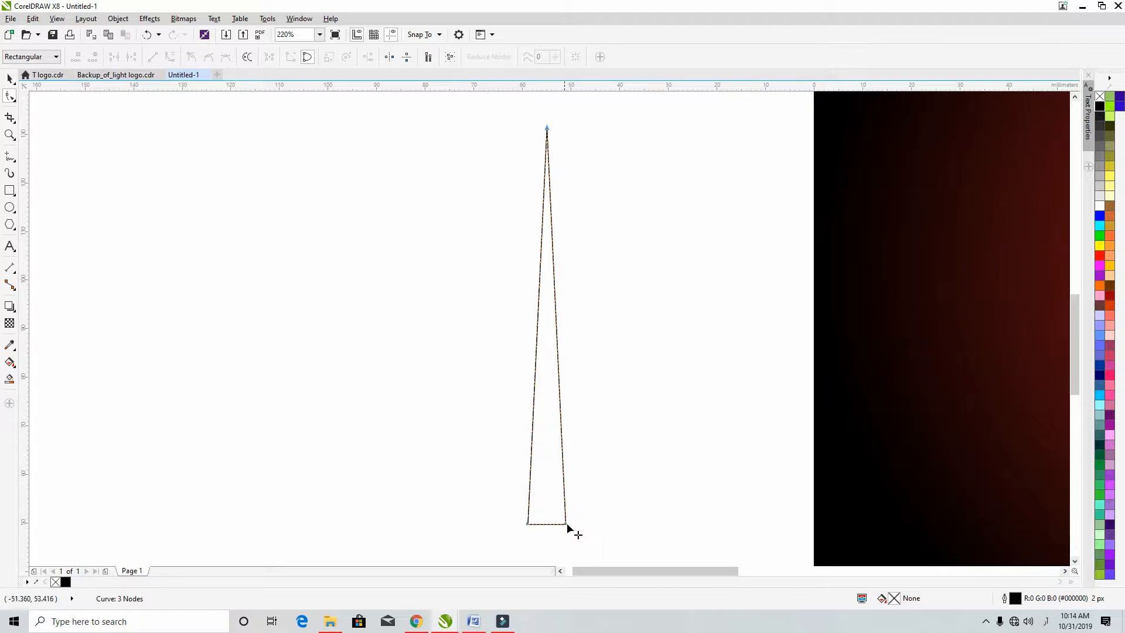
Step: Narrow the spike's base and lower its tip until it is about 4.7 mm wide and 75.7 mm high
mouse_move(548, 525)
mouse_down()
mouse_move(565, 523)
mouse_move(535, 524)
mouse_up()
click(638, 411)
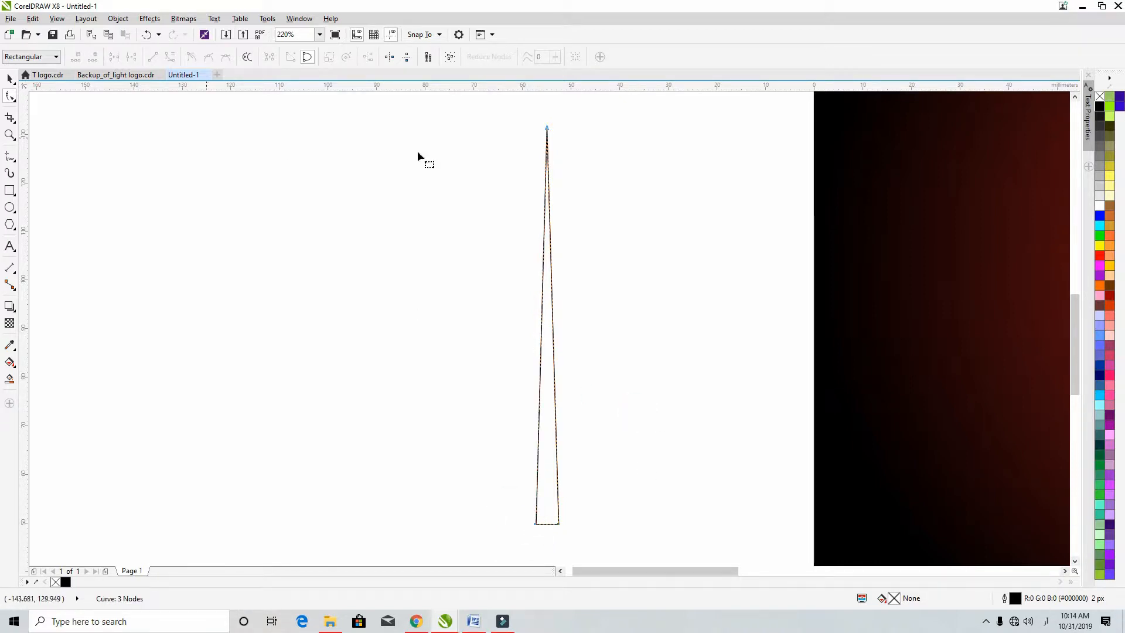
drag(547, 129, 551, 157)
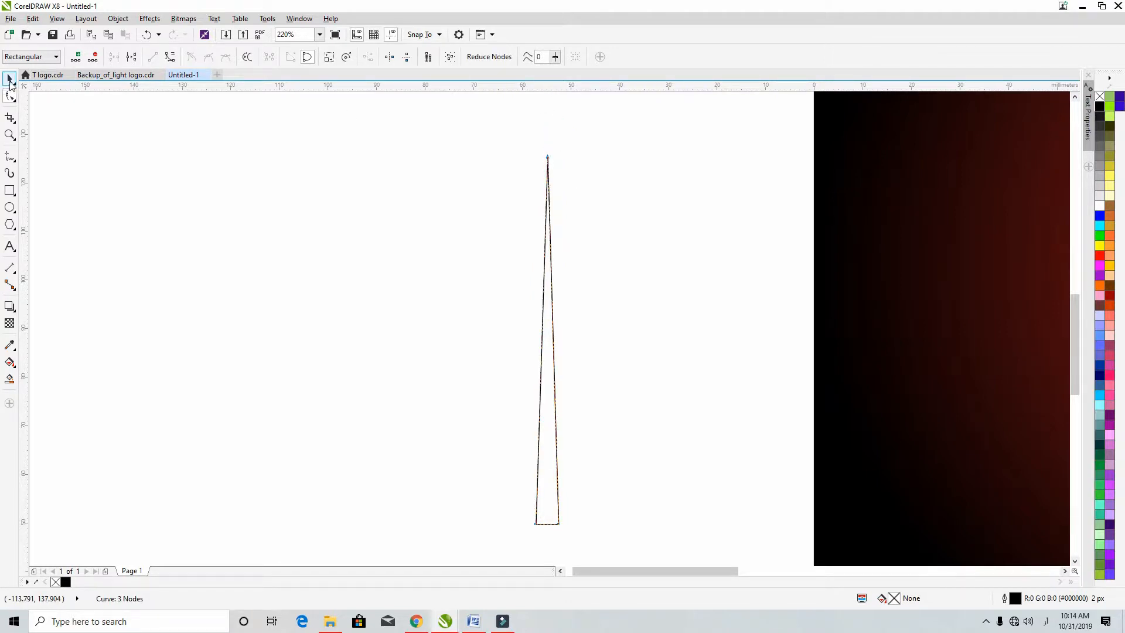
Step: Fill the spike with orange #FF6633 and remove its outline
click(10, 79)
click(547, 442)
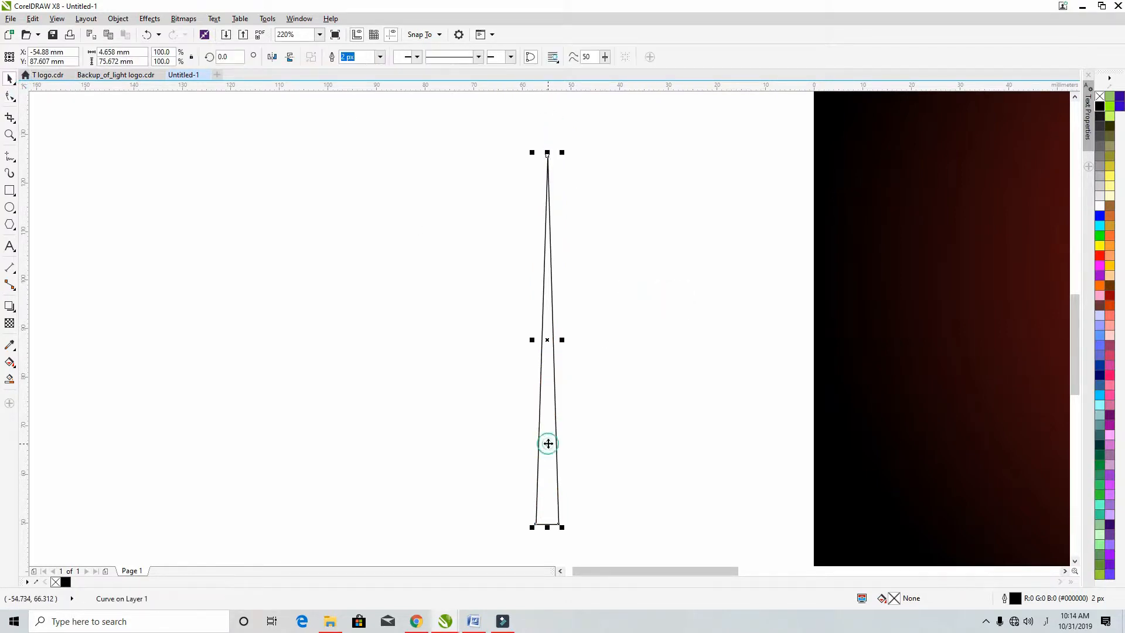
click(1112, 239)
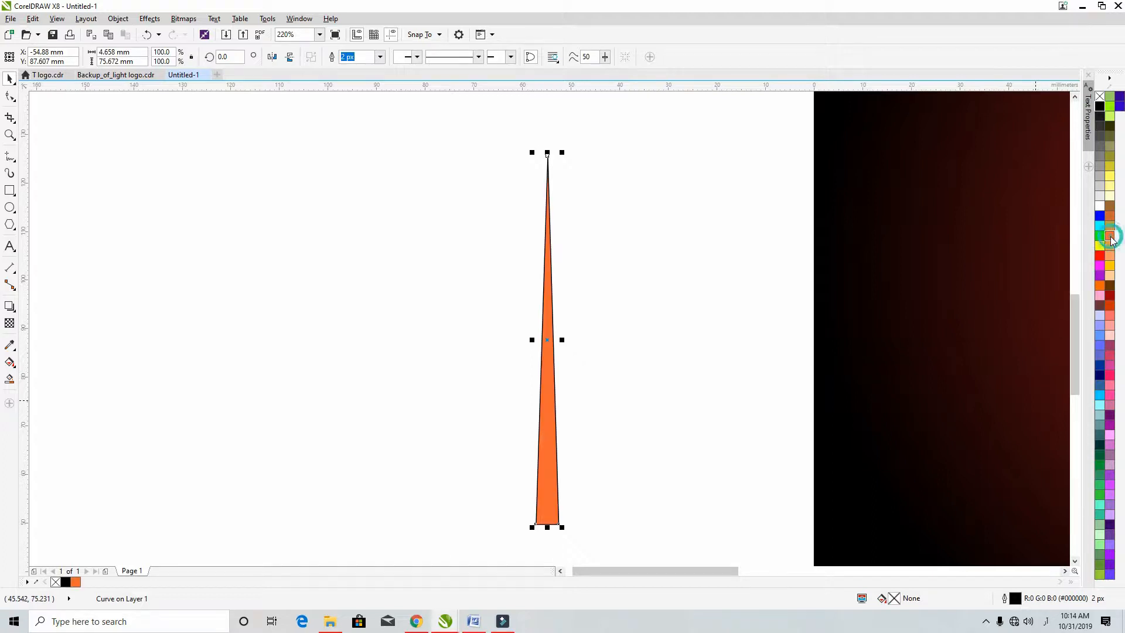
right_click(1111, 239)
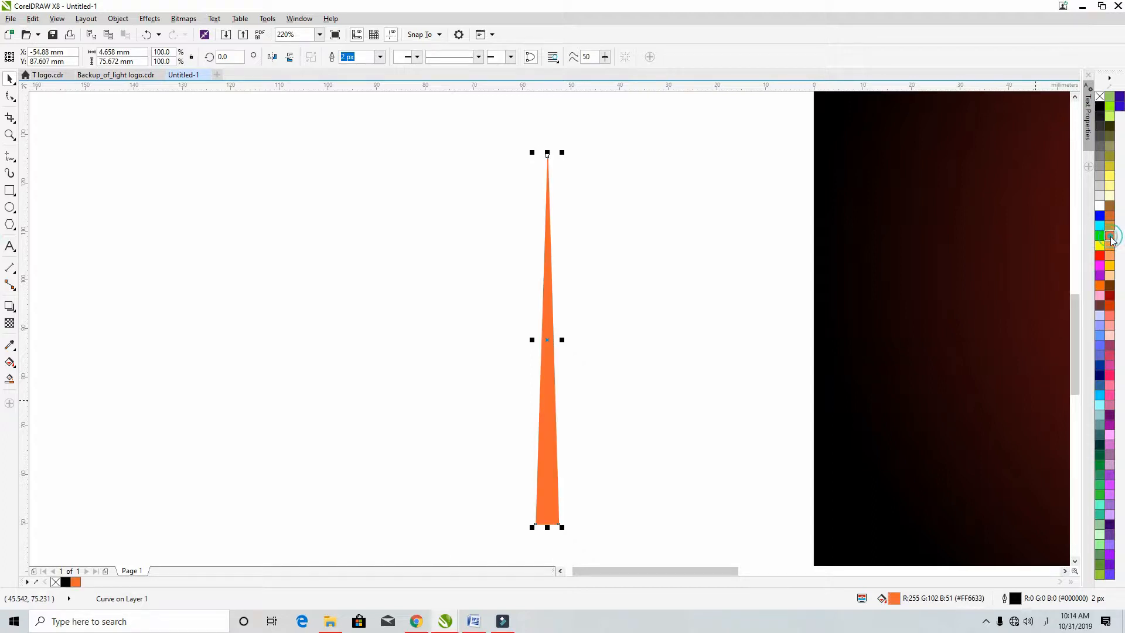
right_click(1100, 96)
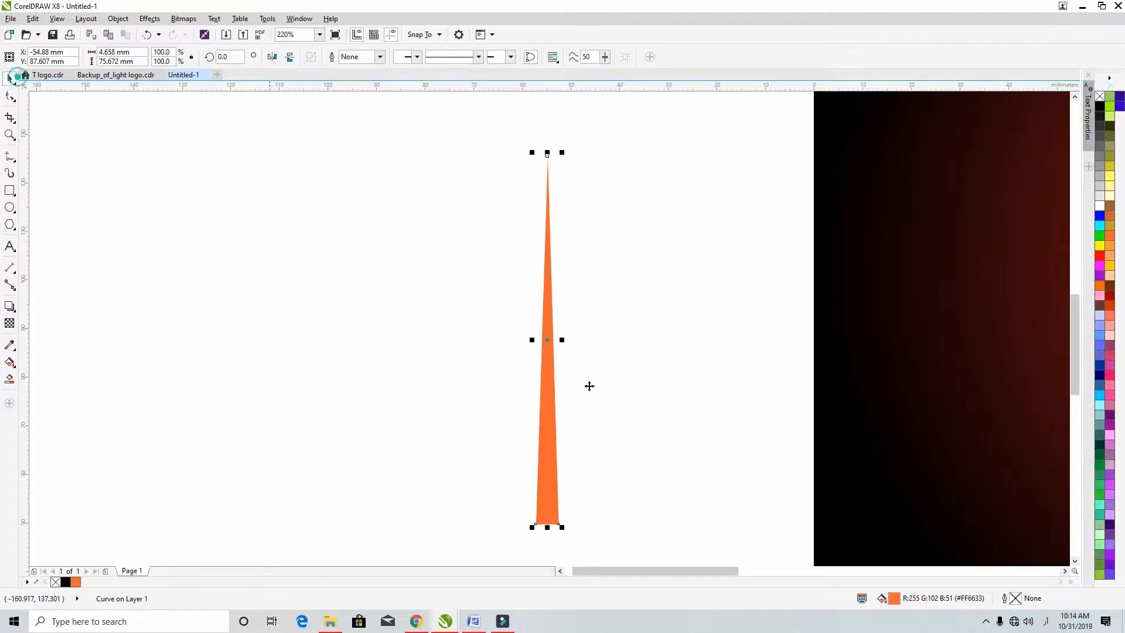
Step: Move the orange spike onto the left part of the background and scale it down to about 3.8 mm wide and 61.5 mm high
drag(549, 488, 949, 428)
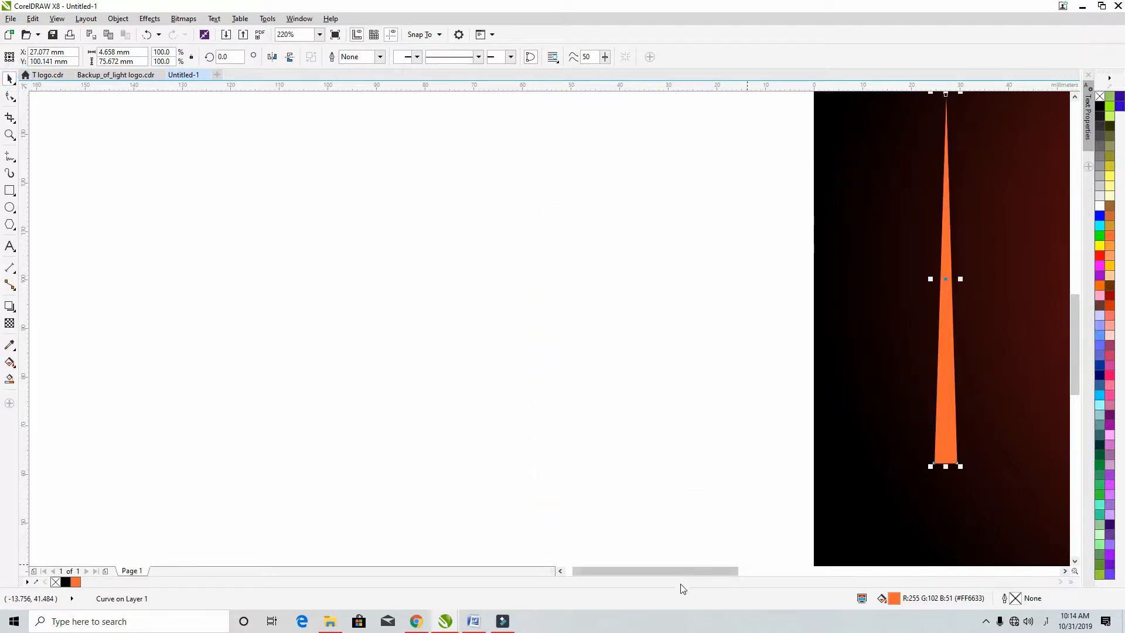
drag(686, 571, 781, 564)
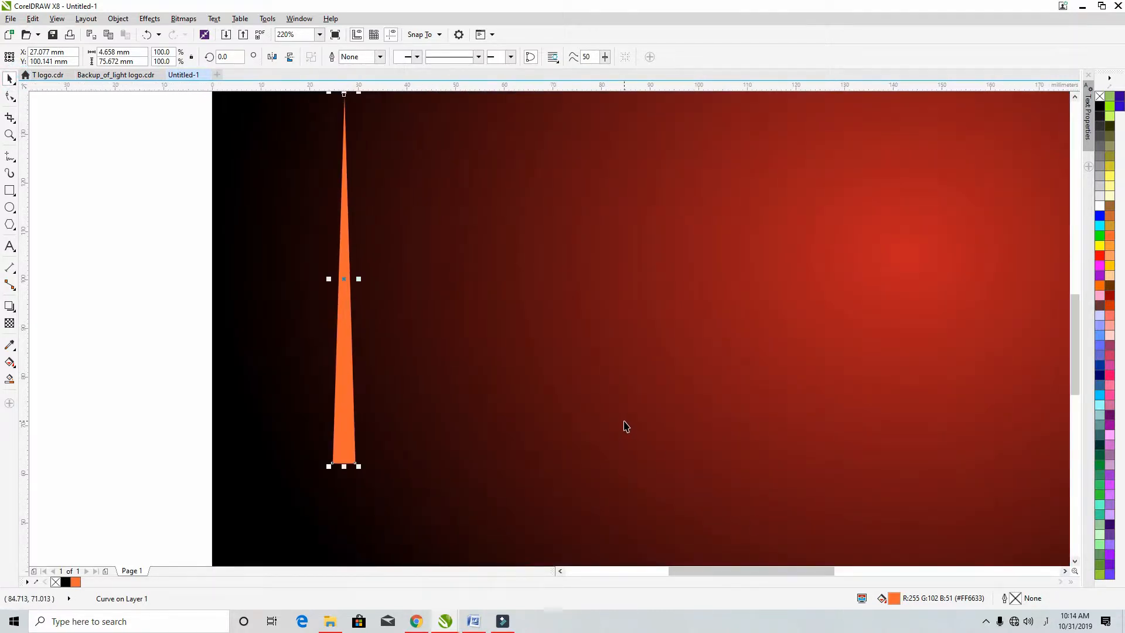
scroll(874, 376, down, 2)
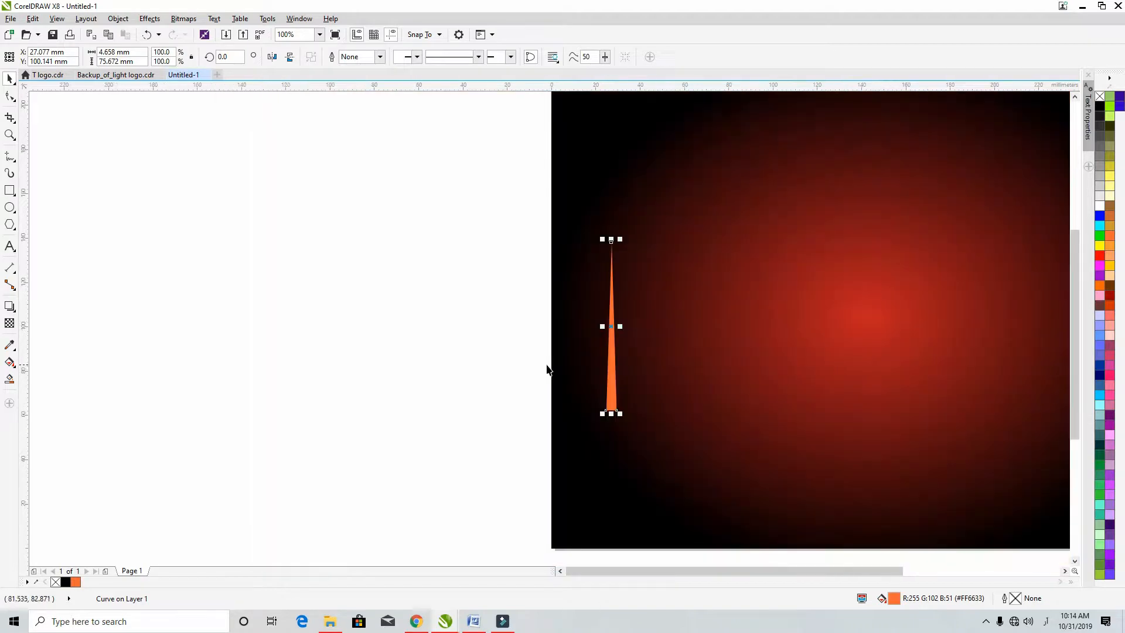
drag(612, 398, 657, 315)
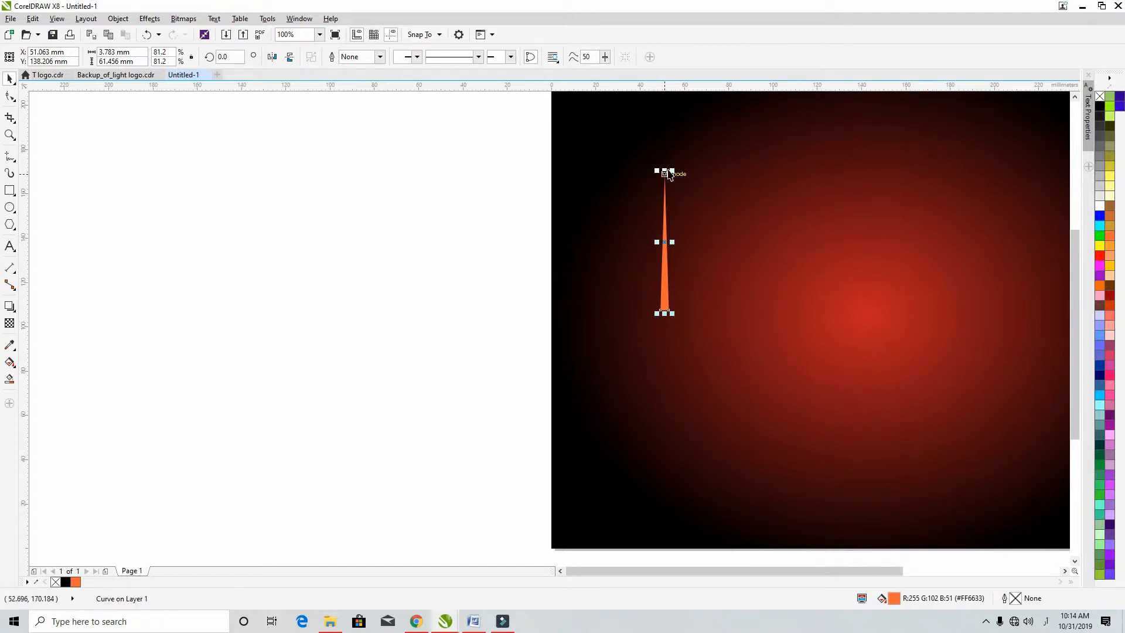
Step: Mirror a copy of the spike downward, weld both halves into one double-pointed ray and shift it toward the glow
drag(667, 170, 690, 368)
shift+click(666, 275)
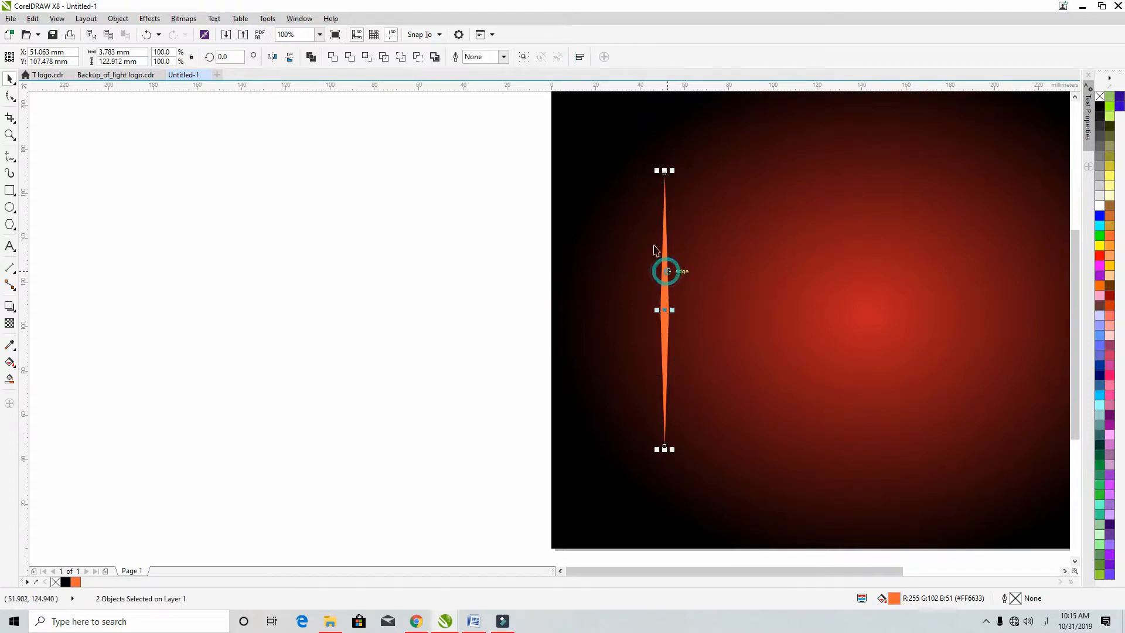
click(333, 57)
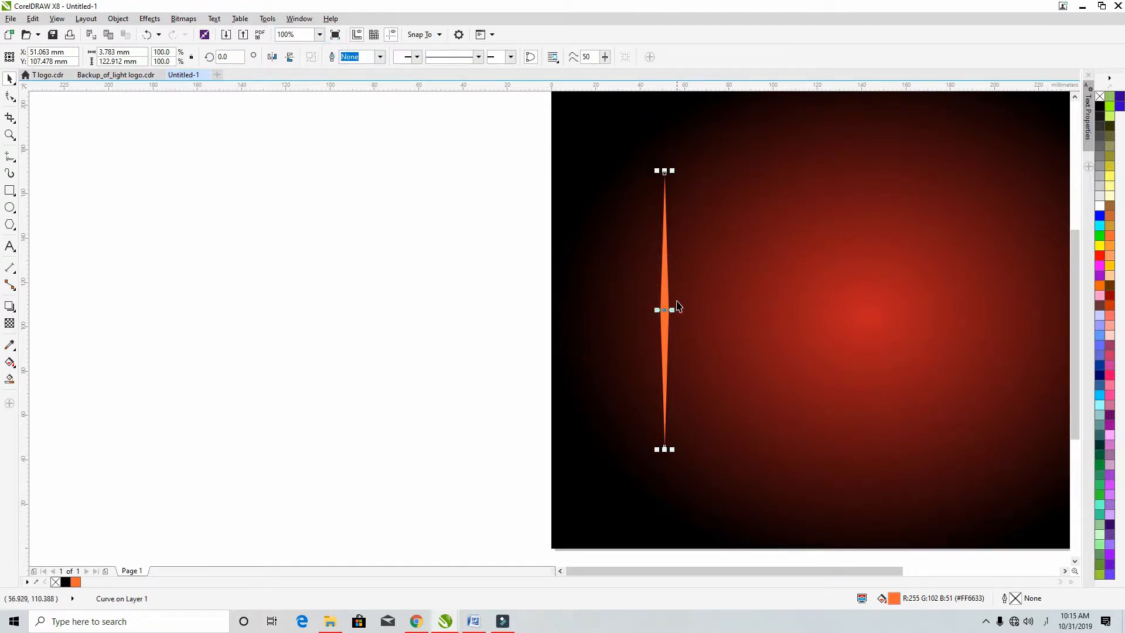
drag(666, 301, 721, 297)
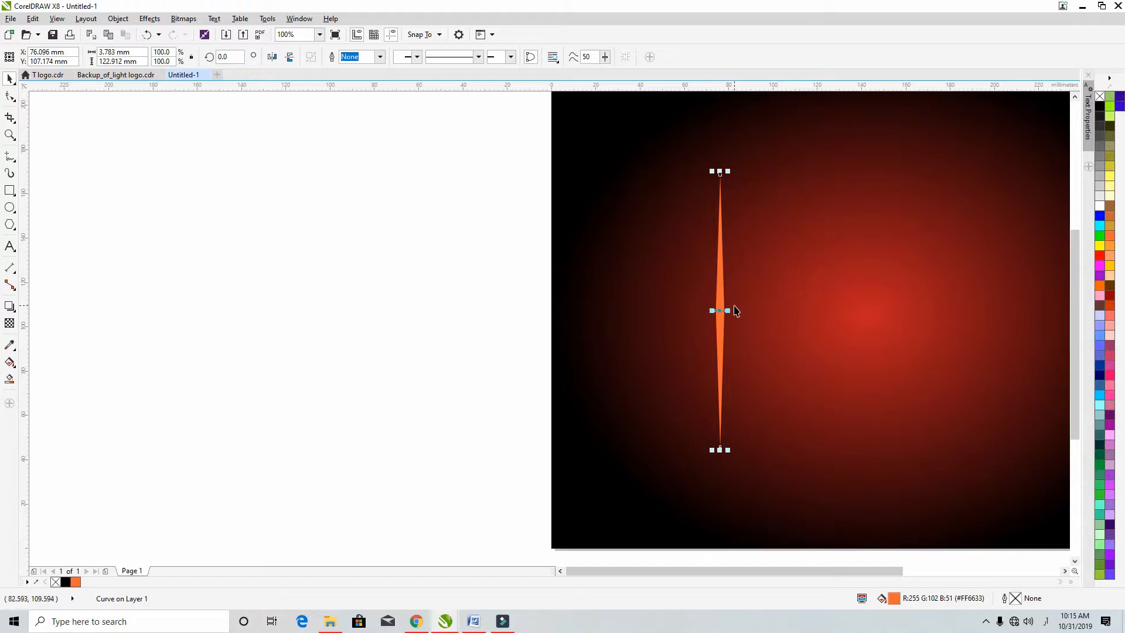
Step: Add a copy of the double-pointed ray rotated to 270° to form a cross, and move the cross to the glow's centre
click(718, 314)
drag(732, 169, 814, 319)
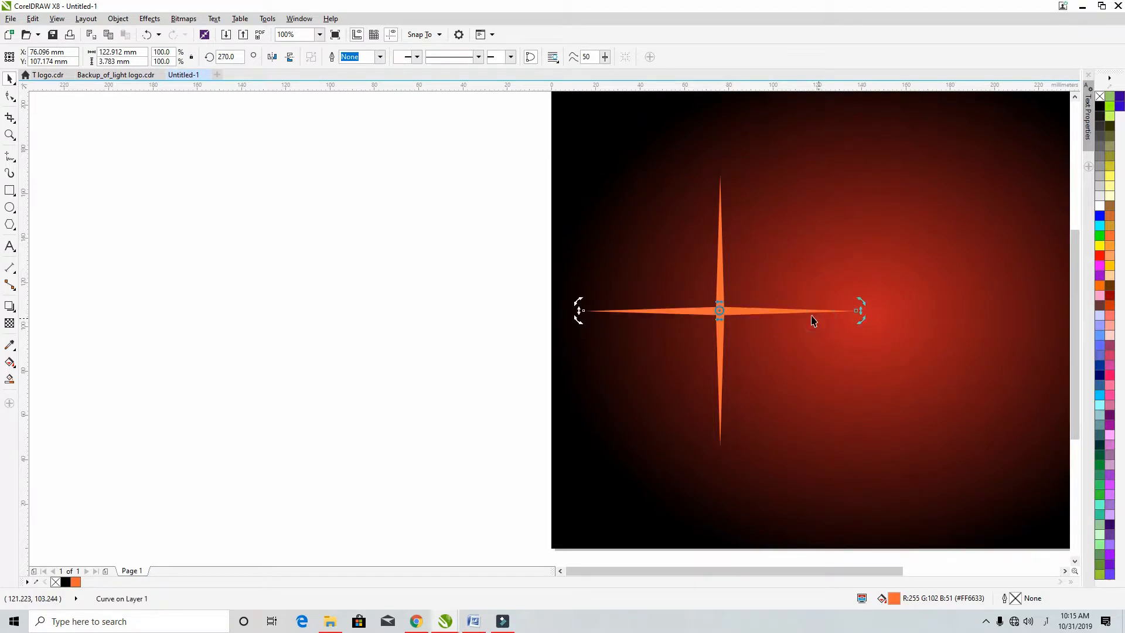
click(446, 352)
drag(574, 571, 632, 570)
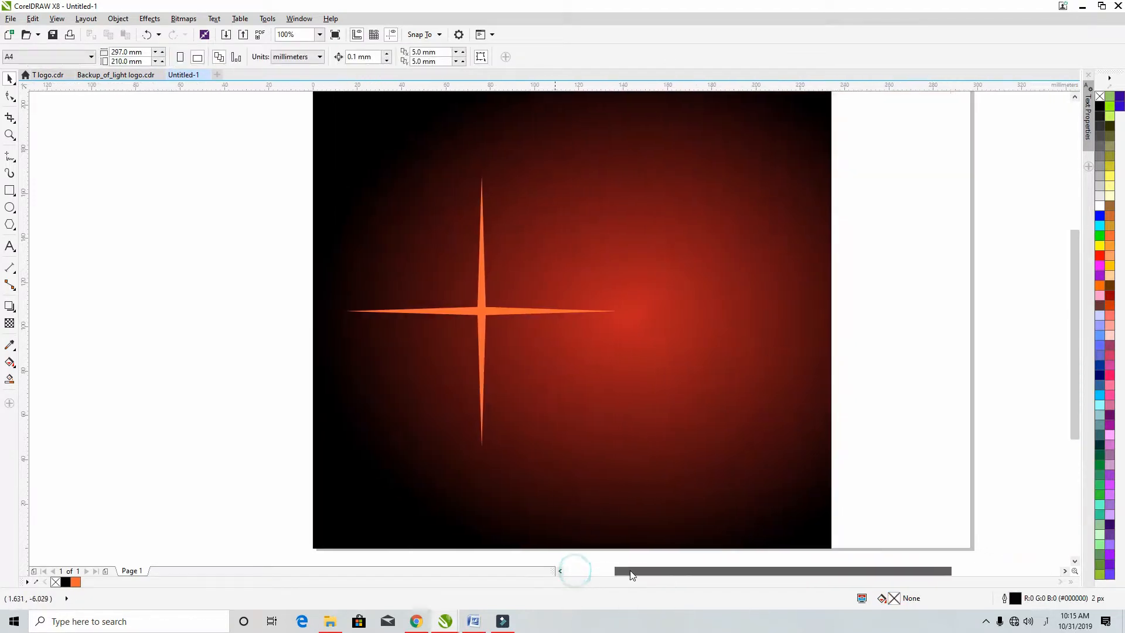
click(459, 282)
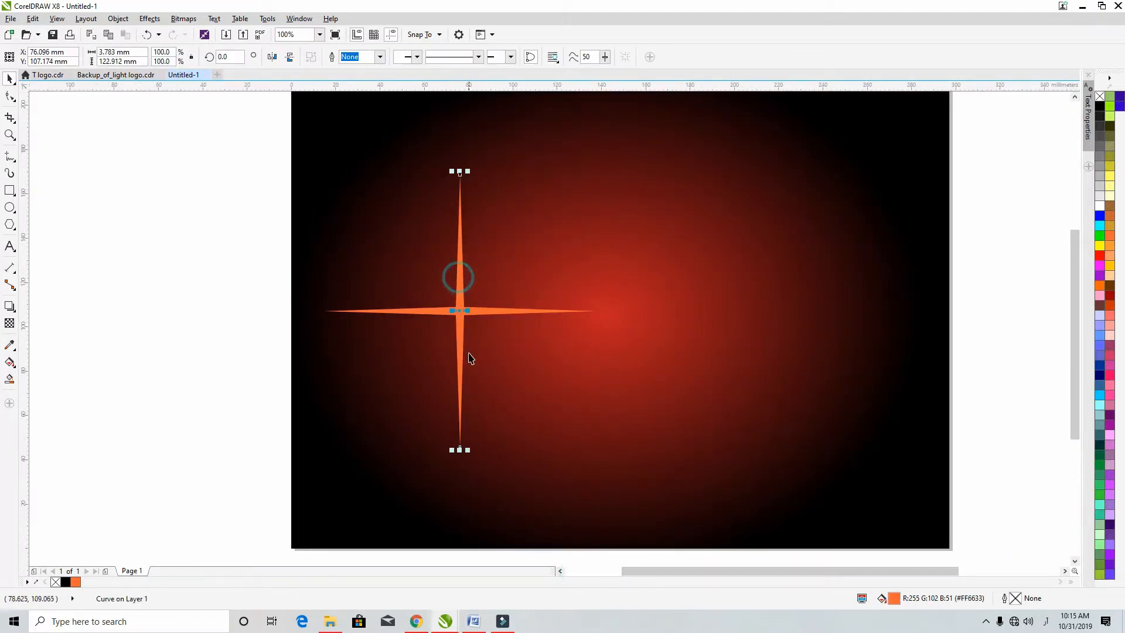
shift+click(493, 315)
drag(492, 315, 620, 318)
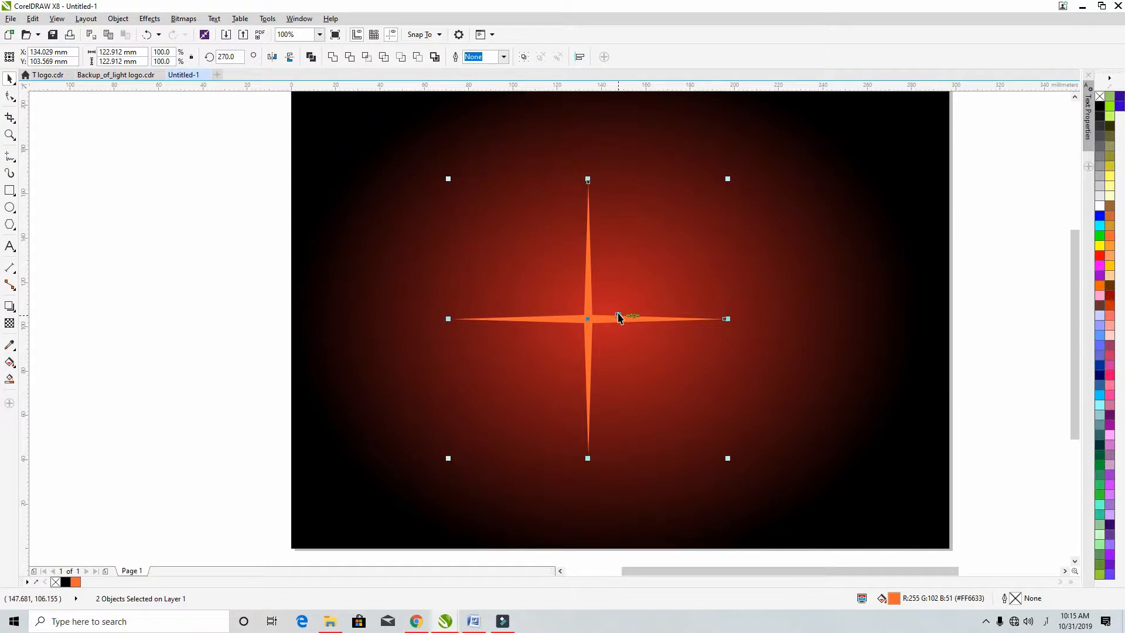
Step: Undo the cross, the weld and the mirrored copy, back to the single upright spike
key(ctrl+z)
key(ctrl+z)
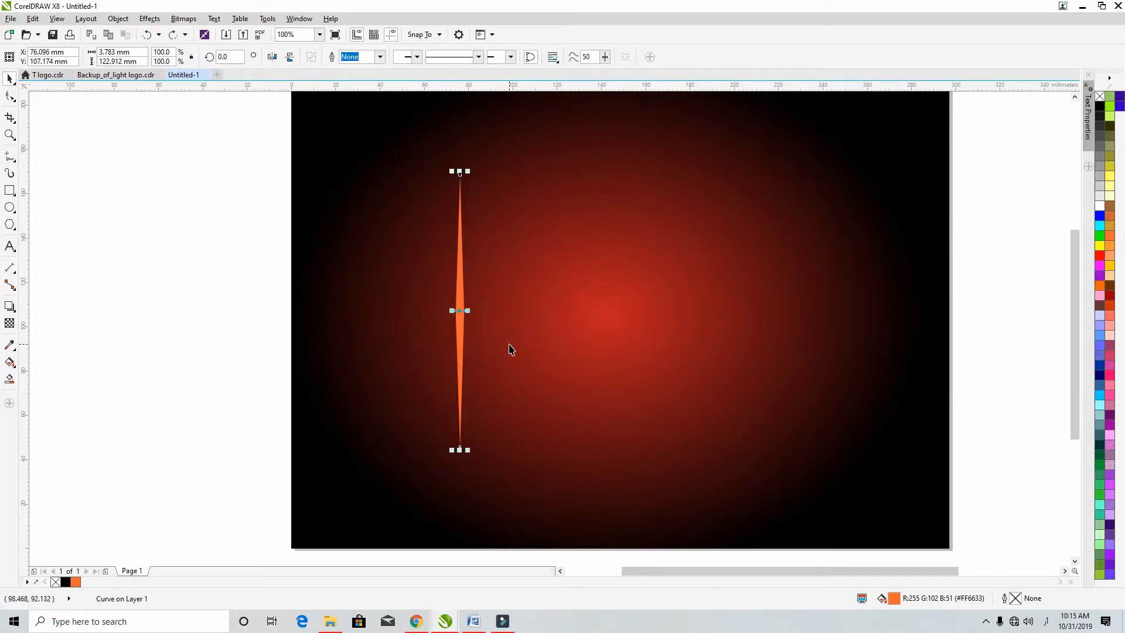
key(ctrl+z)
key(ctrl+z)
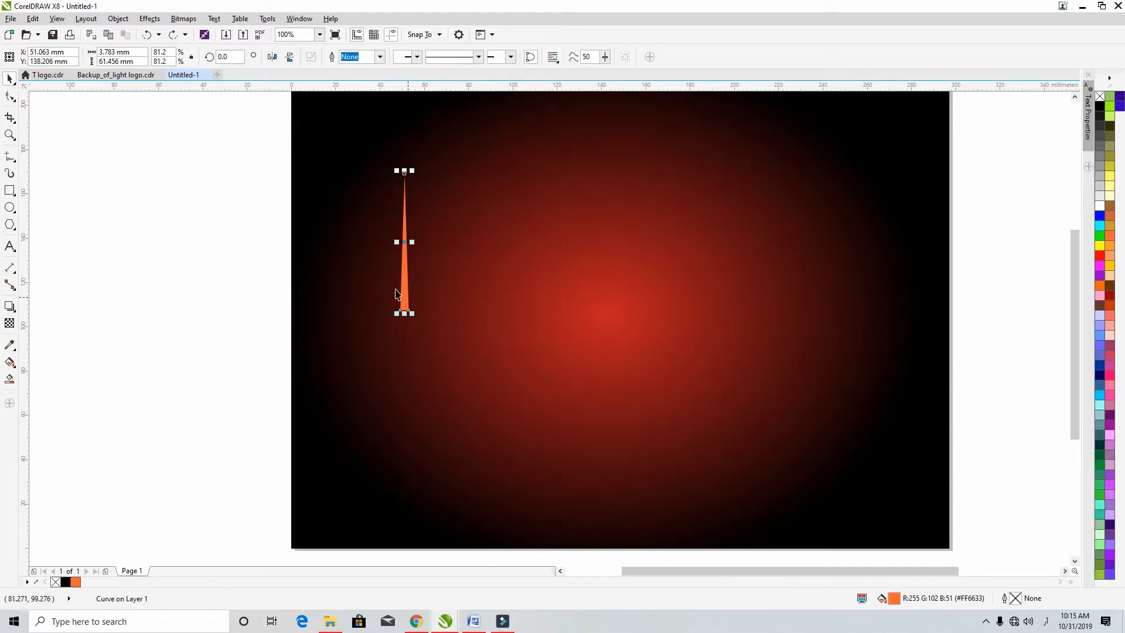
Step: Leave a copy of the spike near the page's left edge, and weld the original and its downward mirrored duplicate into one ray at the glow's centre
drag(406, 288, 328, 293)
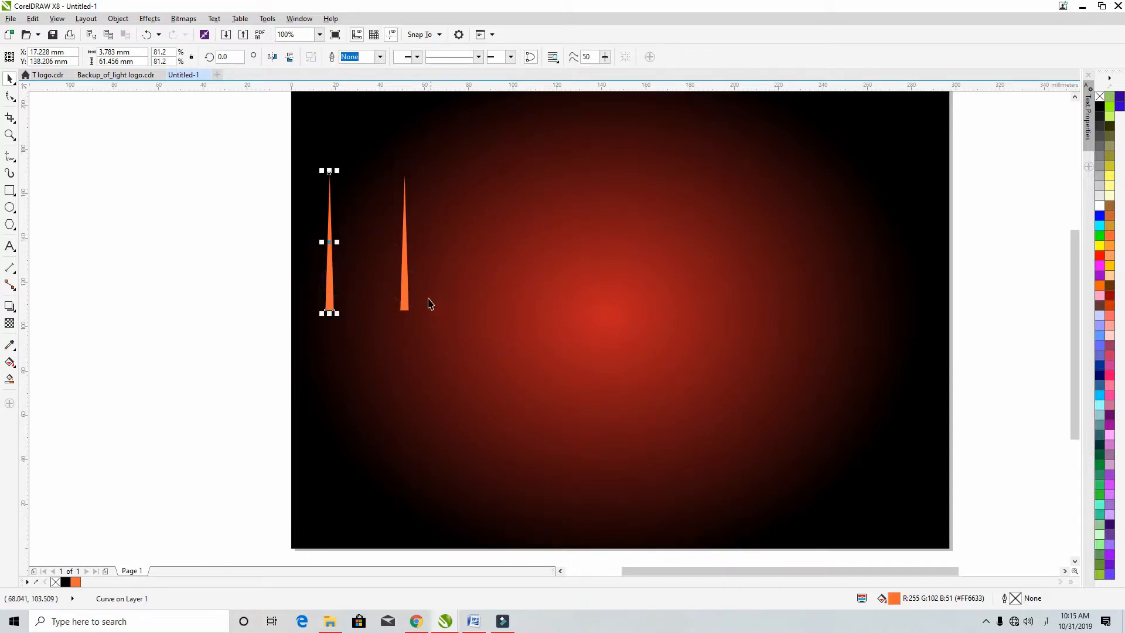
click(407, 283)
drag(405, 170, 435, 375)
shift+click(403, 284)
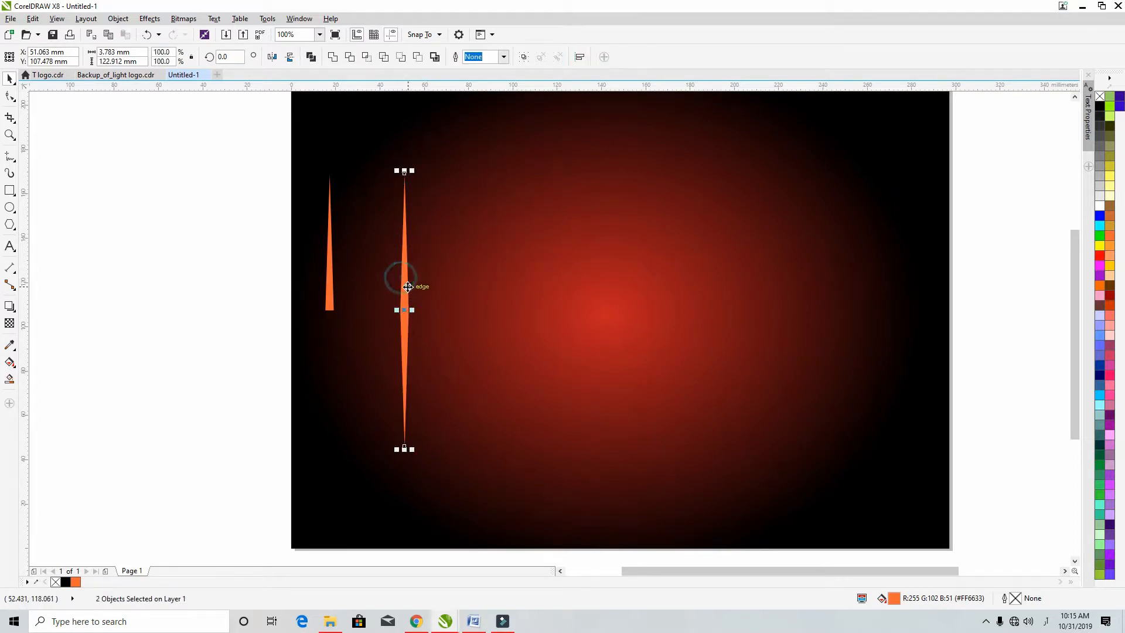
drag(404, 286, 599, 293)
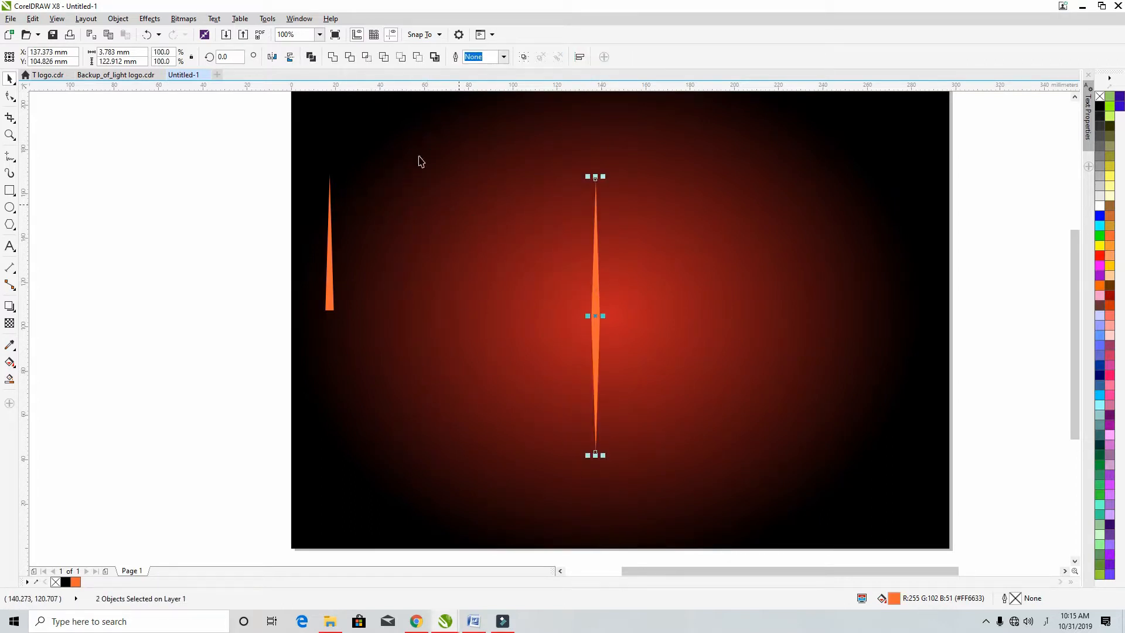
click(351, 57)
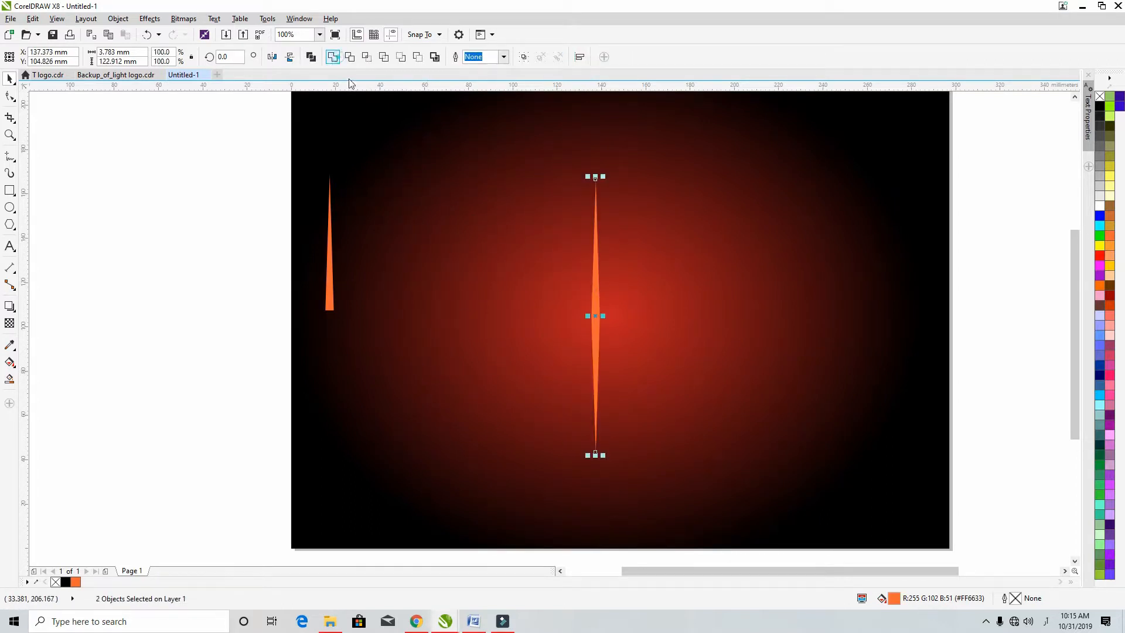
Step: Add a copy of the double-pointed ray rotated to 270° about its centre to form a four-pointed cross
click(596, 316)
click(607, 178)
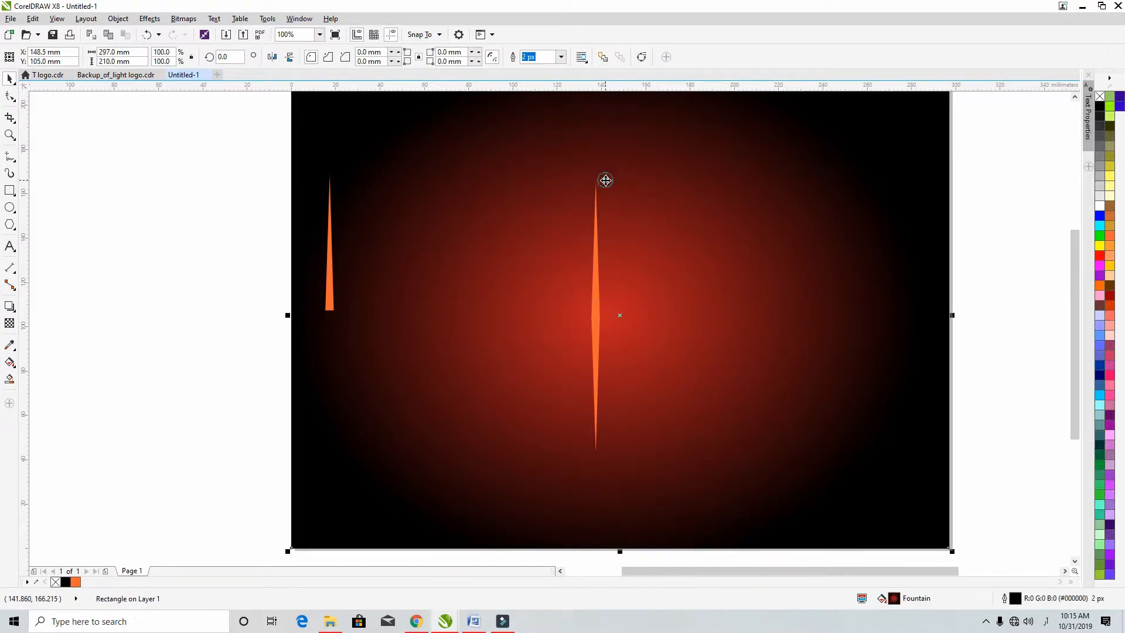
click(597, 317)
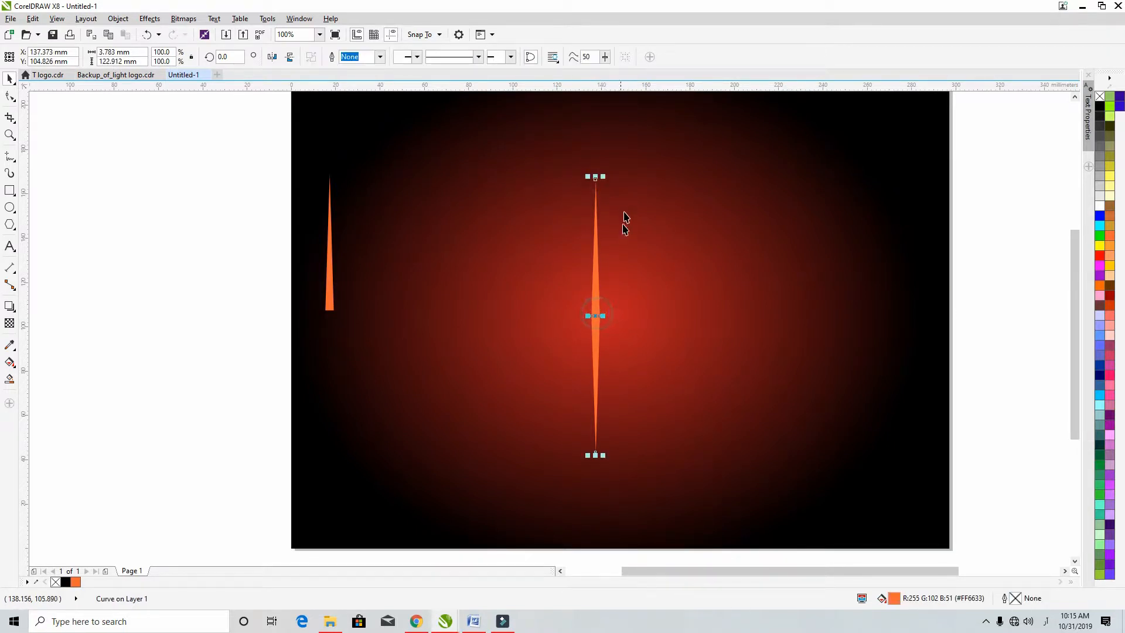
click(595, 316)
drag(602, 176, 708, 315)
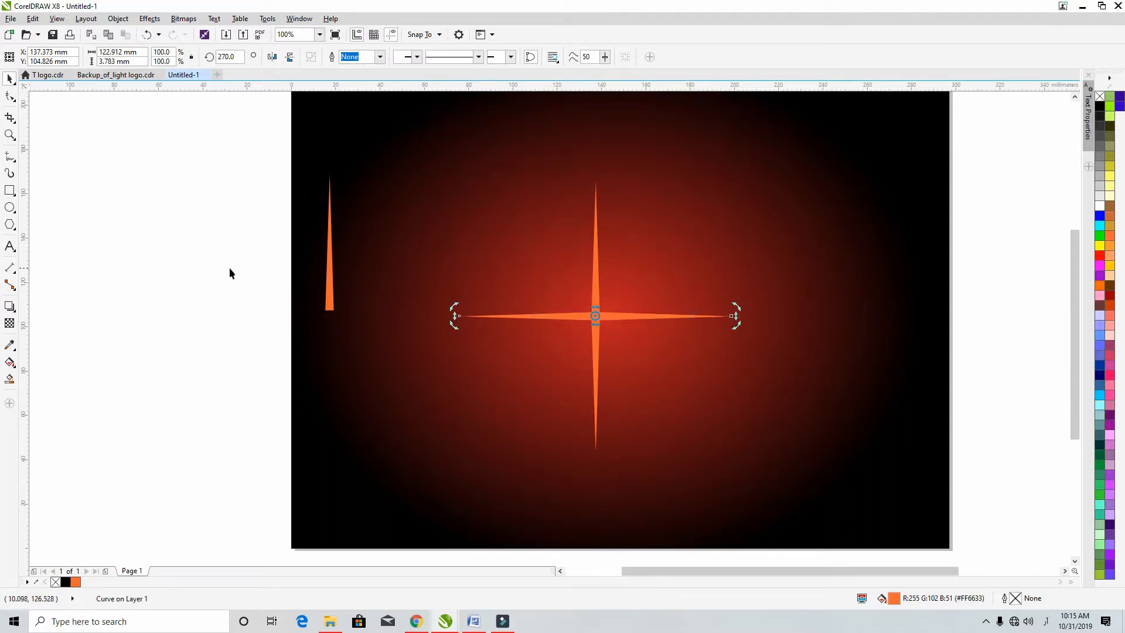
Step: Resize the spare spike near the page's left edge to about 2.4 mm wide and 42.6 mm high
click(332, 289)
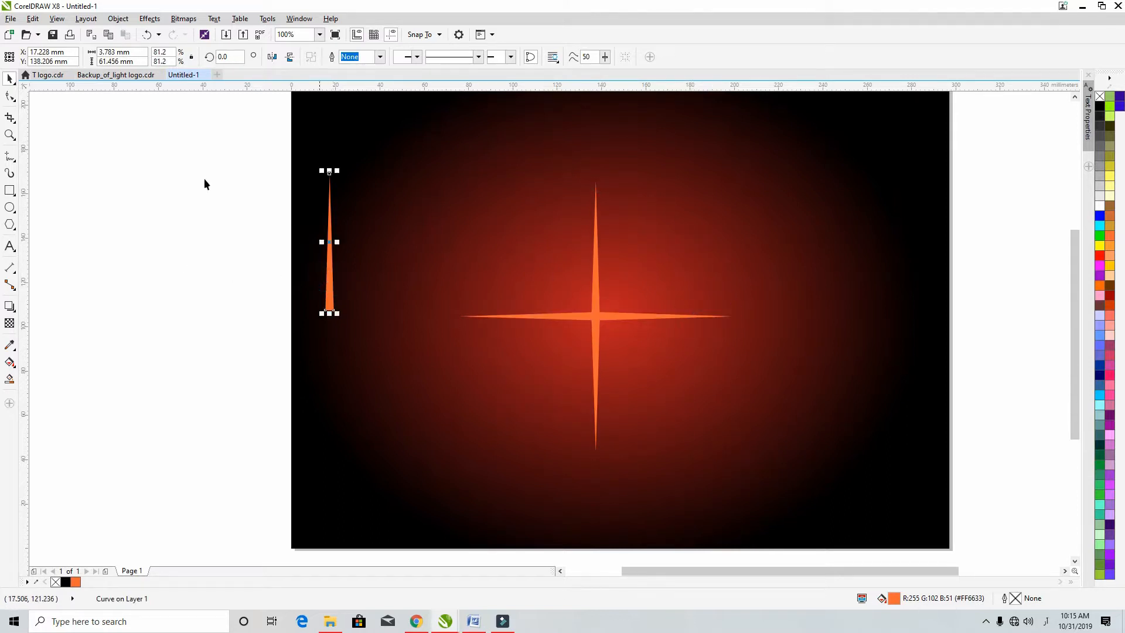
click(10, 79)
drag(306, 164, 356, 327)
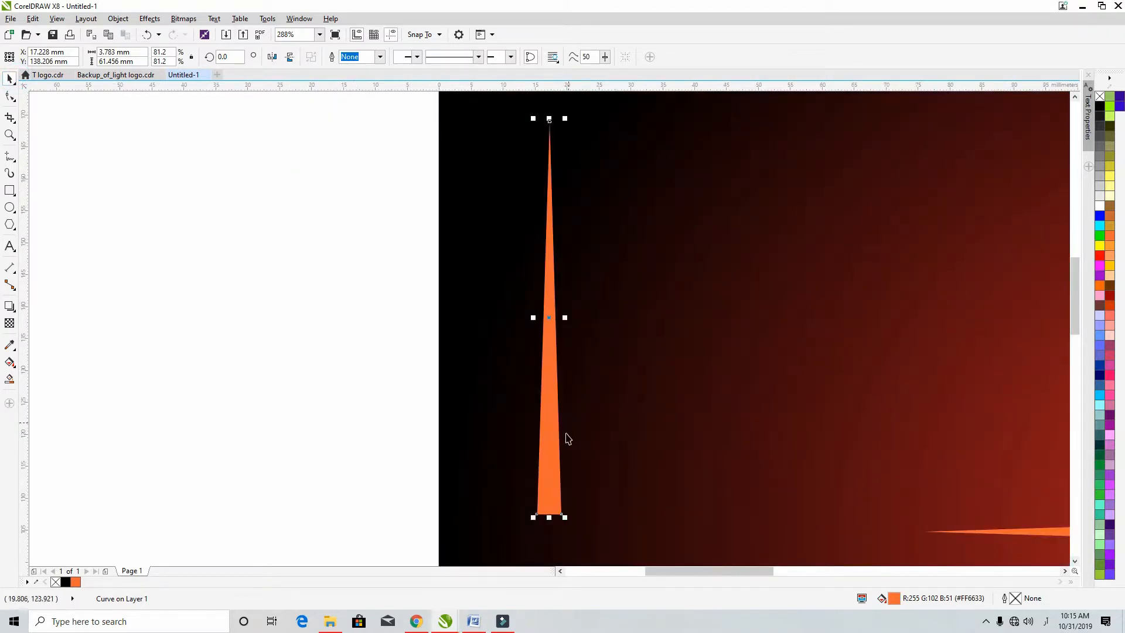
drag(546, 441, 604, 430)
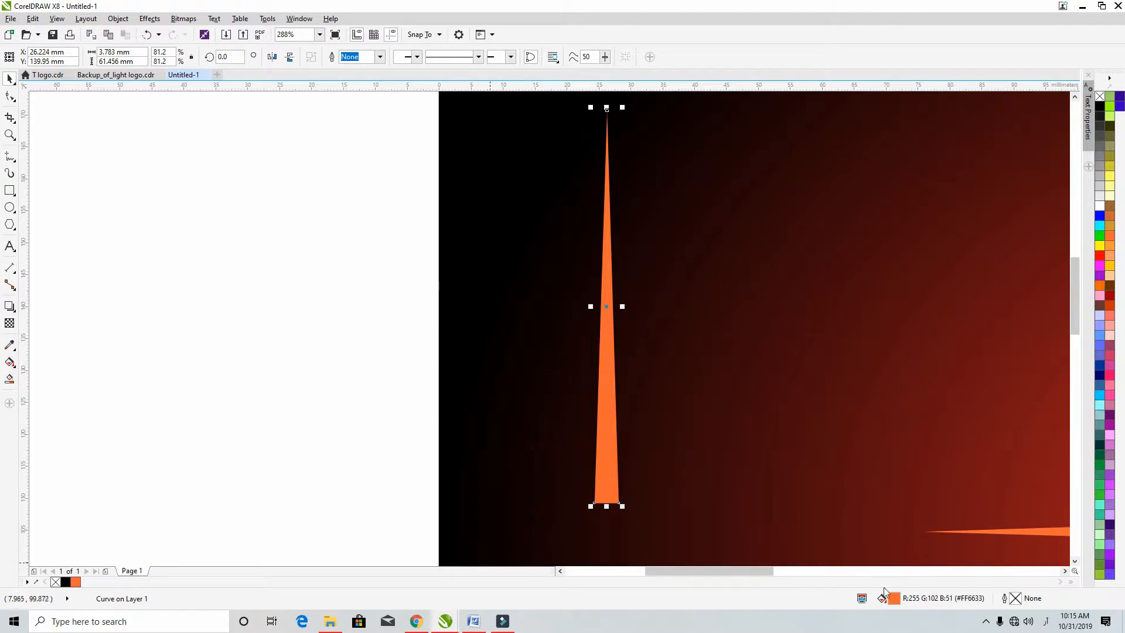
click(1065, 571)
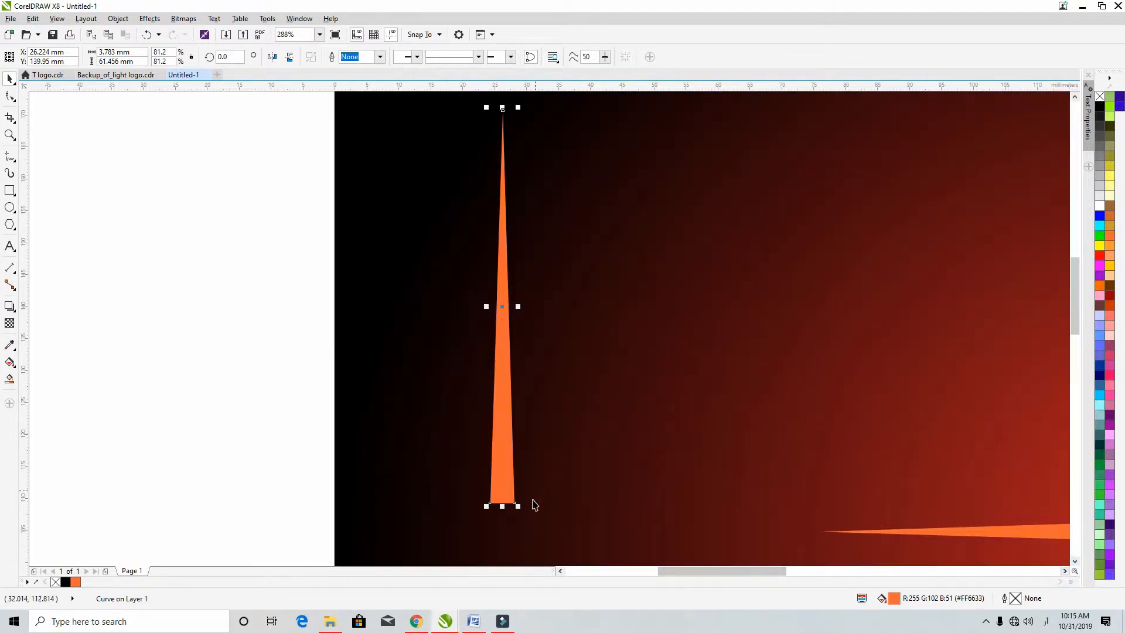
drag(519, 504, 518, 377)
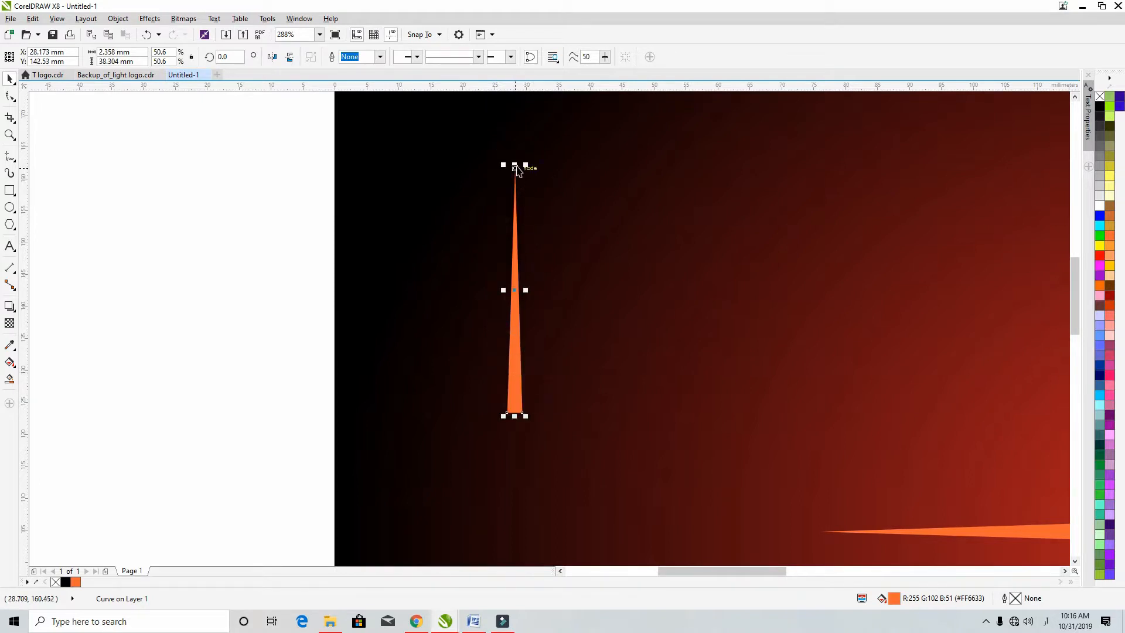
drag(516, 166, 518, 134)
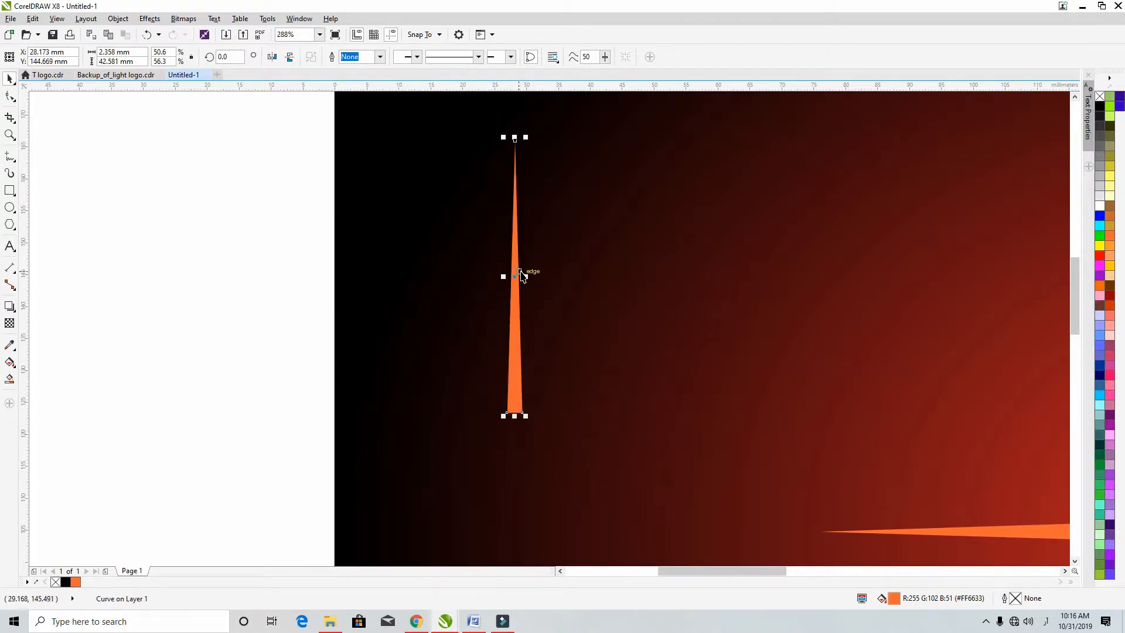
Step: Rotate four copies of the spare spike clockwise about its base to fan out five rays across a quarter circle
click(519, 278)
drag(530, 136, 628, 204)
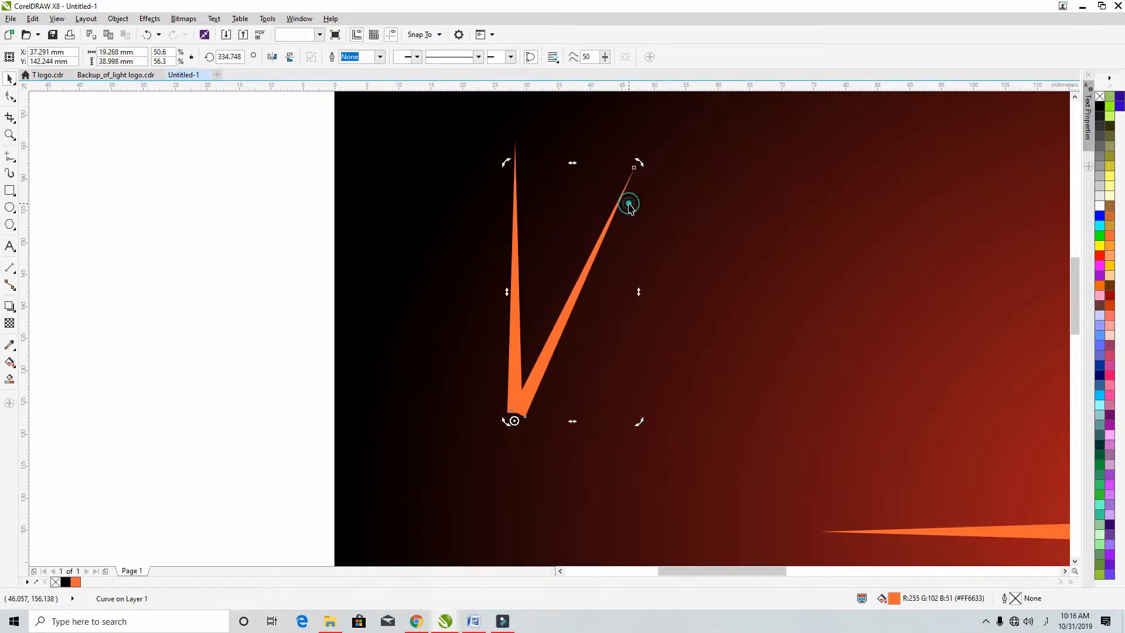
drag(641, 164, 828, 409)
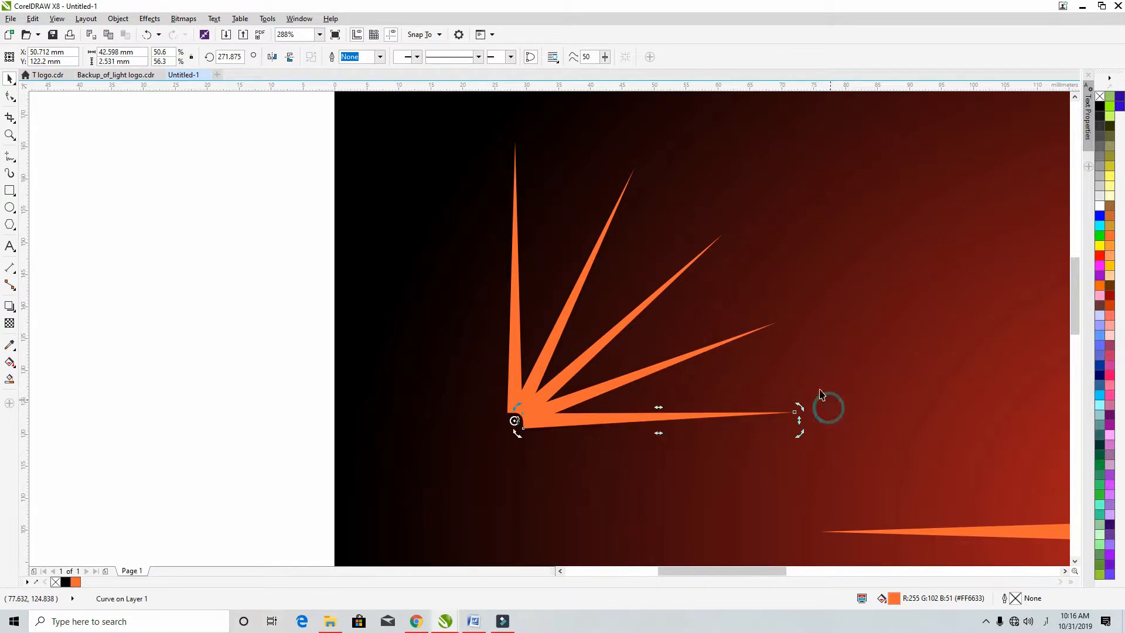
Step: Duplicate the upright ray at about 29.4 mm high and rotate copies of it about the base to fill the gaps between the long rays
click(516, 213)
drag(516, 137, 512, 221)
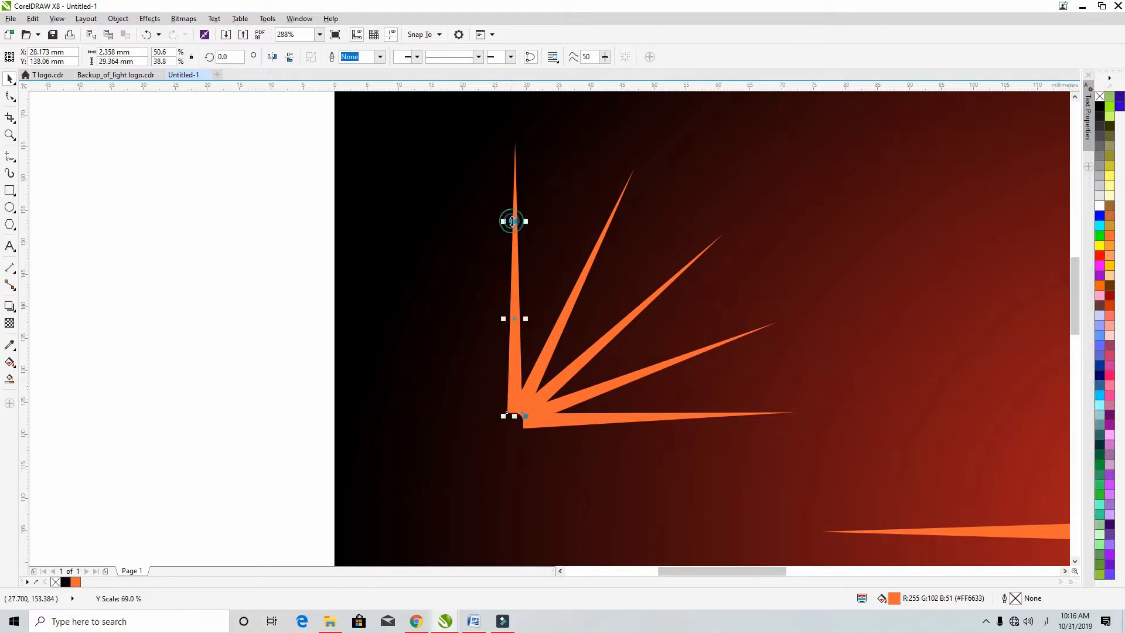
click(512, 320)
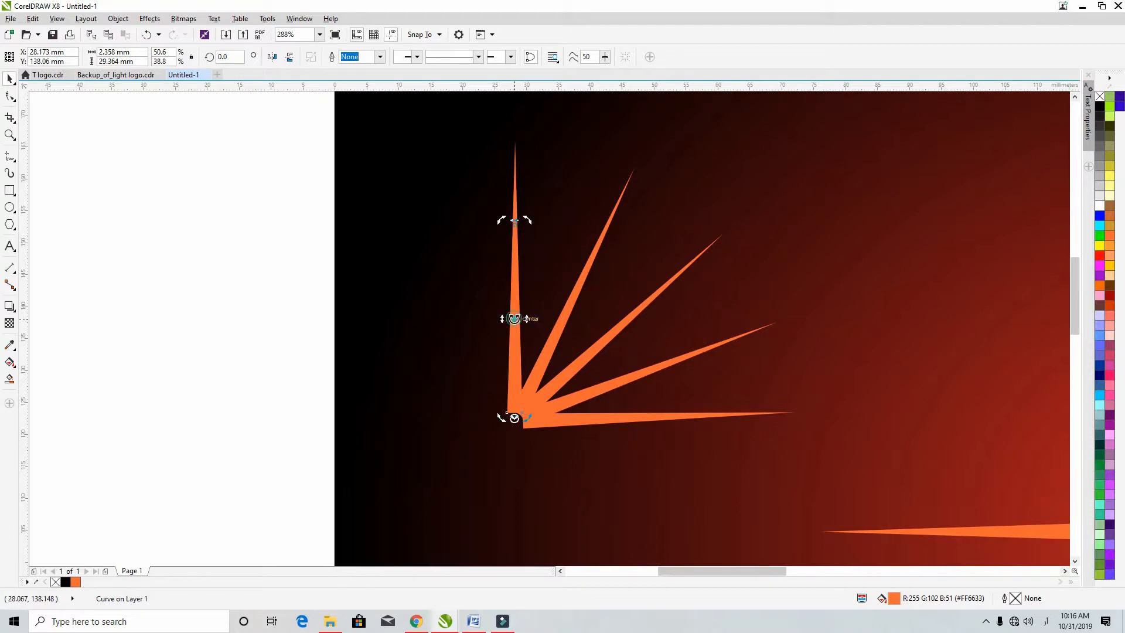
drag(526, 221, 724, 386)
drag(714, 432, 715, 449)
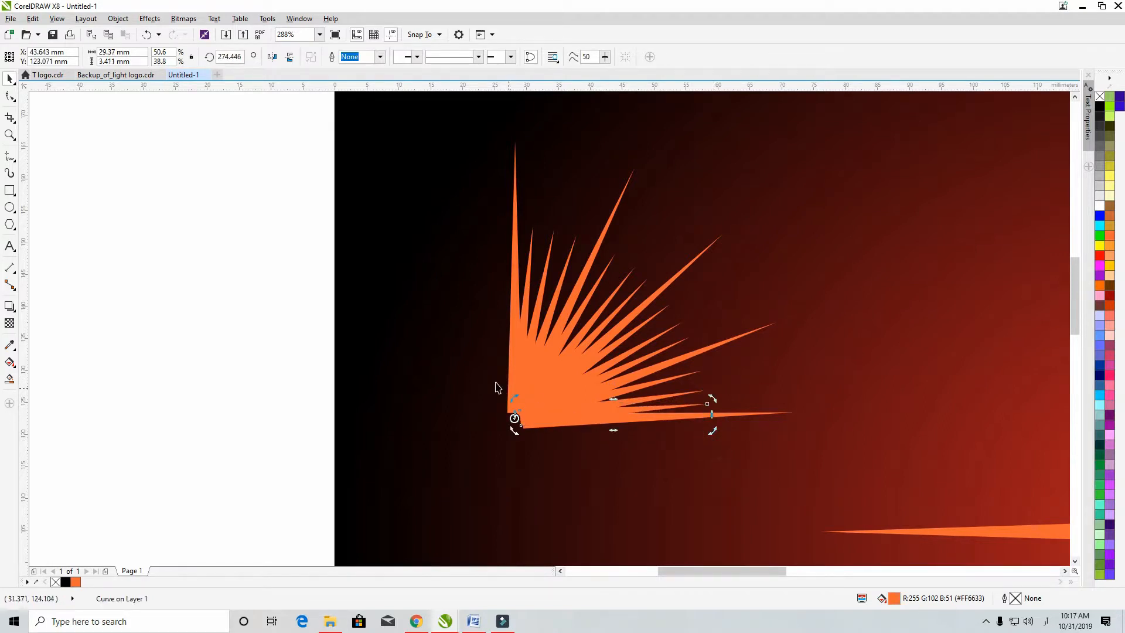
Step: Select all the rays of the quarter-circle fan and group them
click(457, 359)
drag(694, 574, 714, 570)
drag(106, 132, 669, 486)
right_click(414, 355)
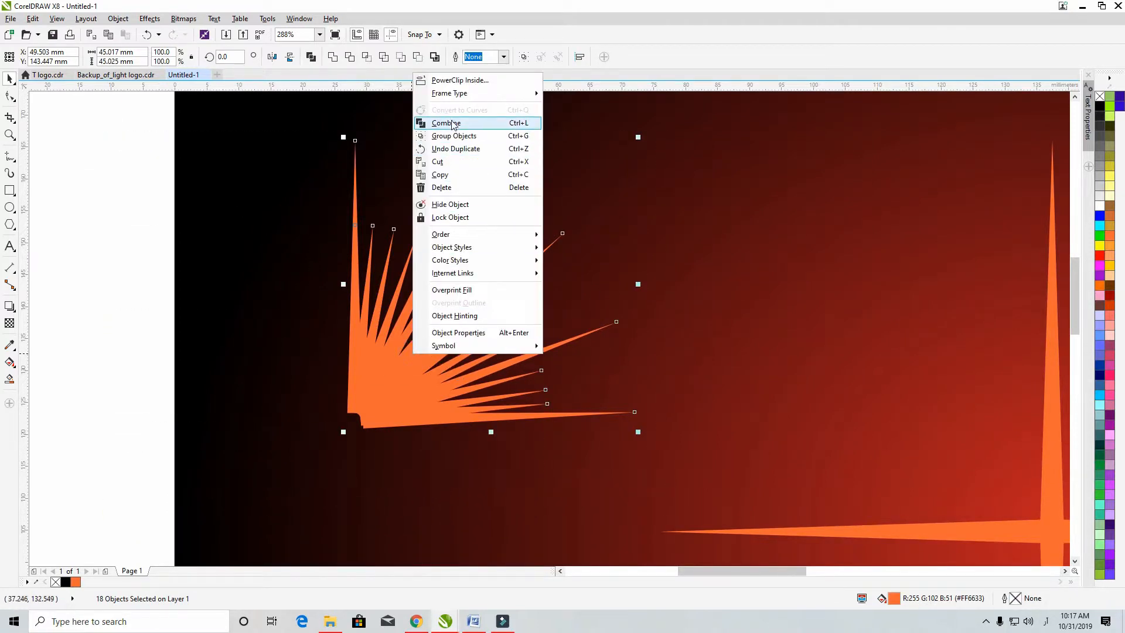
click(455, 136)
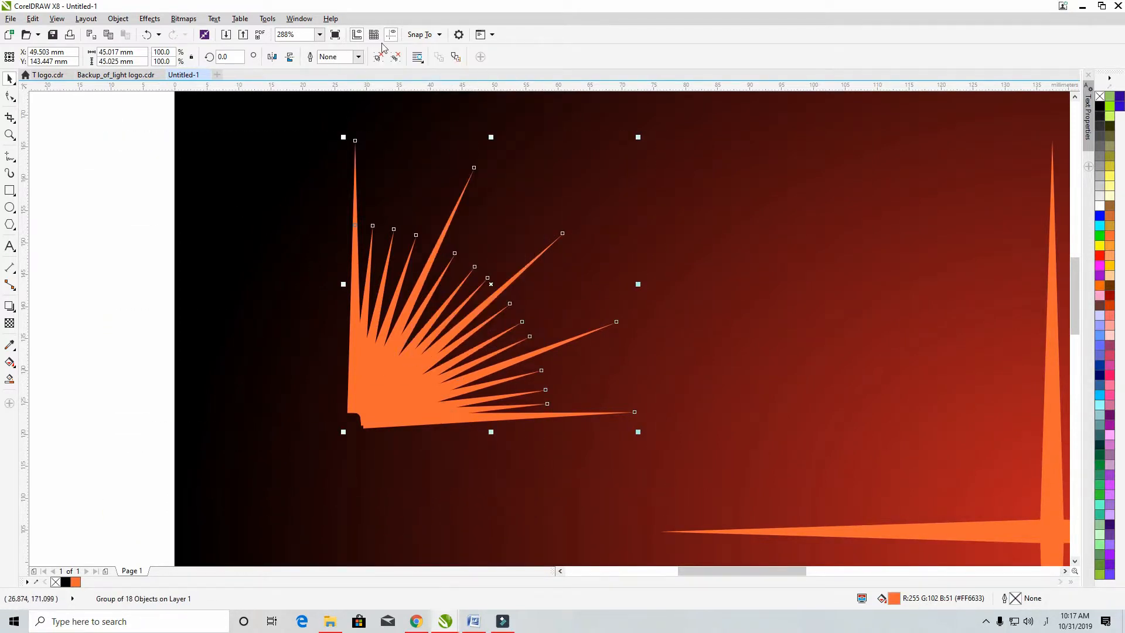
Step: Move the grouped fan of rays onto the cross so its base meets the cross's centre and fills the upper-right quadrant
drag(445, 406, 869, 476)
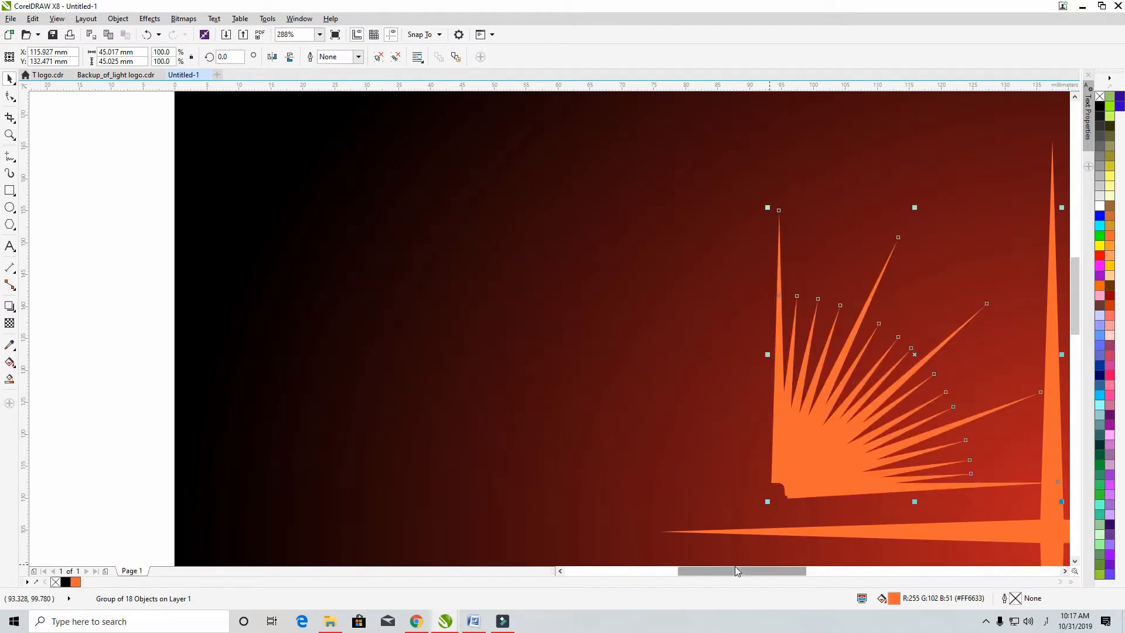
drag(737, 571, 769, 568)
scroll(762, 553, down, 2)
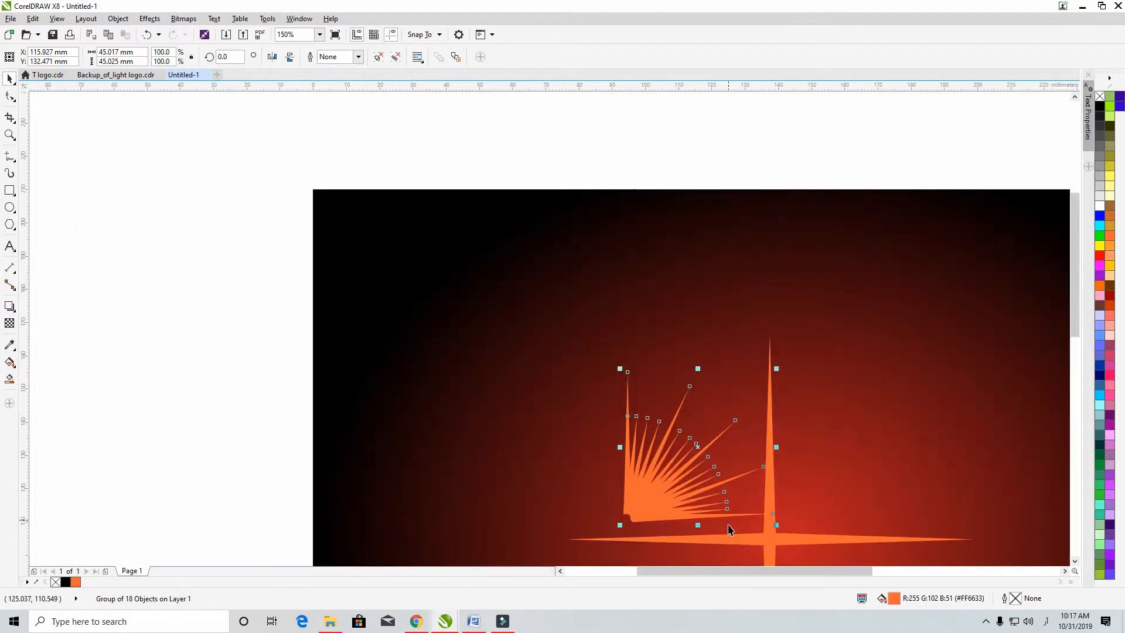
drag(1079, 319, 1076, 384)
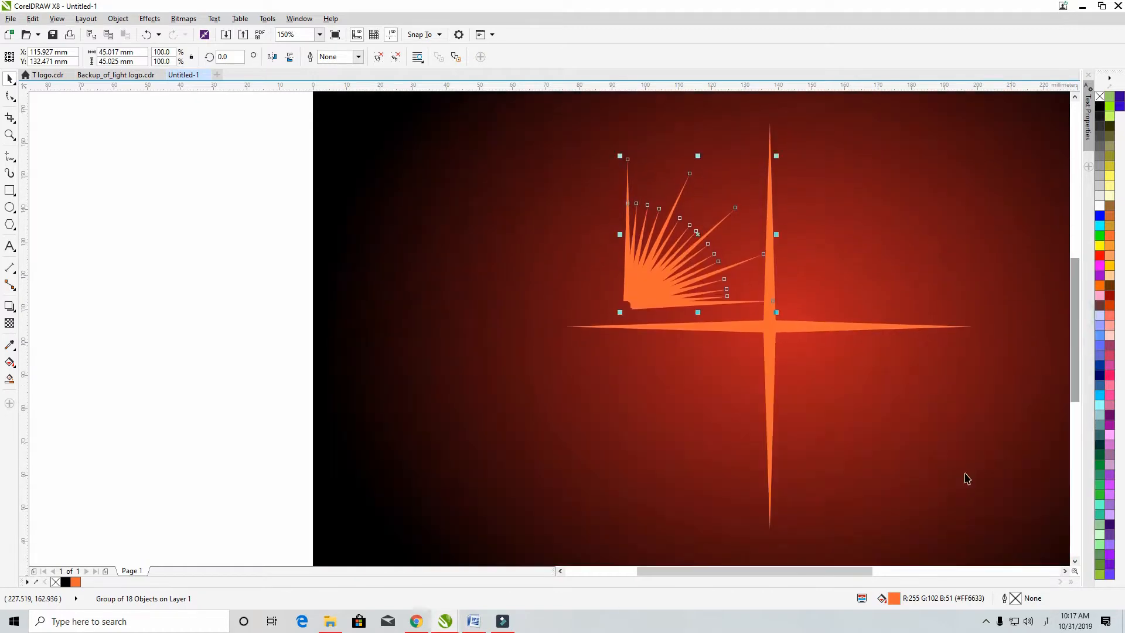
drag(864, 573, 927, 573)
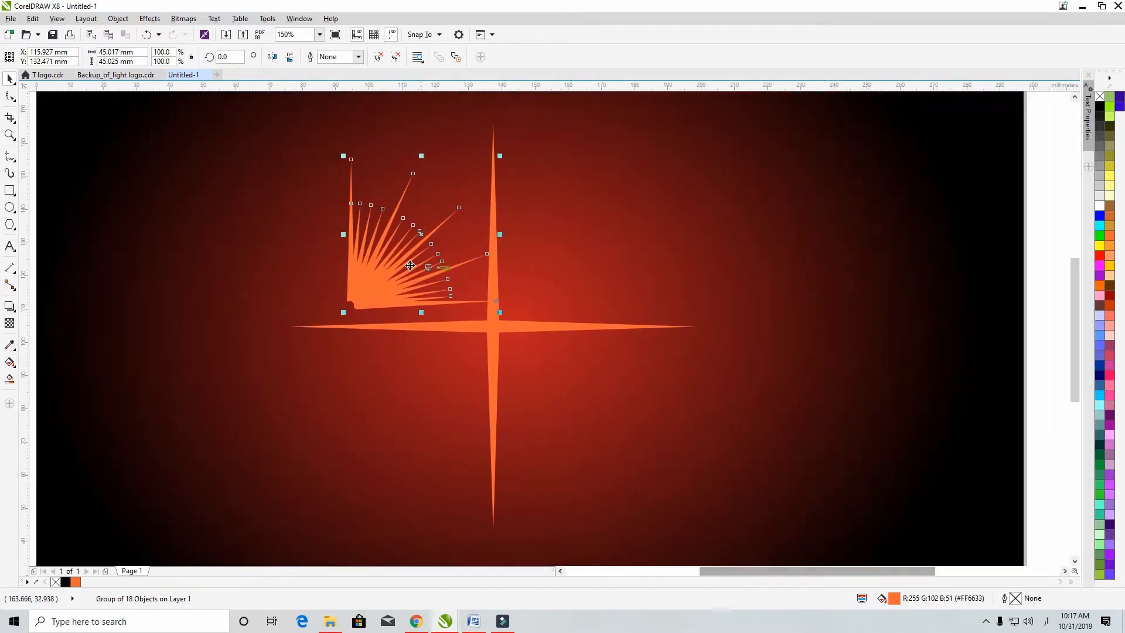
drag(376, 287, 519, 307)
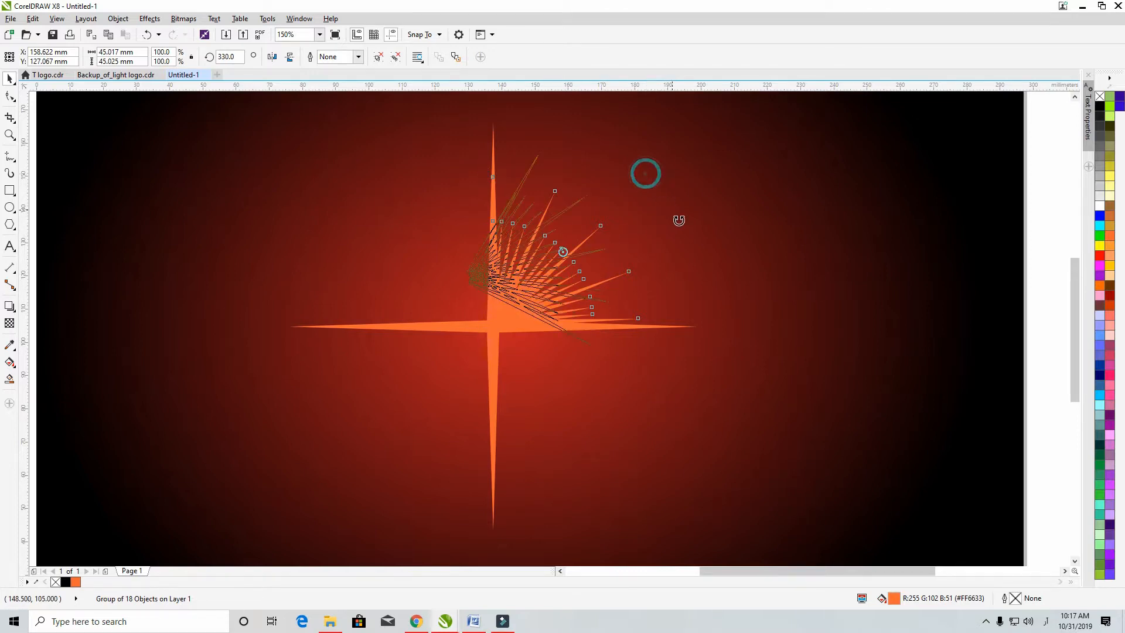
Step: Undo the trial rotation and rotate a copy of the fan clockwise about its lower-left corner into the cross's lower-right quadrant
key(ctrl+z)
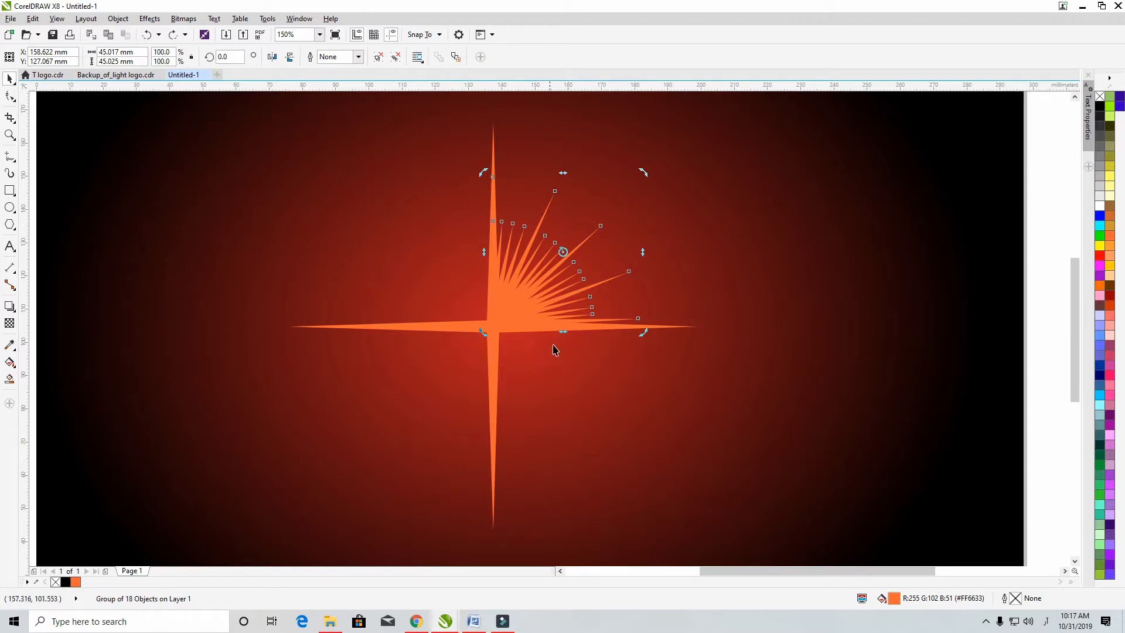
mouse_move(564, 252)
mouse_down()
mouse_move(495, 338)
mouse_move(486, 332)
mouse_up()
drag(645, 177, 646, 467)
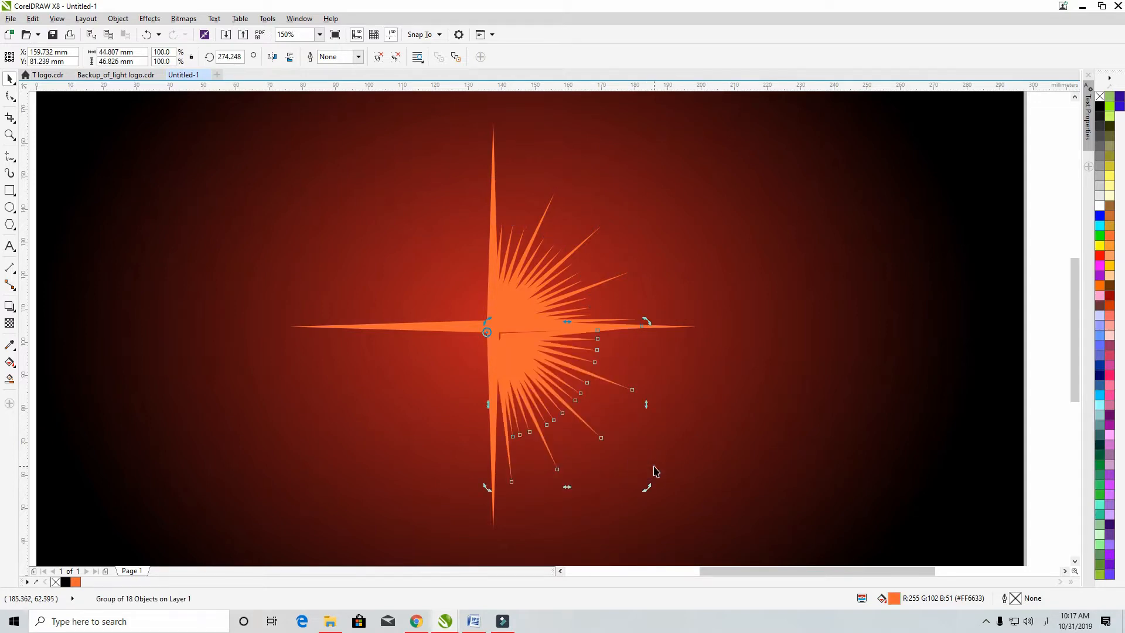
Step: Nudge the lower-right fan up and left until its base lines up with the cross's centre
key(Up)
key(Up)
key(Up)
key(Up)
key(Up)
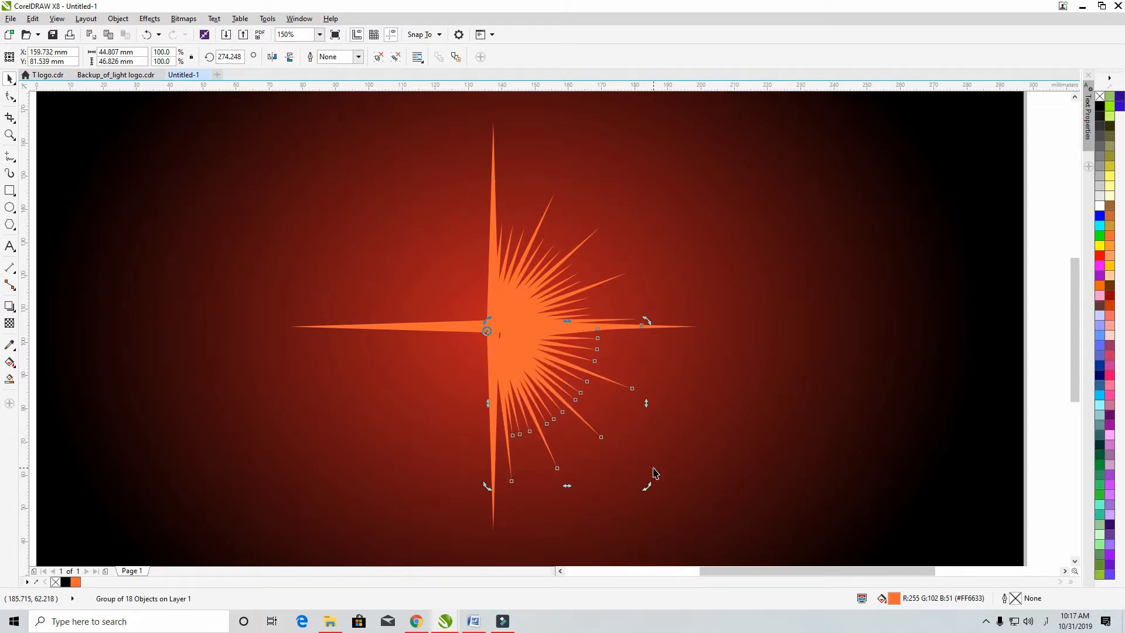
key(Left)
key(Left)
key(Left)
key(Left)
key(Left)
key(Left)
key(Left)
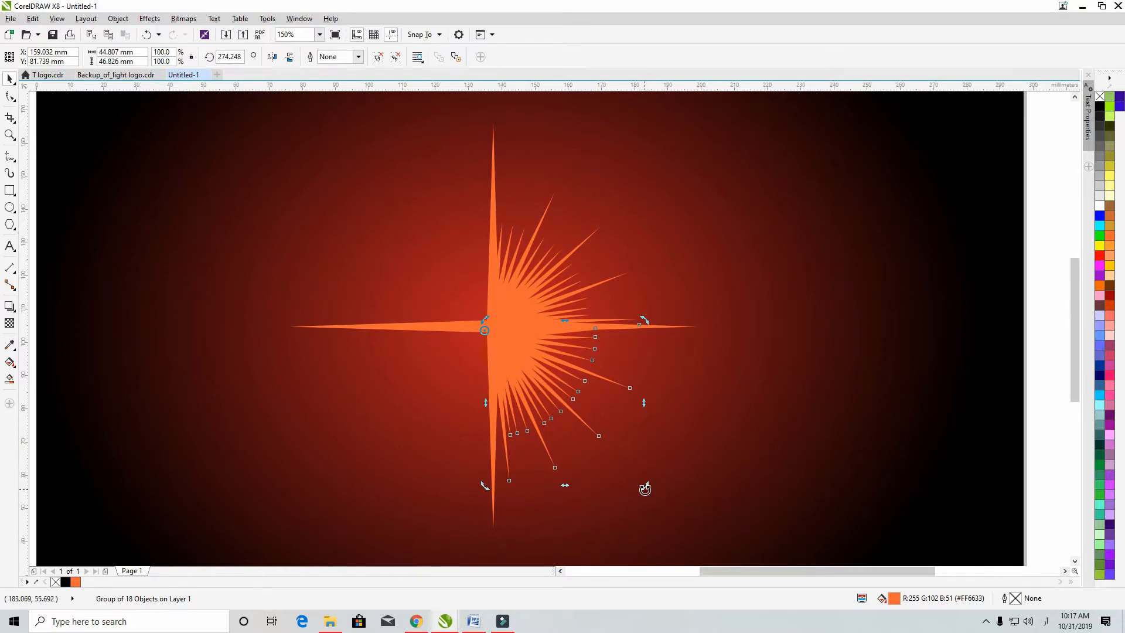
Step: Rotate a copy of the fan clockwise into the lower-left quadrant and nudge it up and right against the cross's centre
drag(646, 489, 378, 426)
key(Up)
key(Up)
key(Up)
key(Up)
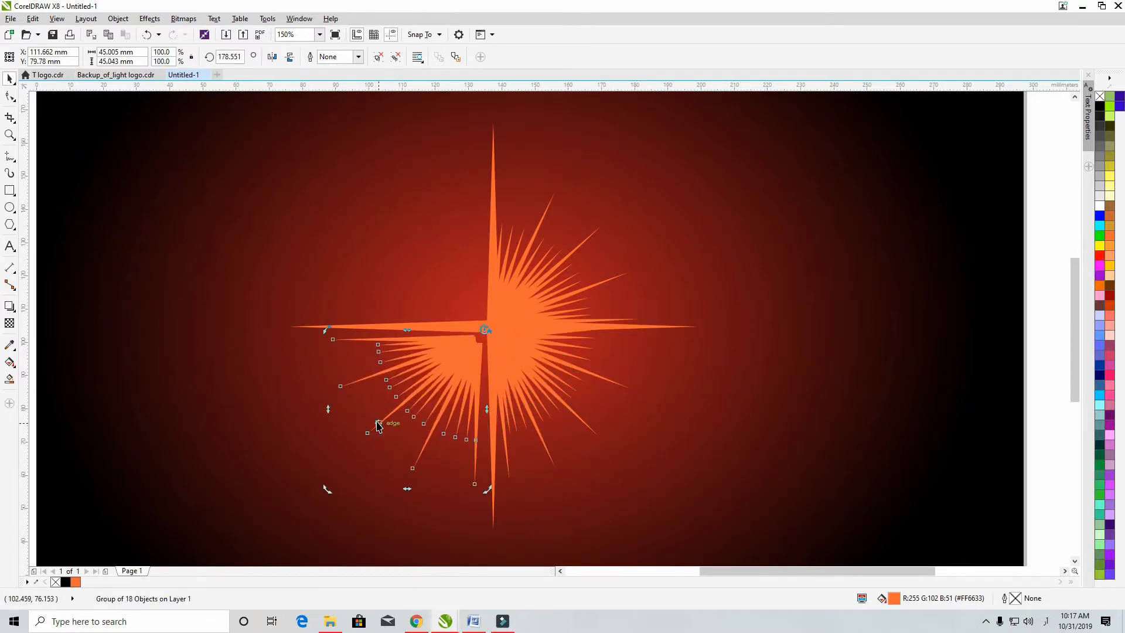
key(Right)
key(Right)
key(Right)
key(Right)
key(Right)
key(Right)
key(Right)
key(Right)
key(Right)
key(Up)
key(Up)
key(Up)
key(Up)
key(Up)
key(Up)
key(Up)
key(Up)
key(Up)
key(Up)
key(Right)
key(Right)
key(Right)
key(Right)
key(Right)
key(Right)
key(Right)
key(Right)
key(Right)
key(Right)
key(Right)
key(Right)
key(Right)
key(Right)
key(Right)
key(Right)
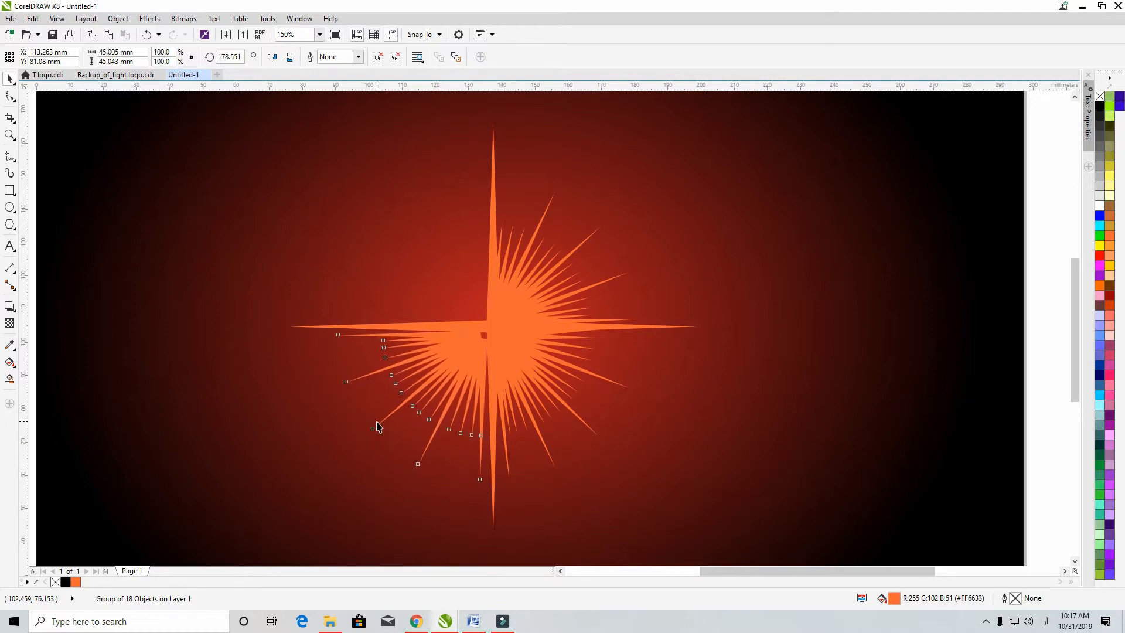
key(Up)
key(Up)
key(Up)
key(Up)
key(Up)
key(Up)
key(Up)
key(Up)
key(Right)
key(Right)
key(Right)
key(Right)
key(Right)
key(Up)
key(Up)
key(Up)
key(Up)
key(Up)
key(Up)
key(Up)
key(Up)
key(Up)
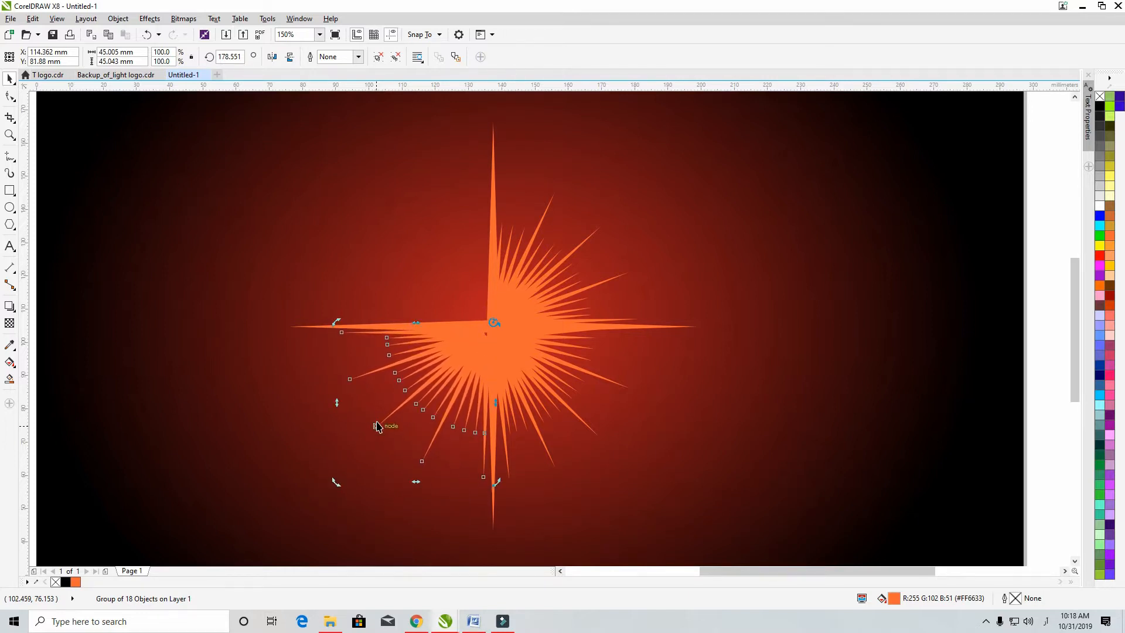
key(Right)
key(Up)
key(Up)
key(Up)
key(Up)
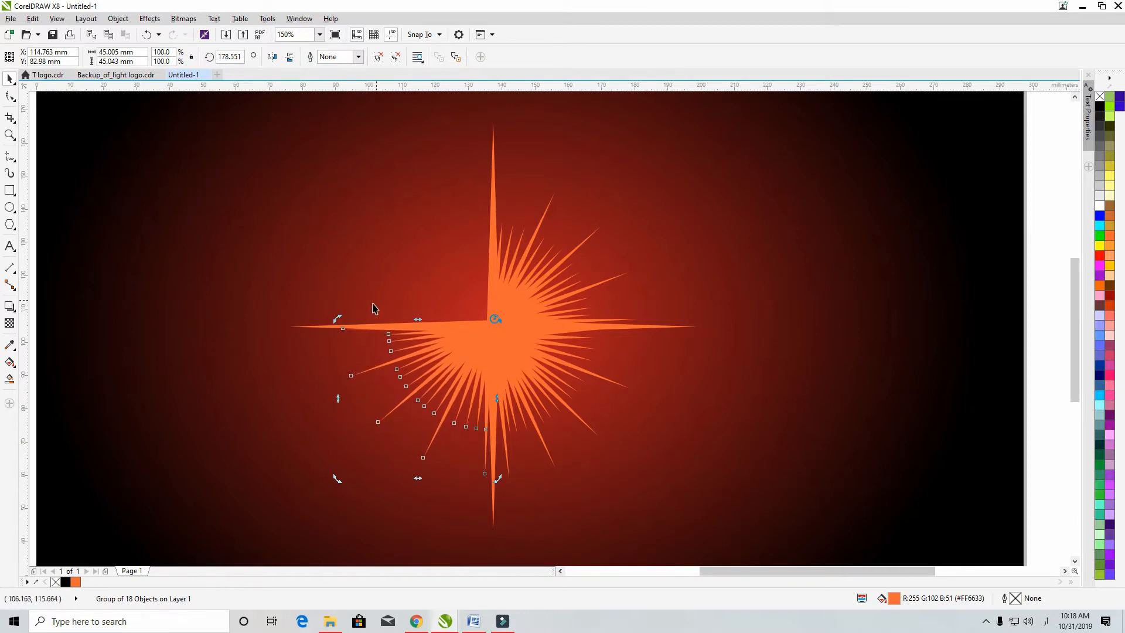
Step: Rotate a copy of the lower-left fan clockwise into the upper-left quadrant and nudge it toward the cross's centre
mouse_move(339, 318)
mouse_down()
mouse_move(364, 249)
mouse_move(404, 211)
mouse_move(467, 187)
mouse_up()
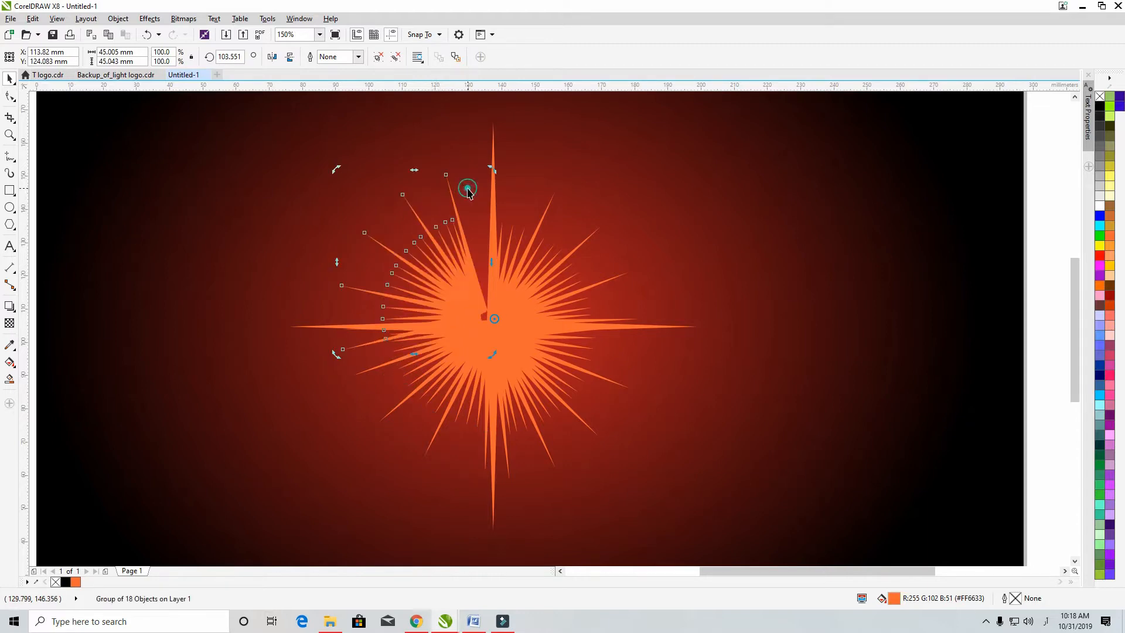
key(Right)
key(Right)
key(Right)
key(Right)
key(Right)
key(Right)
key(Right)
key(Right)
key(Right)
key(Right)
key(Right)
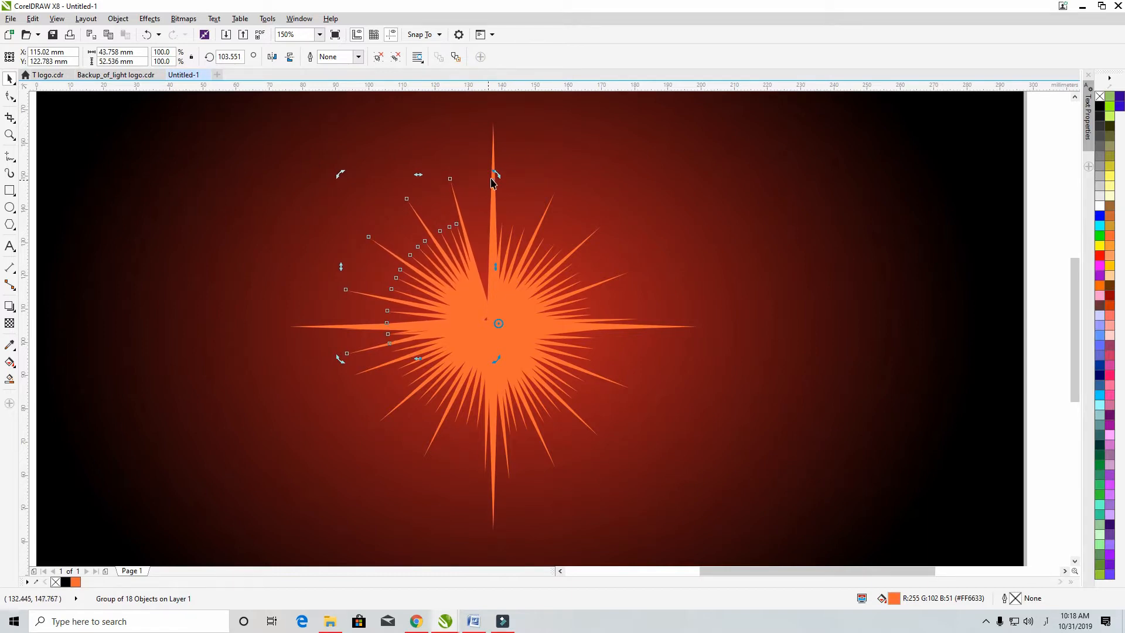
Step: Rotate the upper-left fan further clockwise to an angle of about 87.8 degrees, closing the gap beside the vertical spike
mouse_move(495, 174)
mouse_down()
mouse_move(523, 184)
mouse_move(507, 179)
mouse_up()
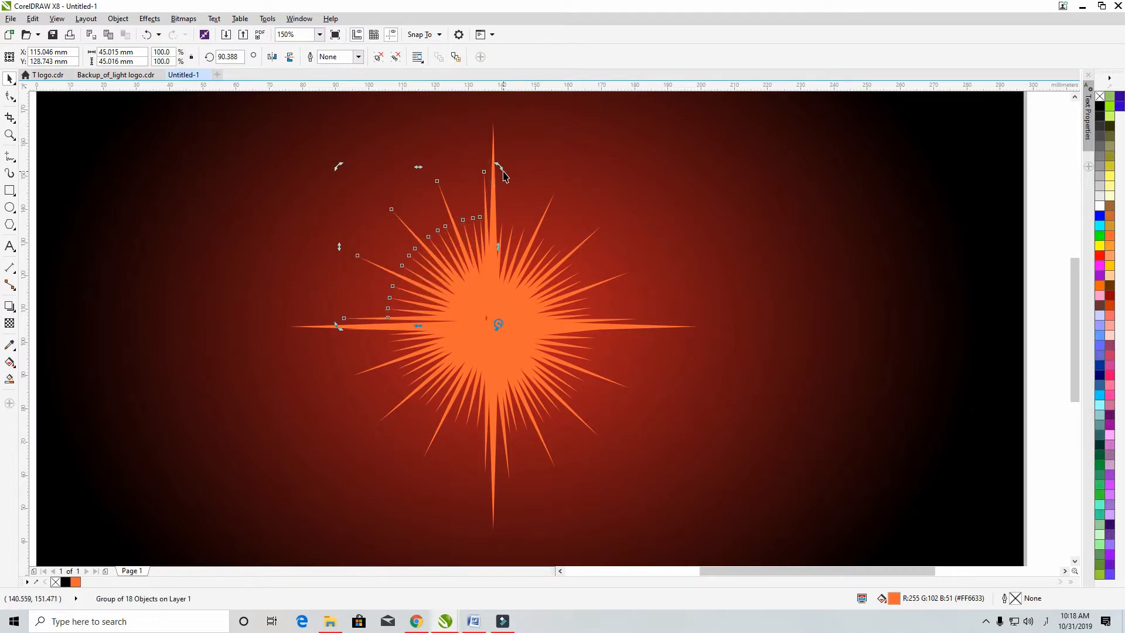
drag(502, 168, 523, 184)
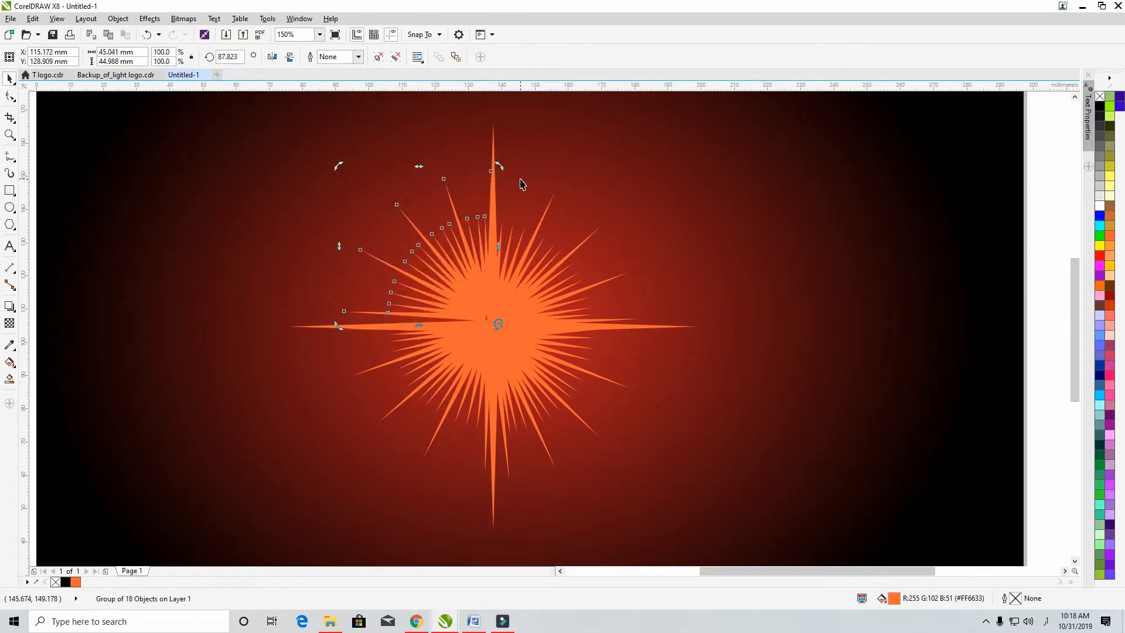
click(679, 184)
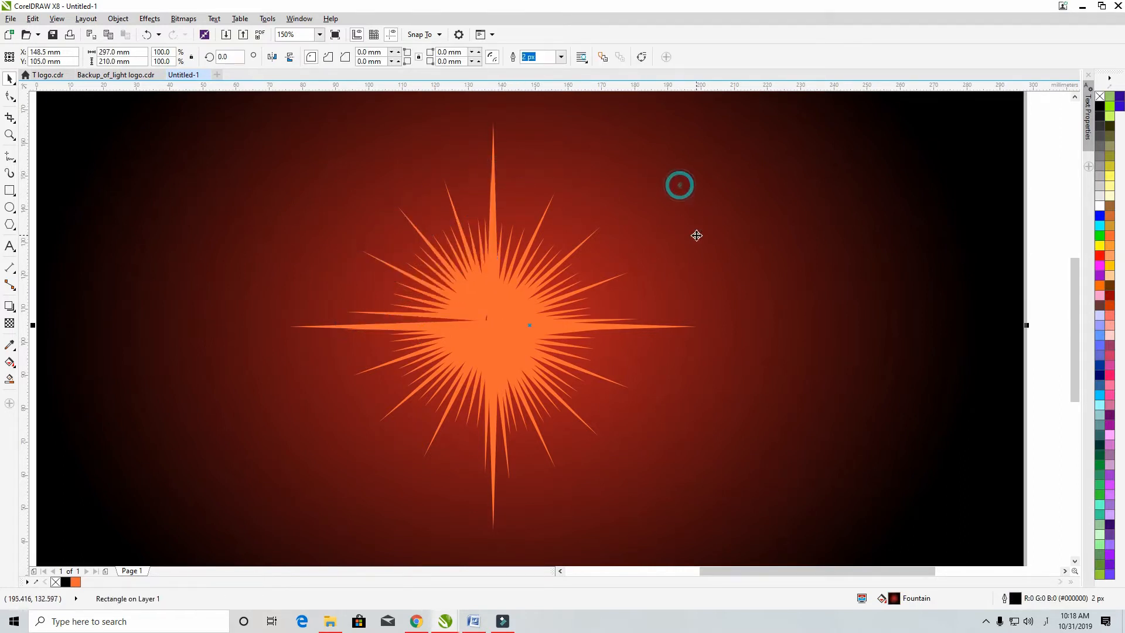
click(465, 302)
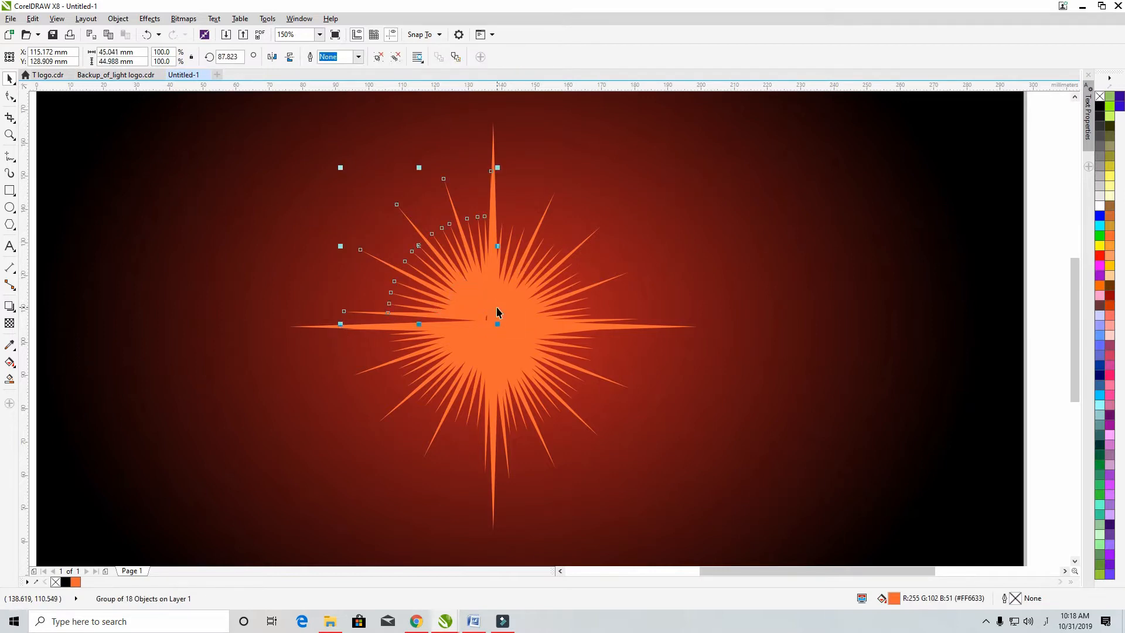
click(456, 288)
drag(337, 326, 339, 340)
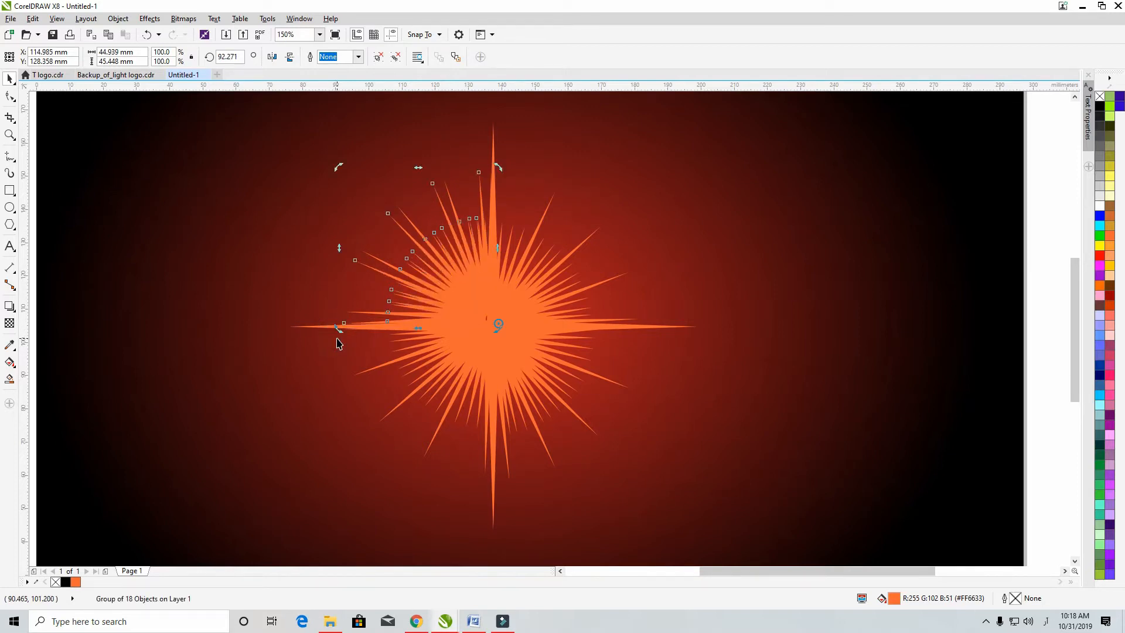
key(ctrl+z)
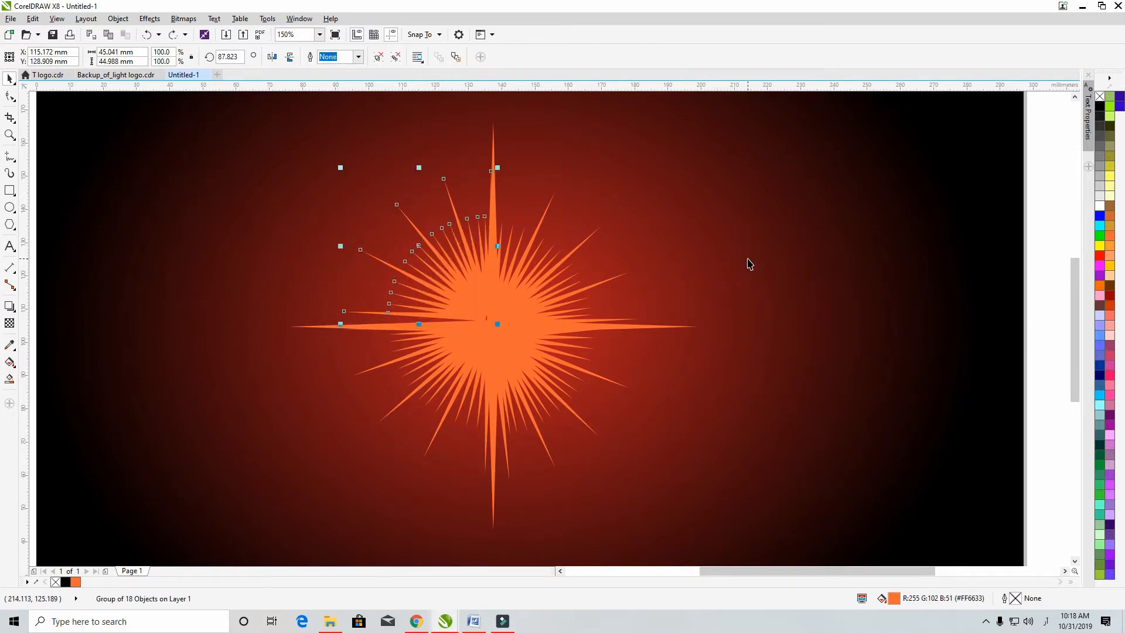
Step: Nudge the upper-left fan down and right until it closes the remaining gap at the star's centre
key(Down)
key(Down)
key(Down)
key(Down)
key(Down)
key(Down)
key(Down)
key(Down)
key(Down)
key(Down)
key(Down)
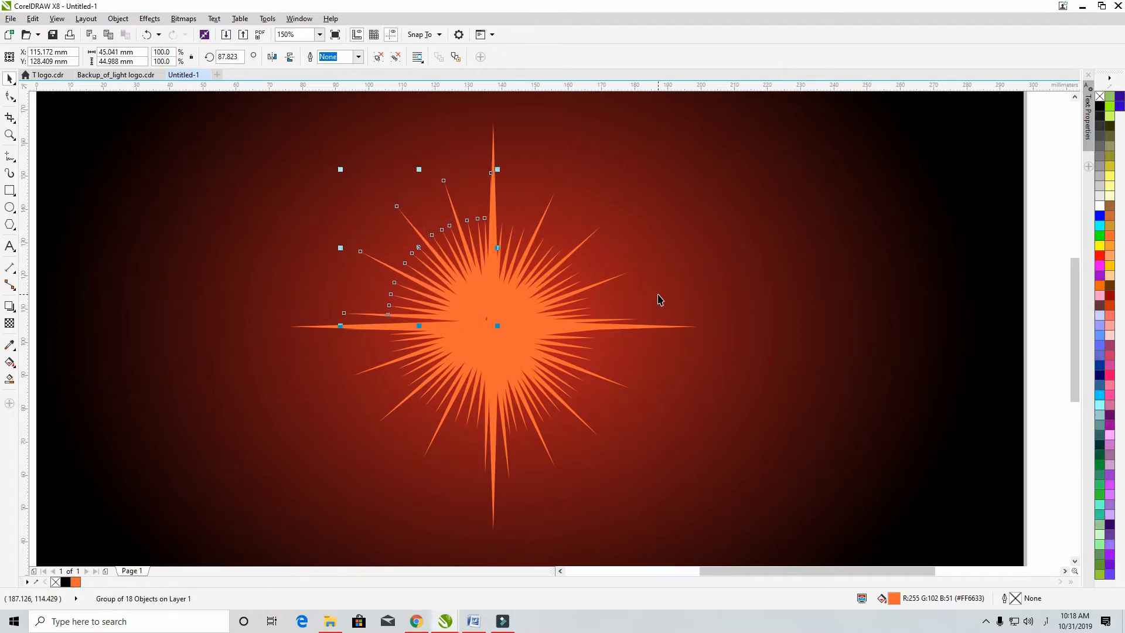
key(Up)
key(Up)
key(Up)
key(Up)
key(Right)
key(Right)
key(Right)
key(Right)
key(Right)
key(Right)
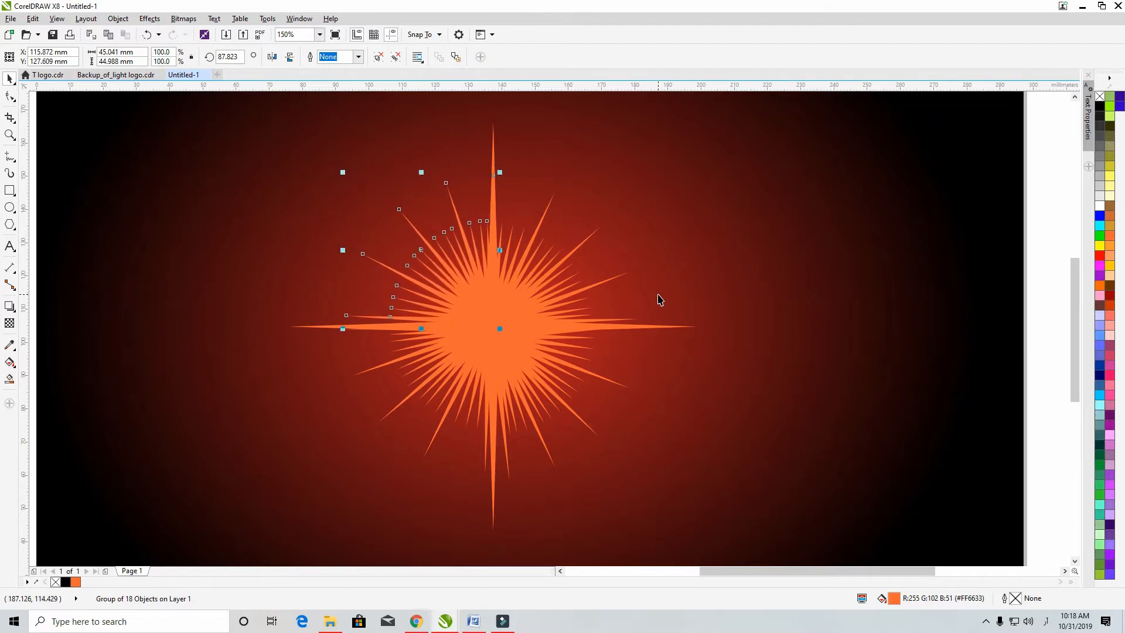
key(Right)
key(Right)
key(Up)
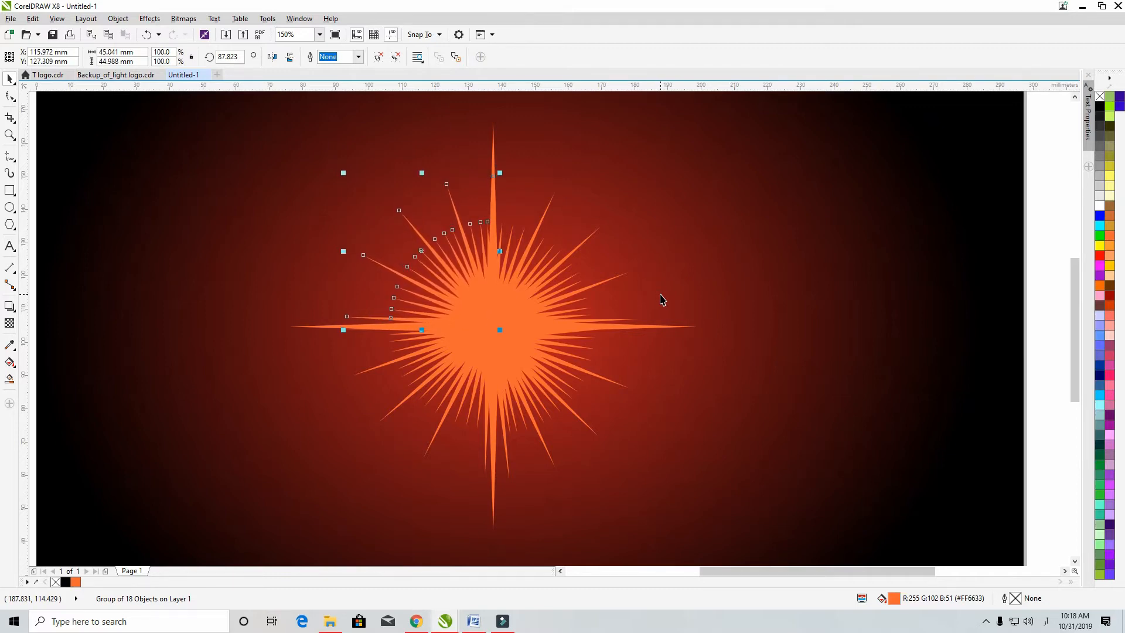
Step: Nudge the red gradient background rectangle slightly right and down
click(831, 251)
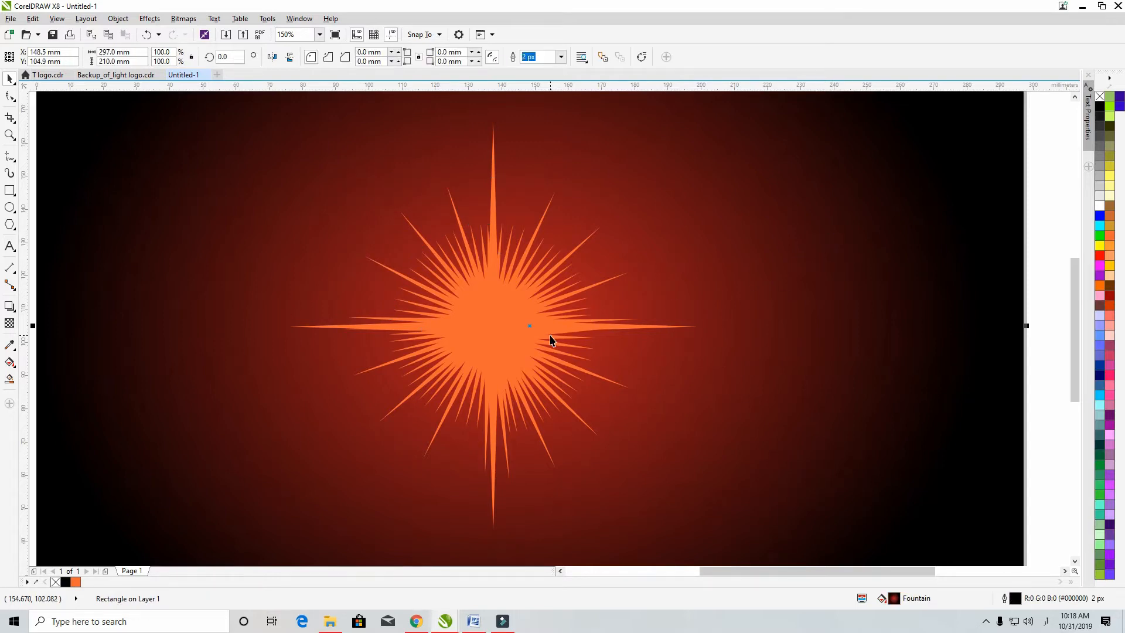
key(Right)
key(Down)
click(281, 202)
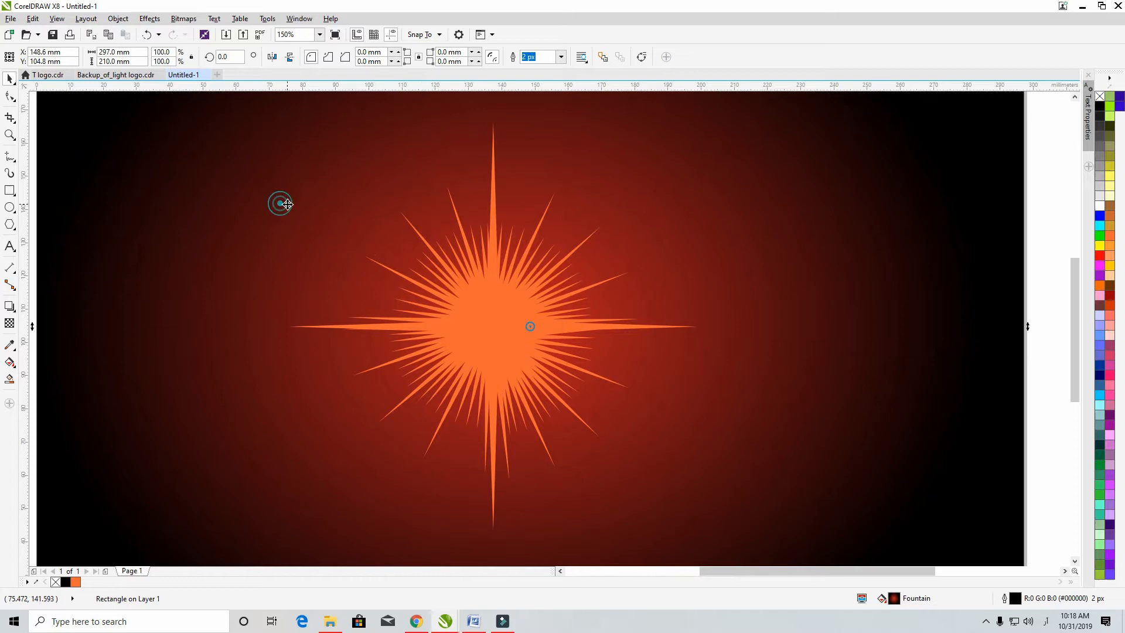
Step: Draw a circle about 58.4 mm in diameter and centre it on the star
click(10, 208)
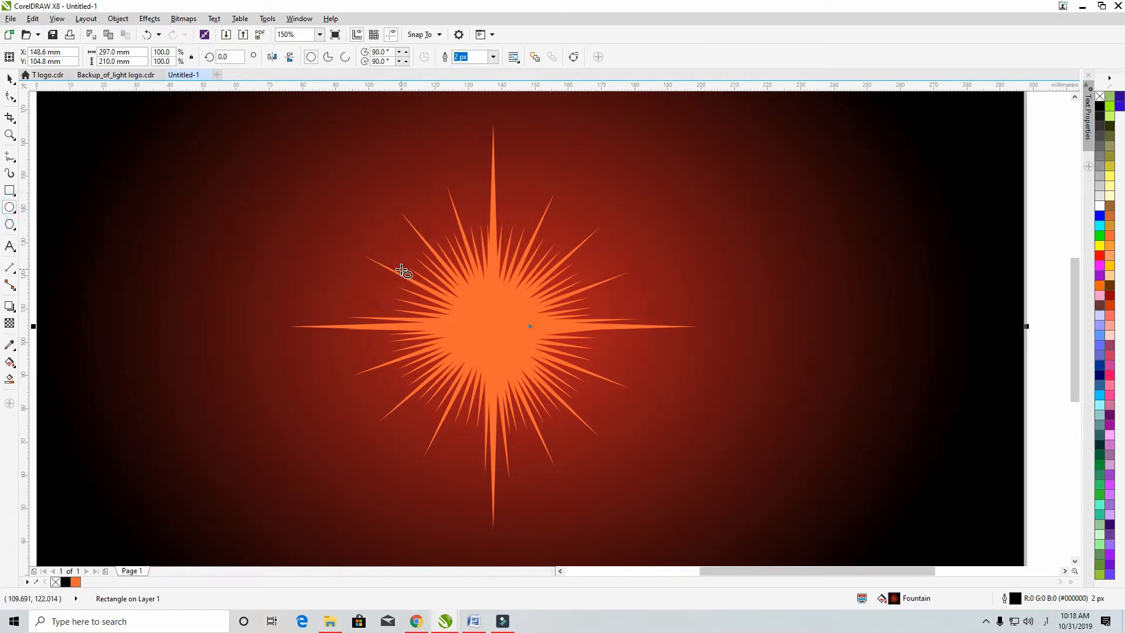
drag(520, 366, 621, 460)
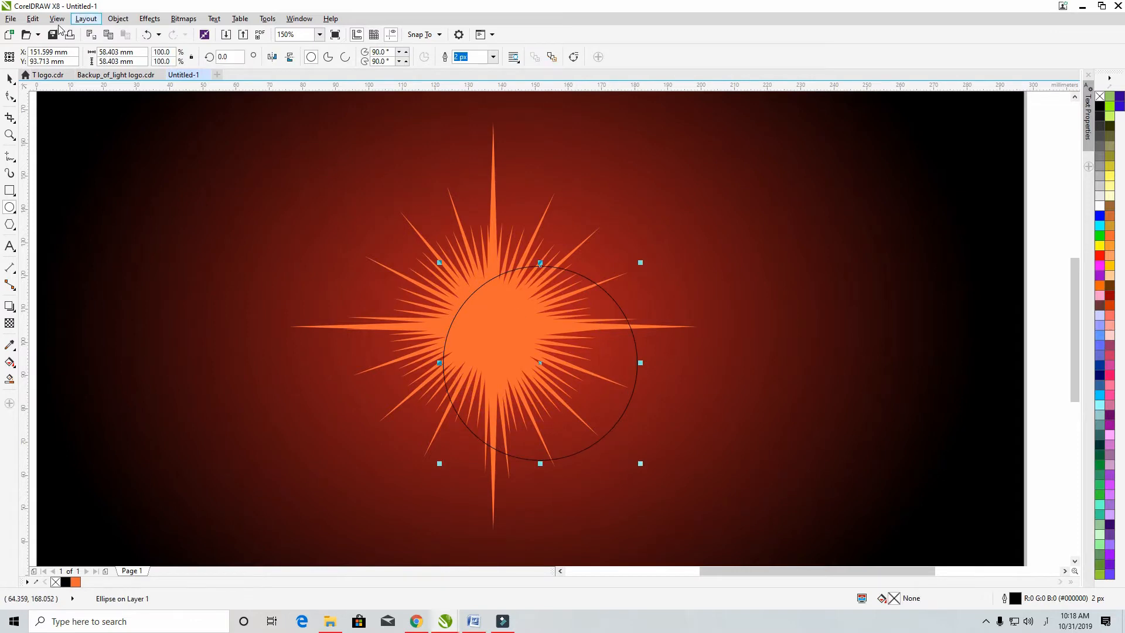
click(10, 78)
drag(539, 365, 494, 325)
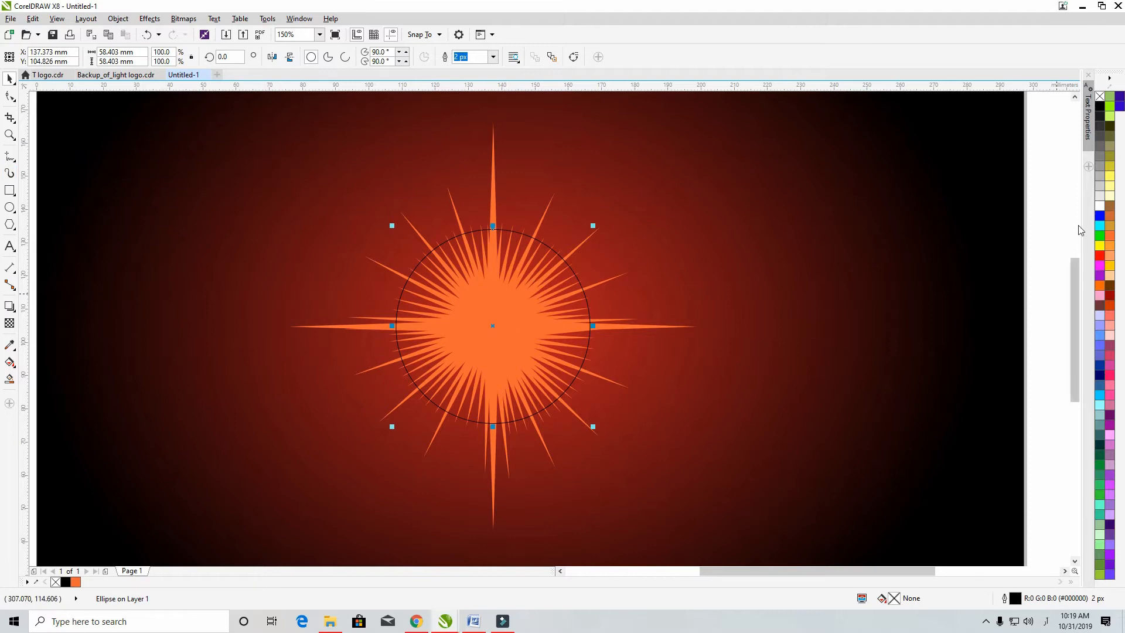
Step: Fill the circle white without an outline and convert it to a 300 dpi RGB bitmap with a transparent background
click(1100, 206)
right_click(1101, 96)
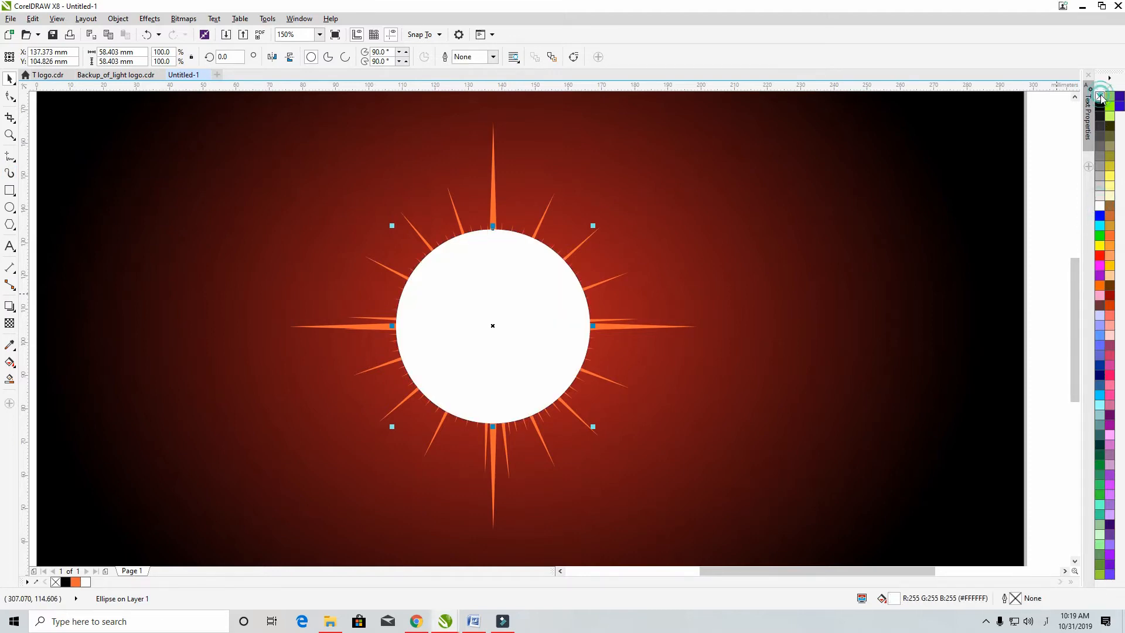
click(183, 18)
click(227, 35)
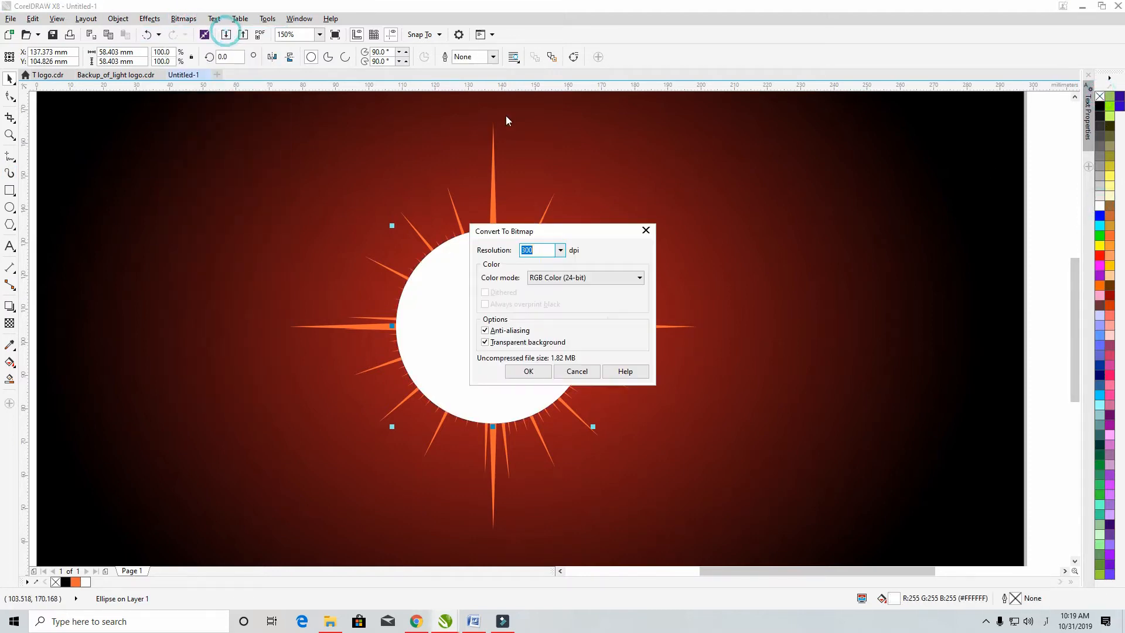
click(528, 370)
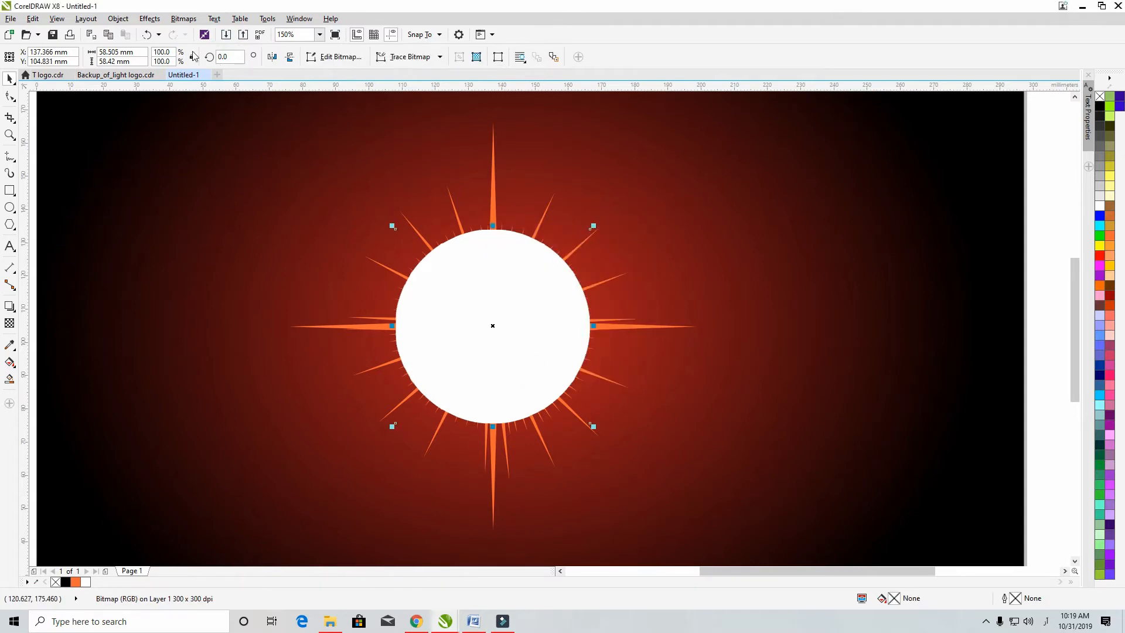
Step: Apply a strong Gaussian Blur to the white circle bitmap so it forms a soft glowing core at the star's centre
click(182, 18)
mouse_move(231, 273)
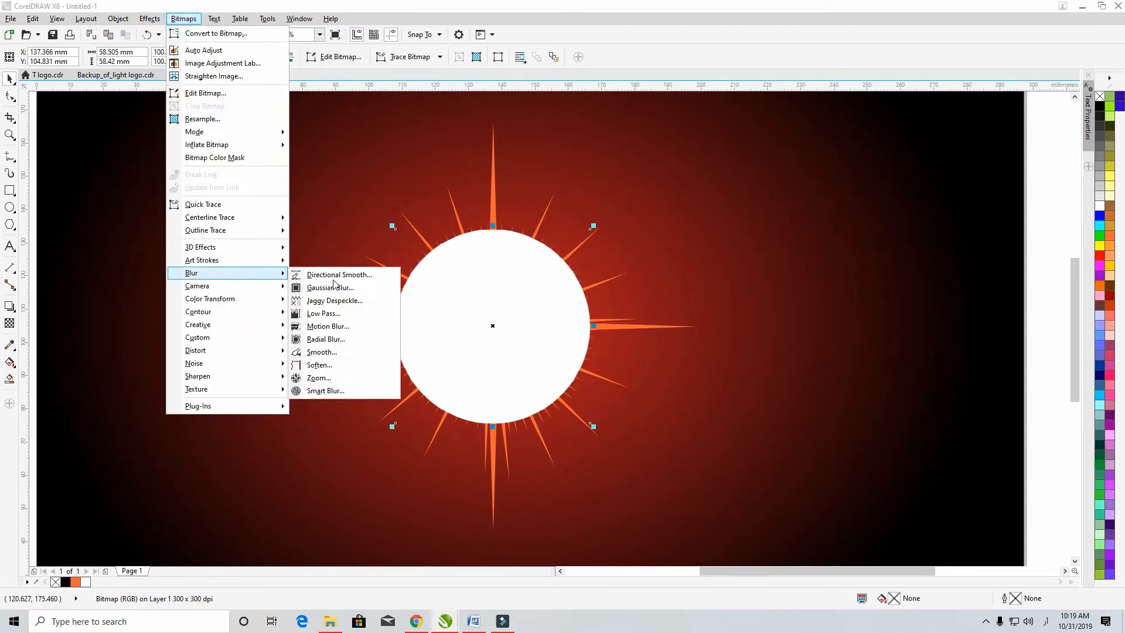
click(330, 287)
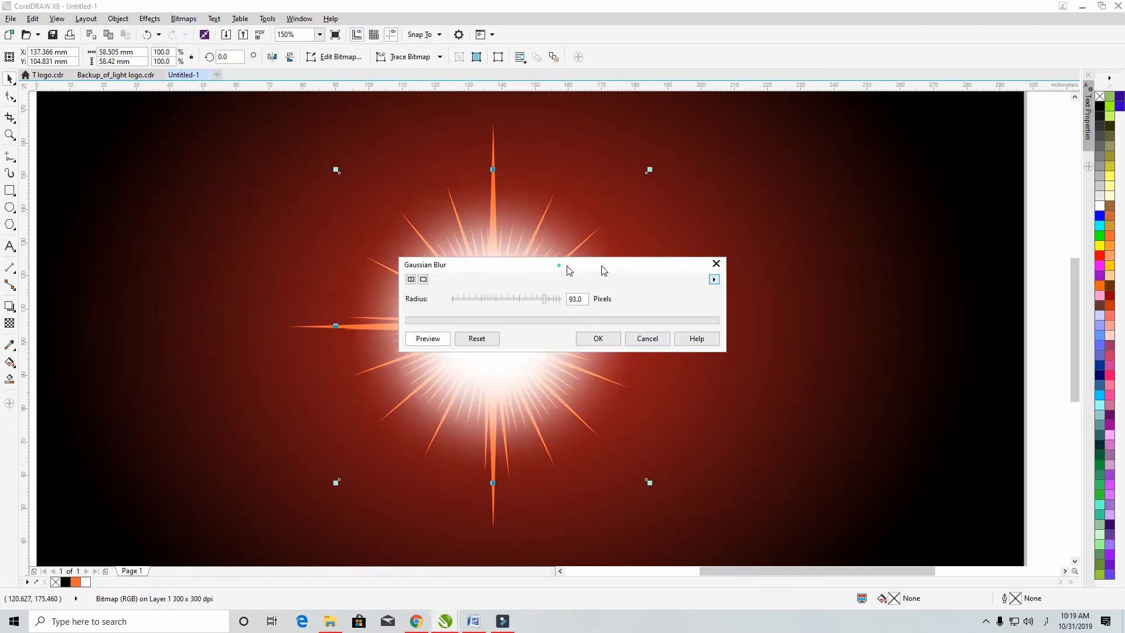
drag(568, 267, 795, 258)
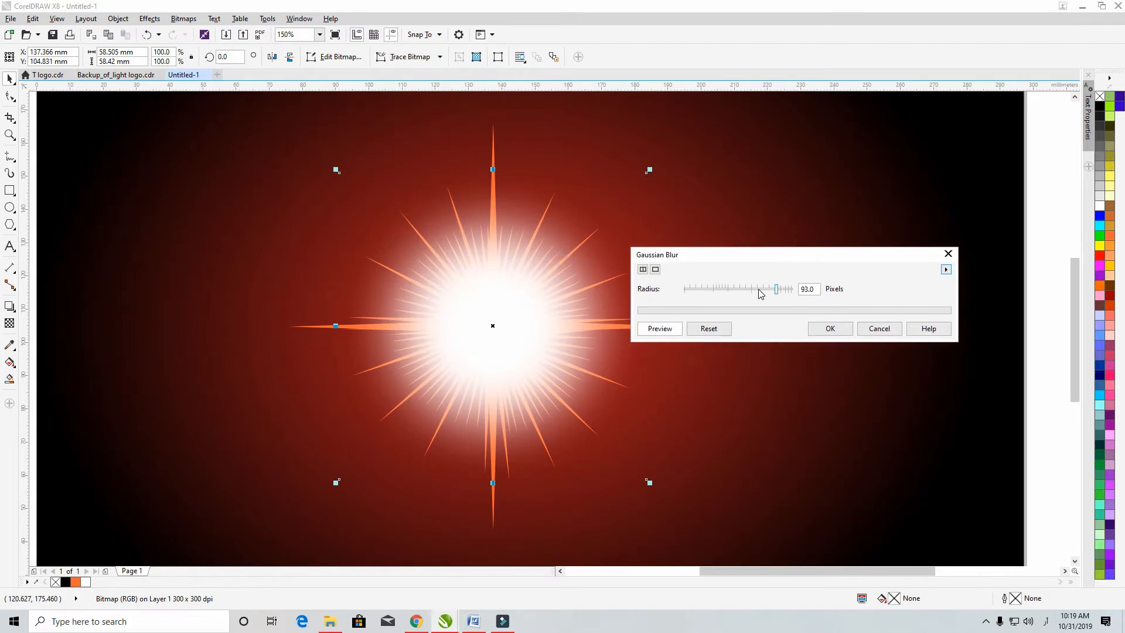
drag(784, 289, 789, 293)
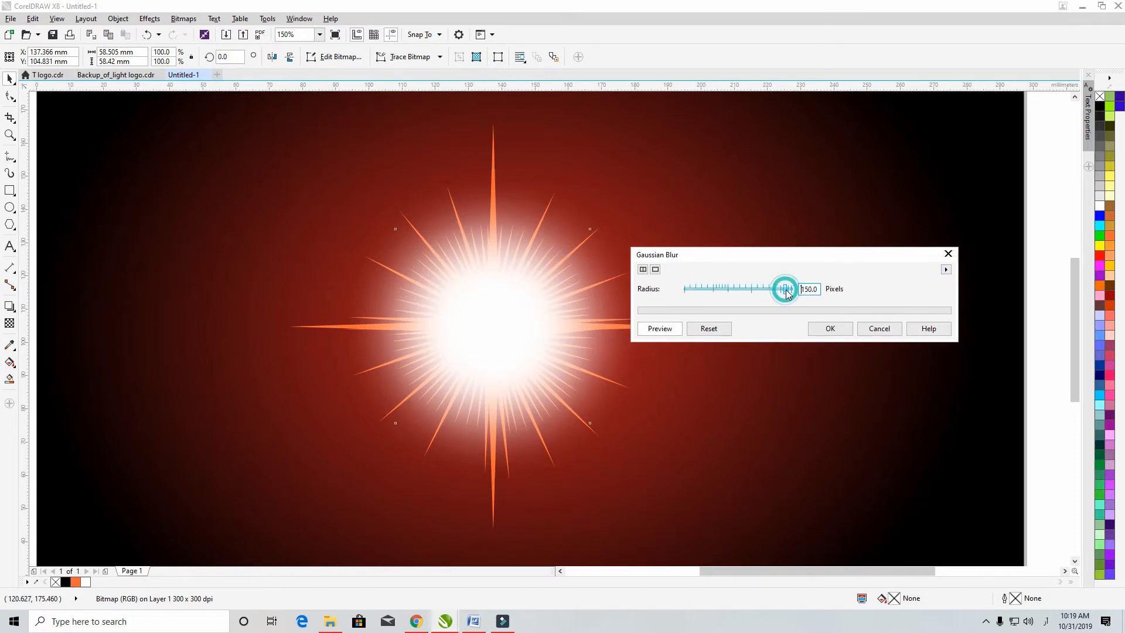
drag(781, 293, 780, 293)
click(833, 329)
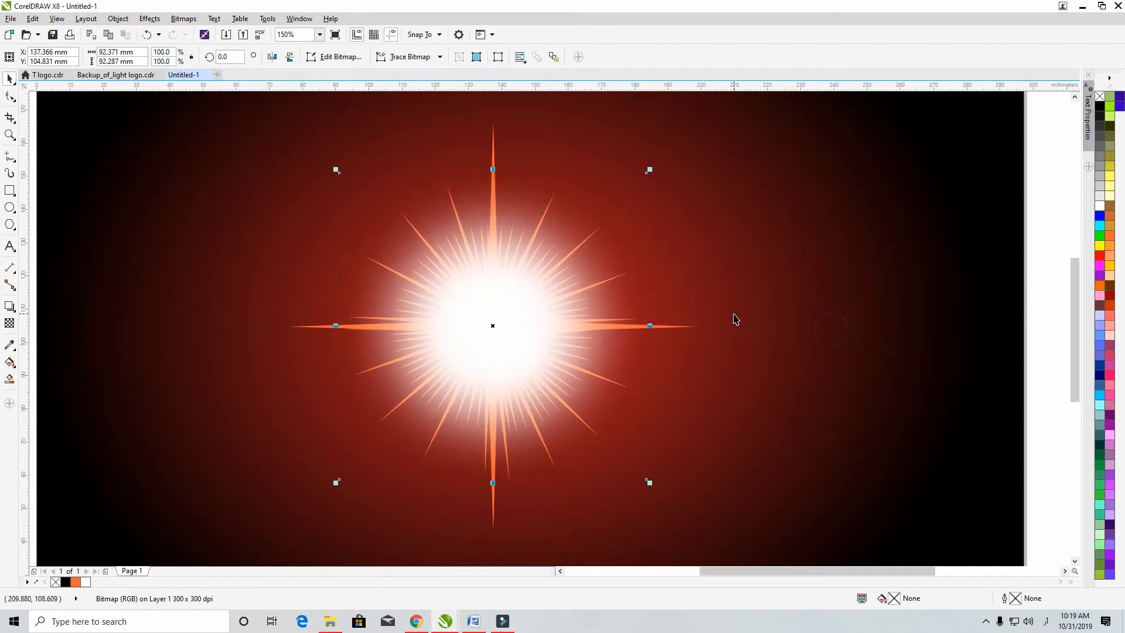
click(1047, 399)
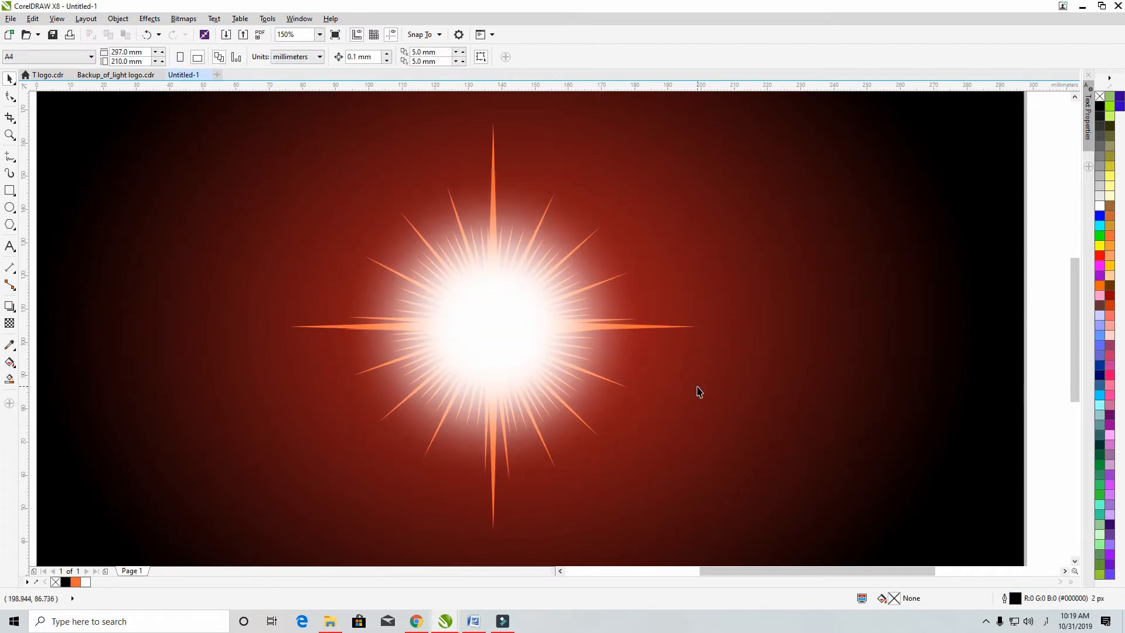
Step: Group the blurred core and all the star rays into one object, leaving the red gradient background out
scroll(698, 389, down, 2)
drag(325, 220, 780, 489)
right_click(610, 356)
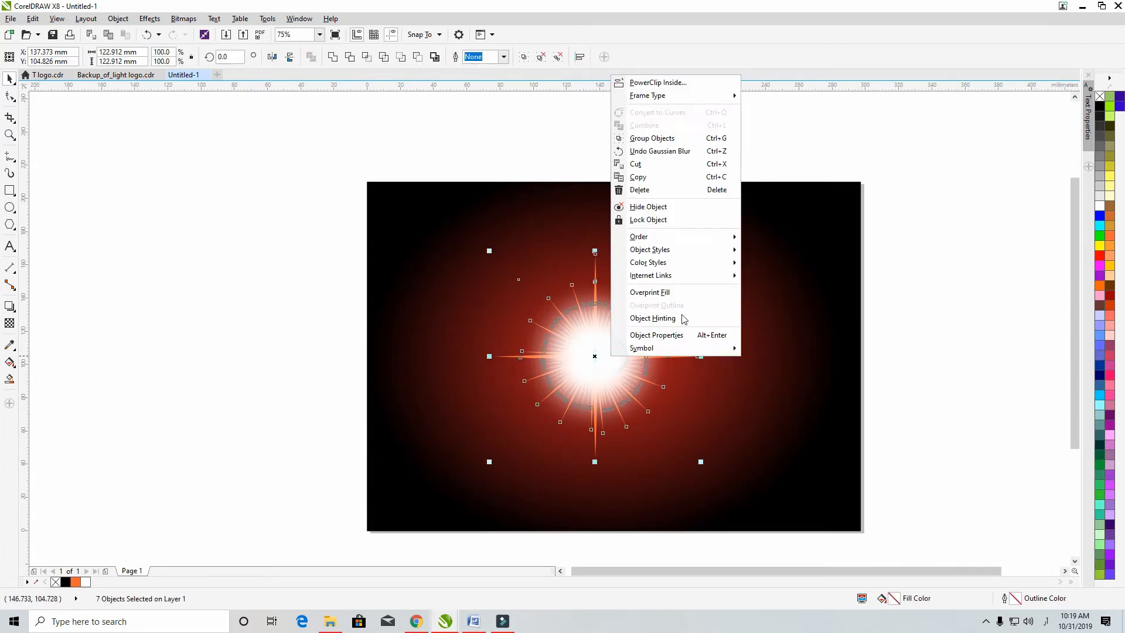
click(668, 139)
Step: Duplicate the star group near the page's upper-right corner and scale the copy down to about 35 mm
drag(617, 351, 810, 280)
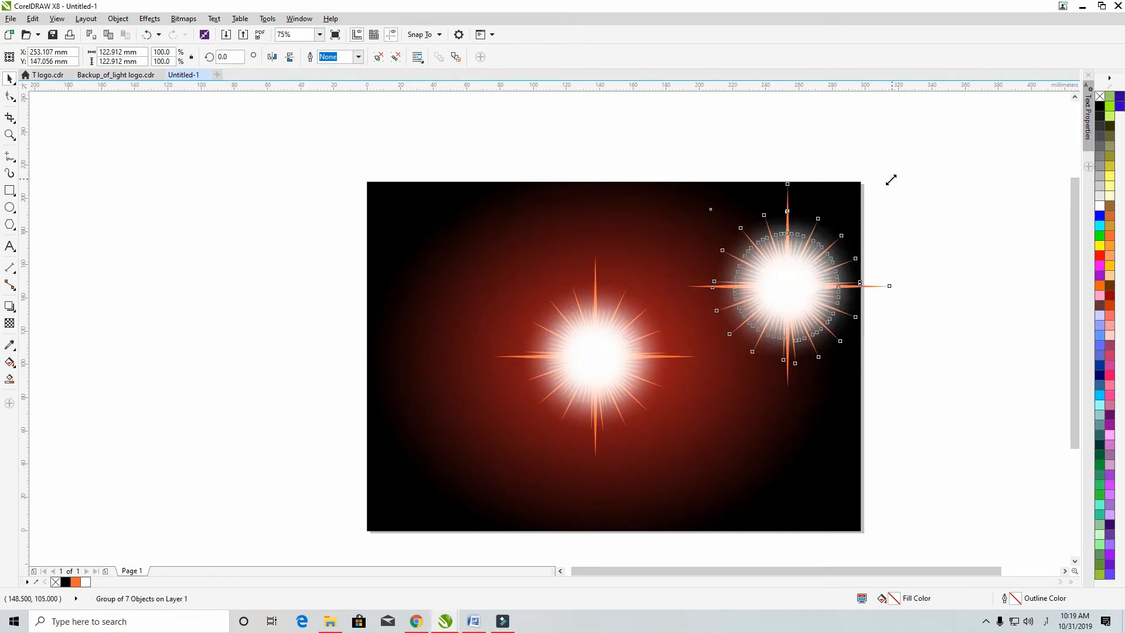
drag(891, 180, 762, 316)
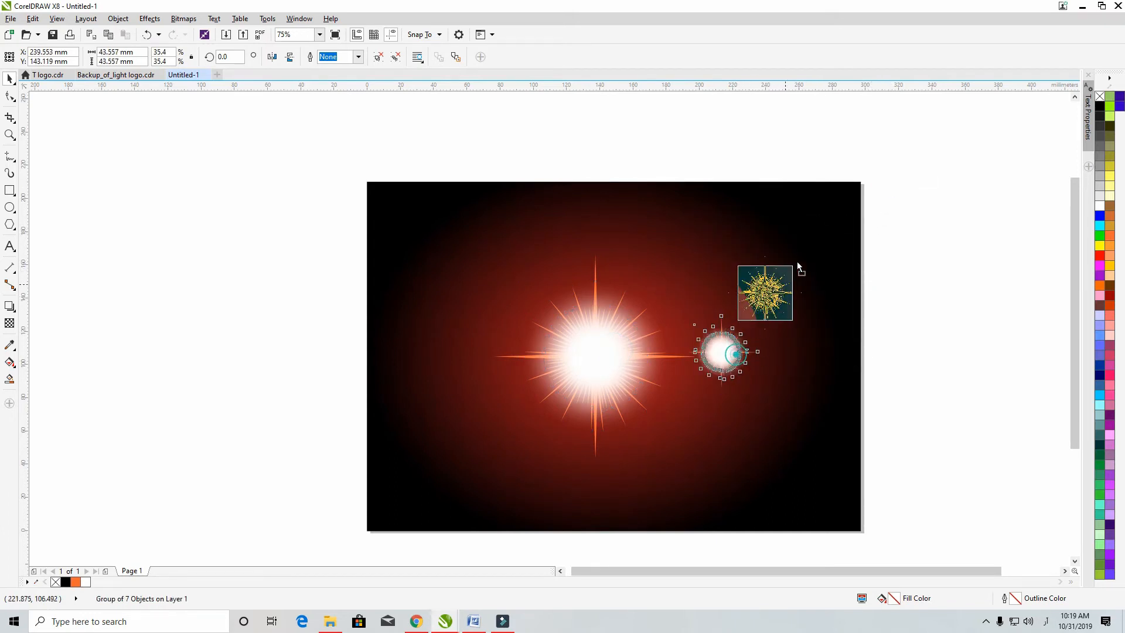
drag(797, 261, 808, 463)
click(947, 292)
Step: Place three more copies of the small star beneath it to form a column of four along the page's right edge
right_click(814, 310)
right_click(814, 385)
right_click(809, 464)
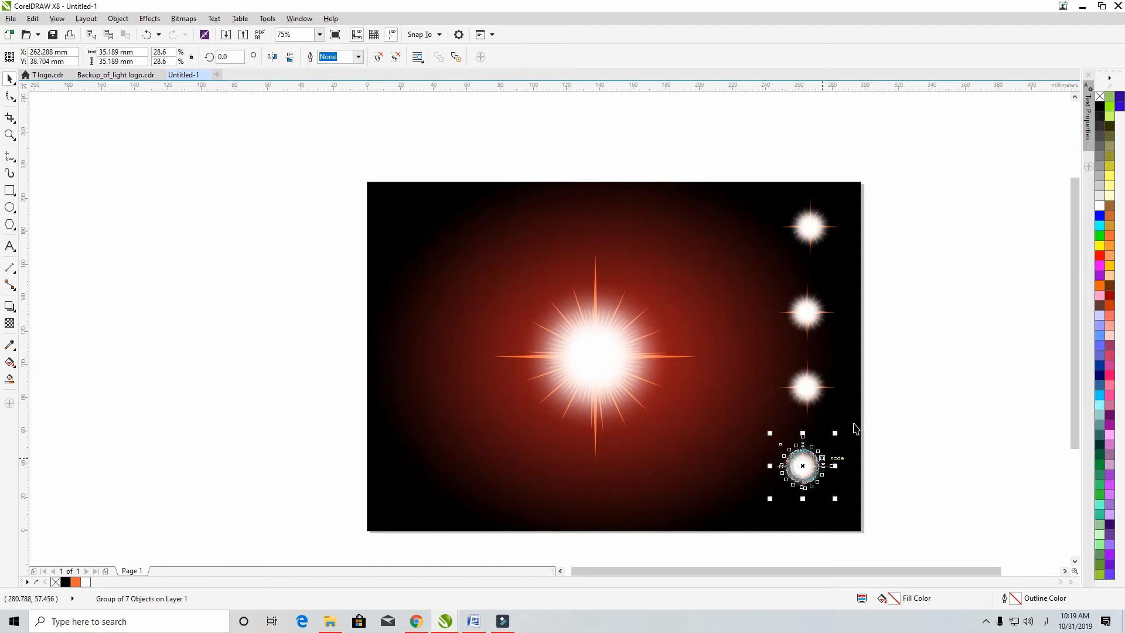
click(927, 214)
Step: Duplicate the column of four small stars twice towards the large star, making three columns on the page's right half
drag(934, 176, 753, 531)
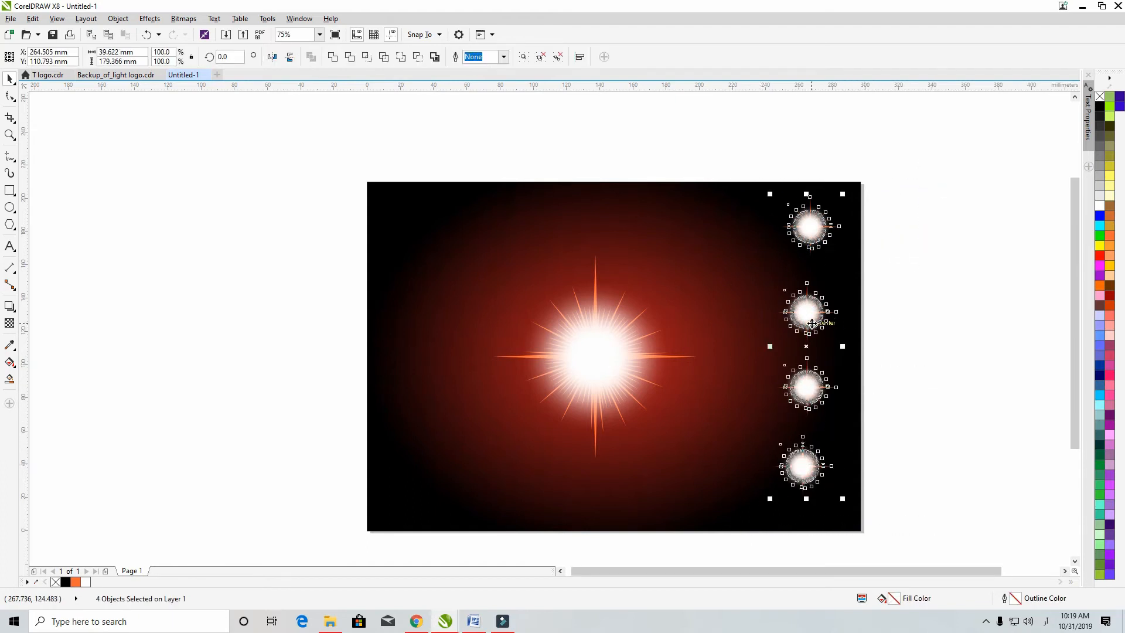
drag(812, 324, 683, 322)
right_click(745, 325)
right_click(683, 322)
click(946, 308)
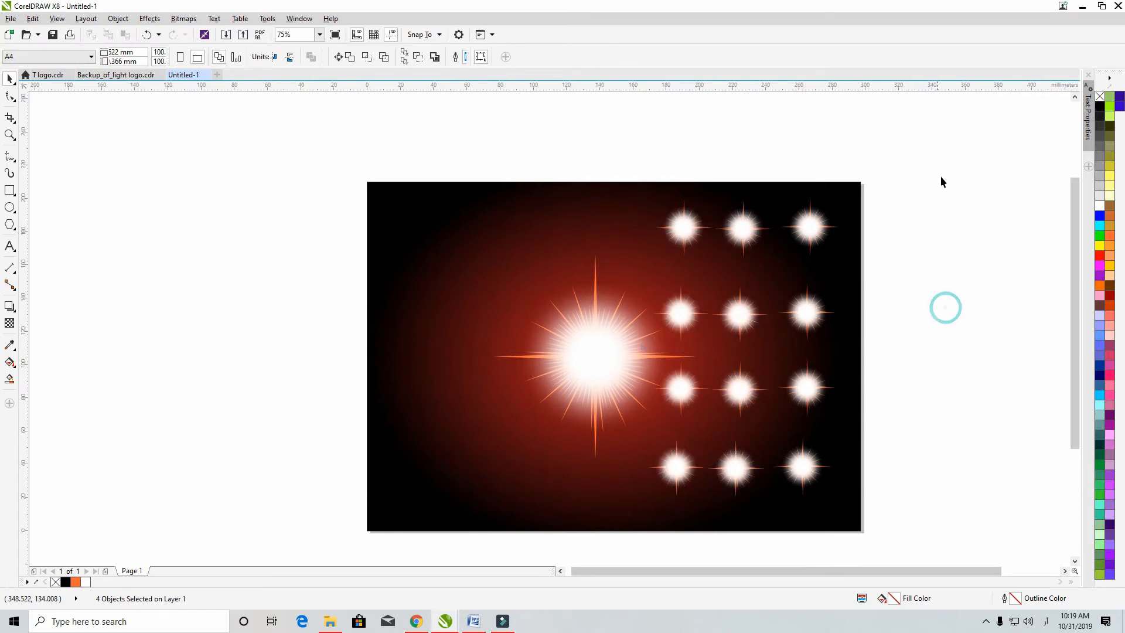
Step: Duplicate all twelve small stars onto the page's left half, on the other side of the large star
drag(940, 174, 612, 571)
drag(690, 266, 407, 263)
right_click(407, 264)
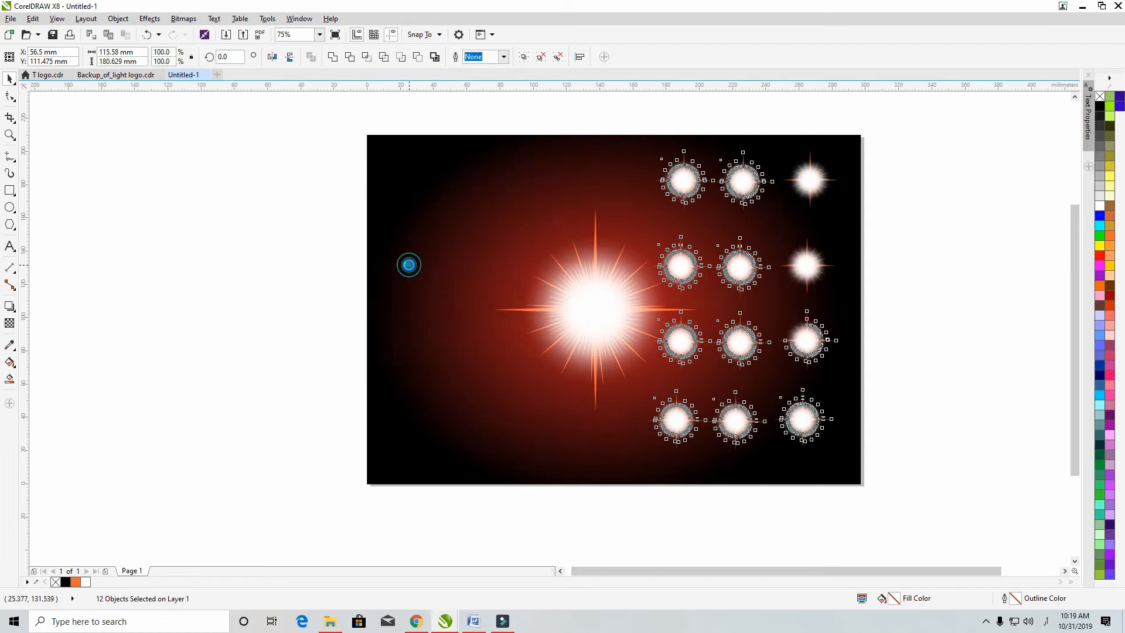
click(947, 285)
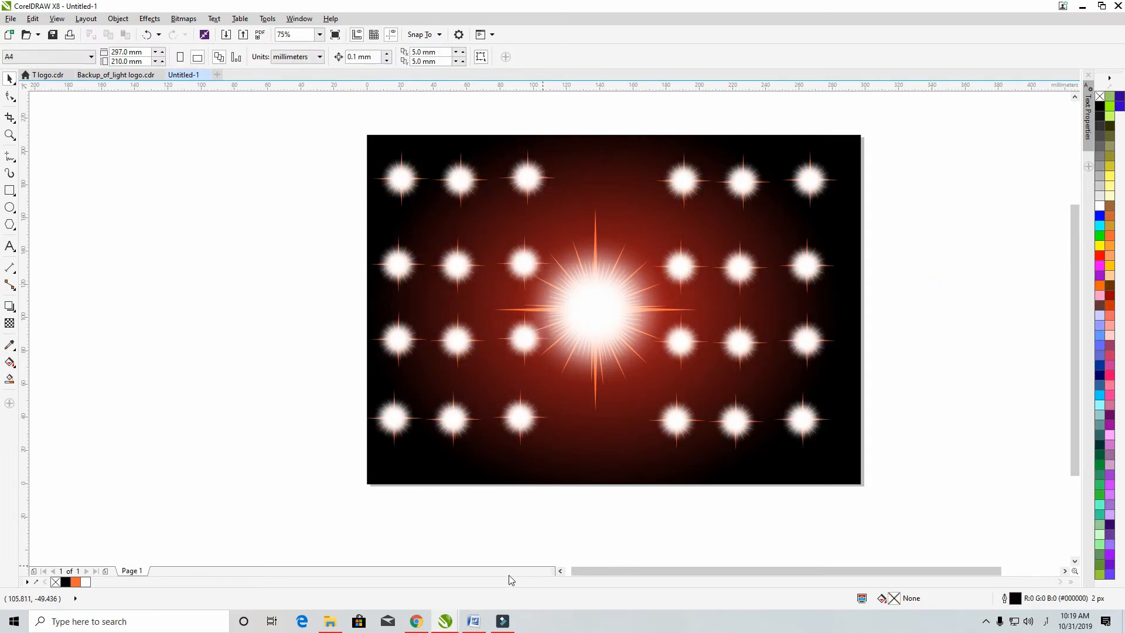
Step: Switch to Word and add a new paragraph reading 'تو دیکھا آپ نے دوستوں کتنے ہی آسان طریقے کے ساتھ ہم نے'
click(474, 622)
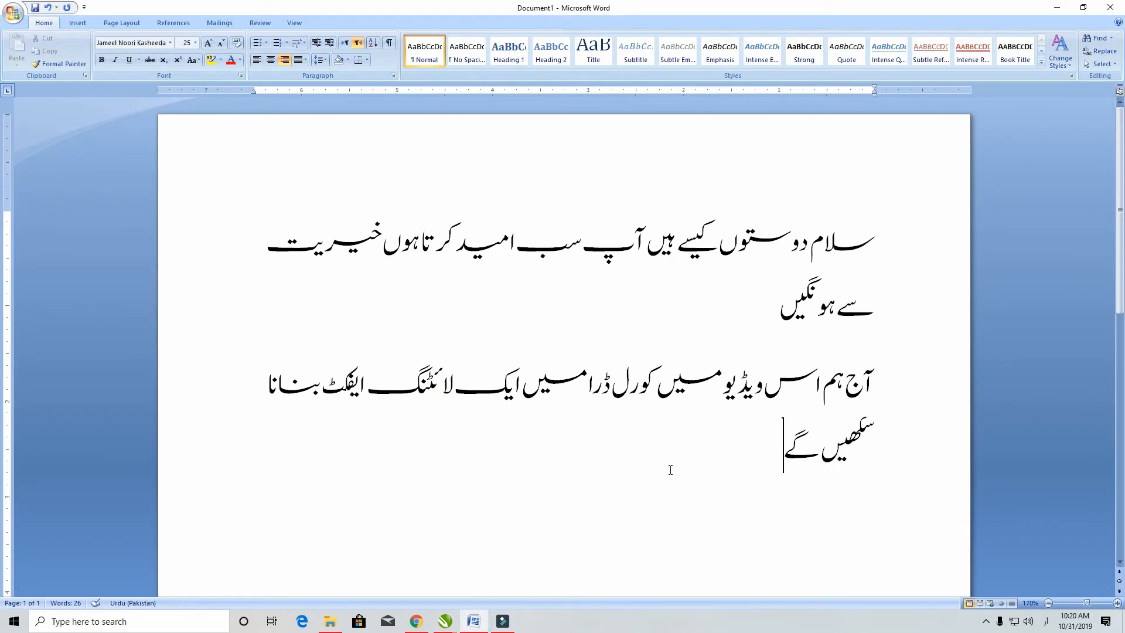
text(تو دیکھا)
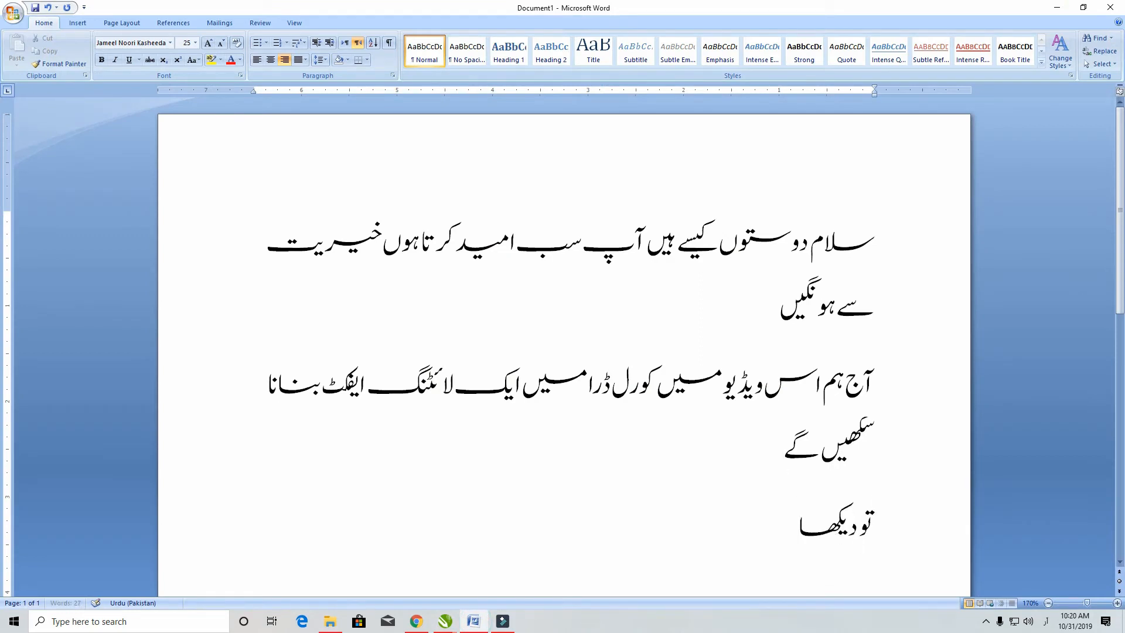
text( آپ نے دوستو)
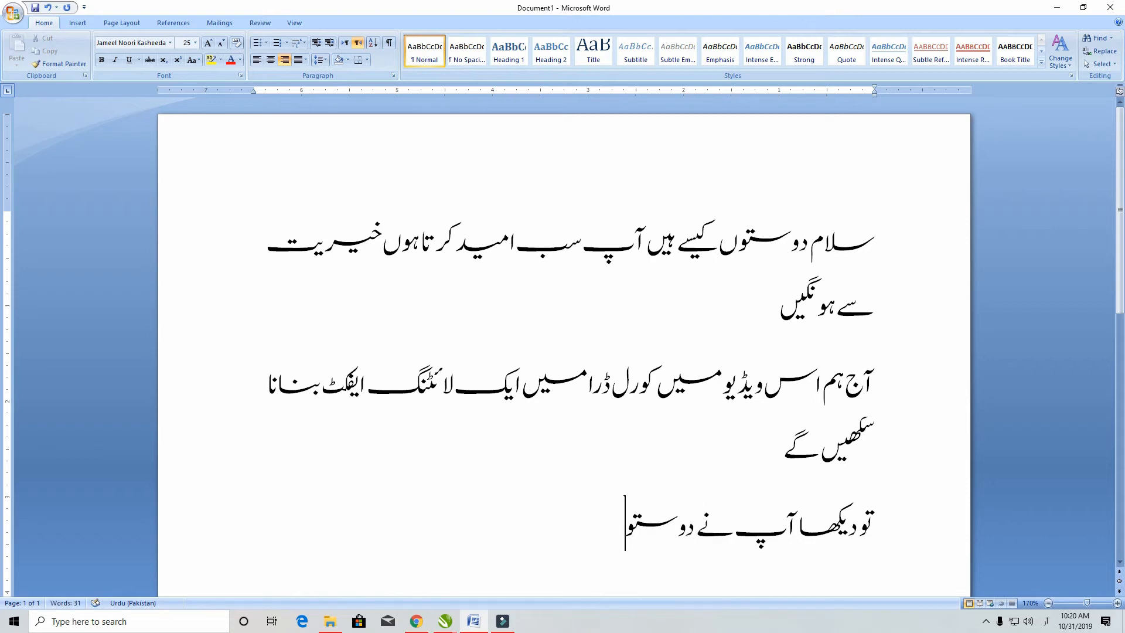
text(ں کتنے ہی)
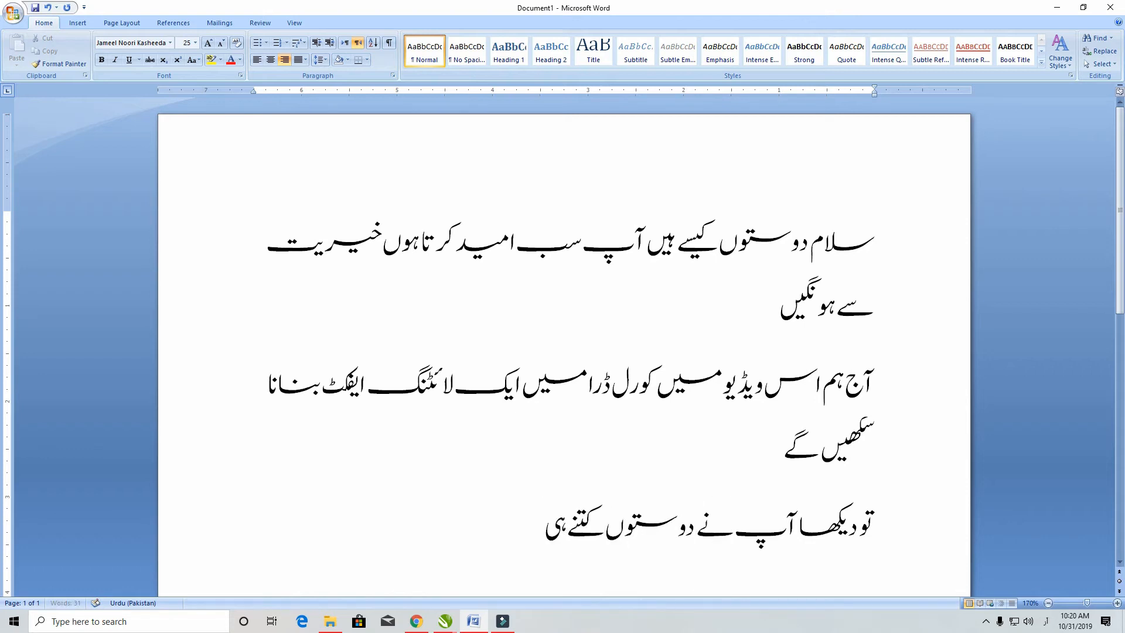
text( آسان چر)
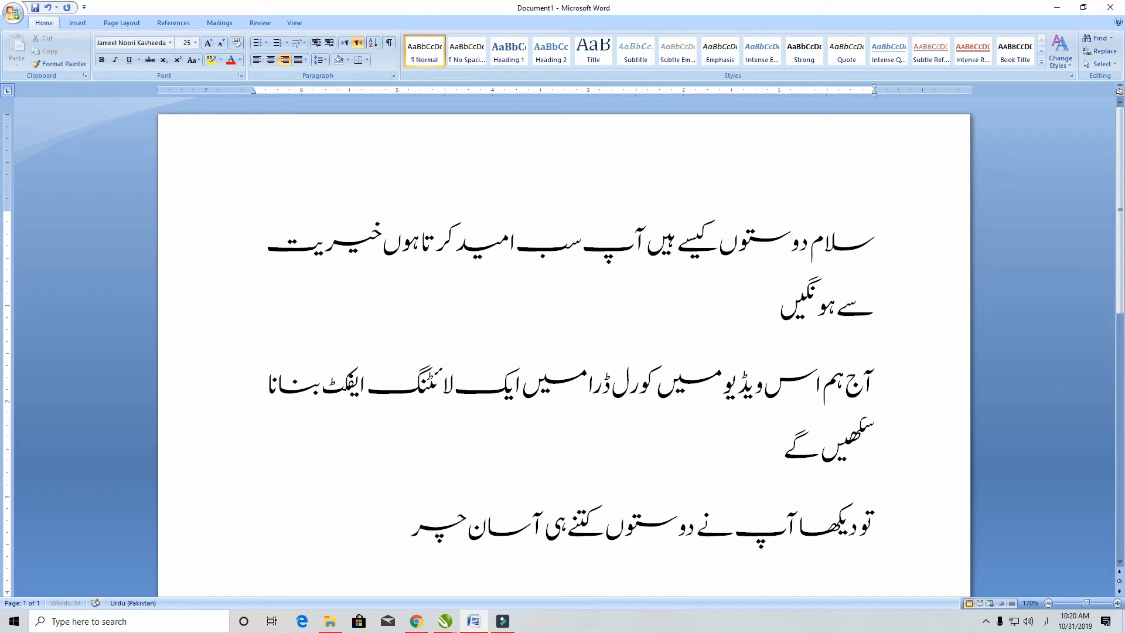
key(BackSpace)
key(BackSpace)
text(چ)
key(BackSpace)
text(طریق)
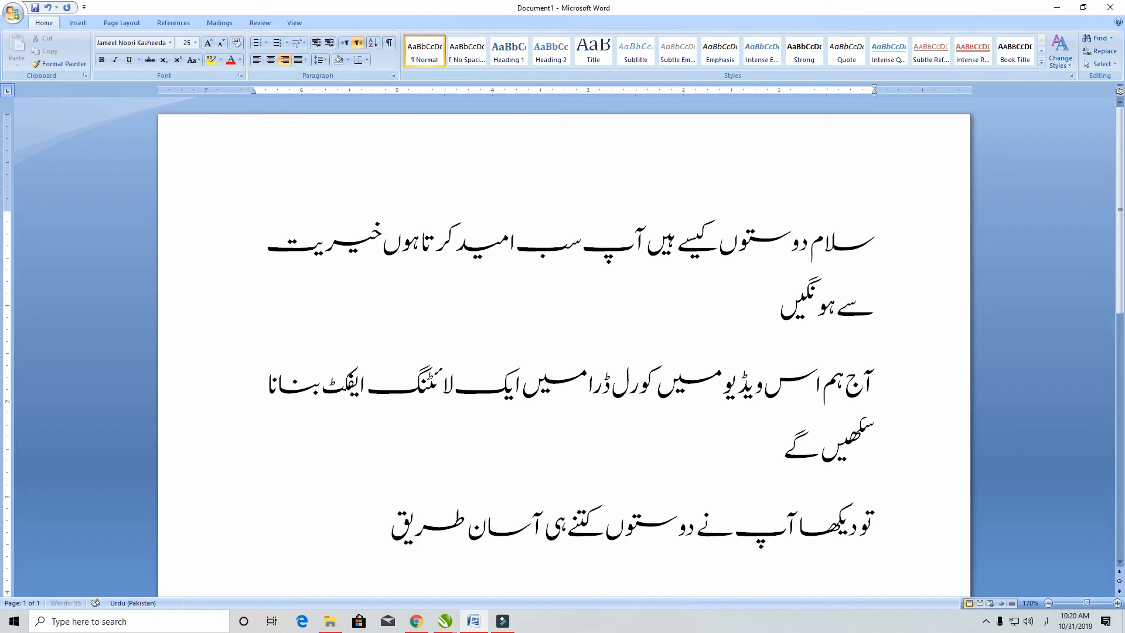
text(ے کے ساتھ ہم نے)
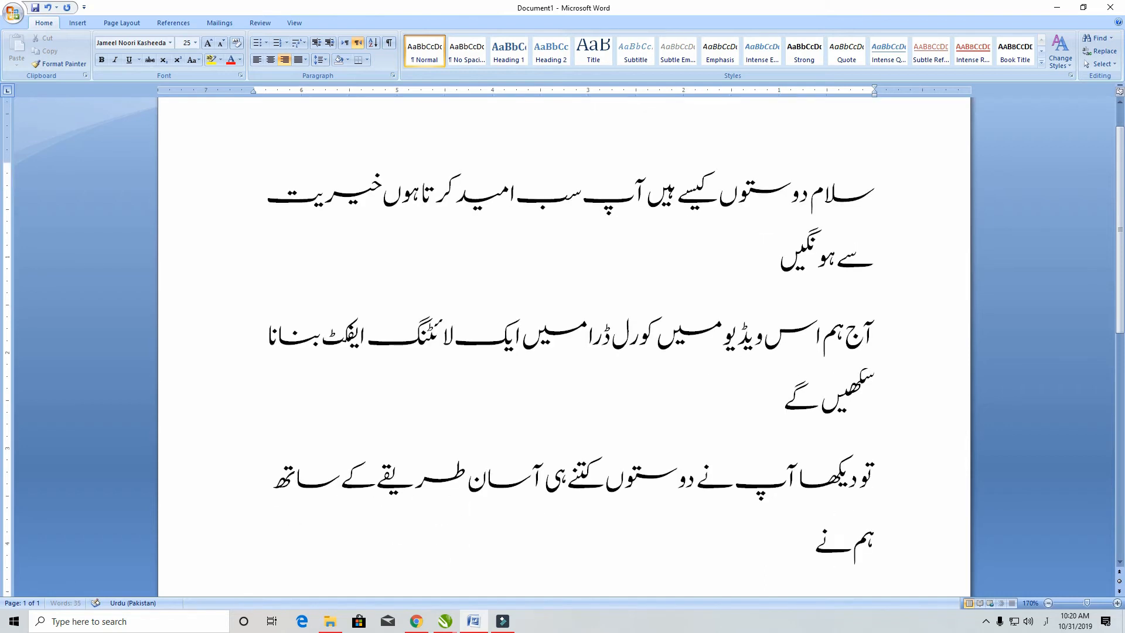
Step: Continue the closing paragraph with 'ایک ایفکٹ تیار کیا بنا کسی مشکل', correcting the misspelled words
text( ایک ایف)
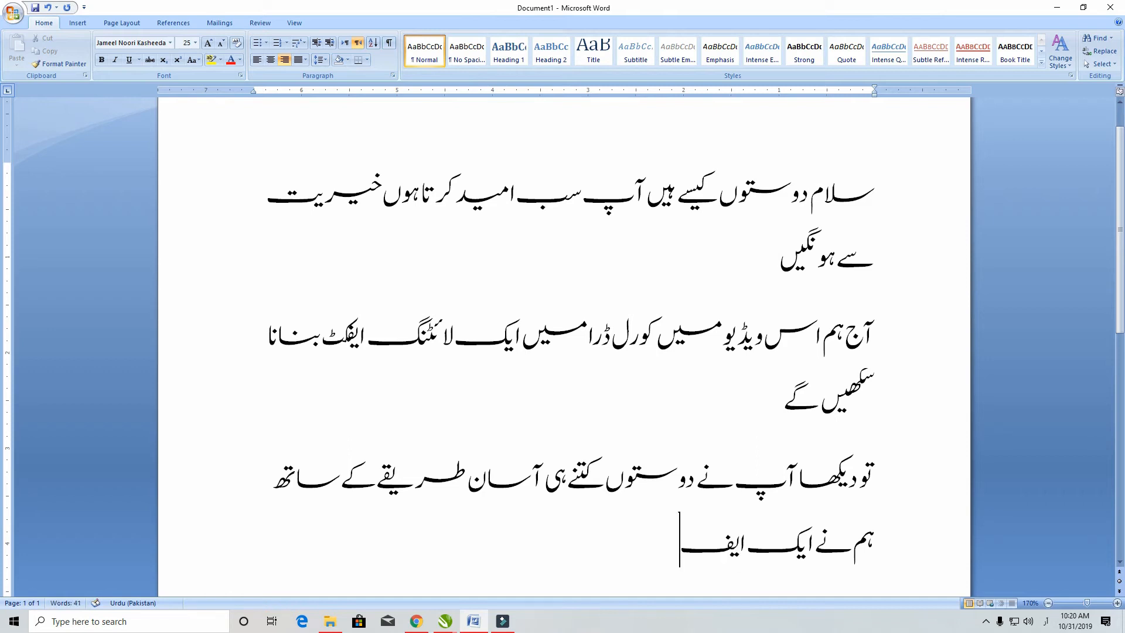
text(کٹ تیار)
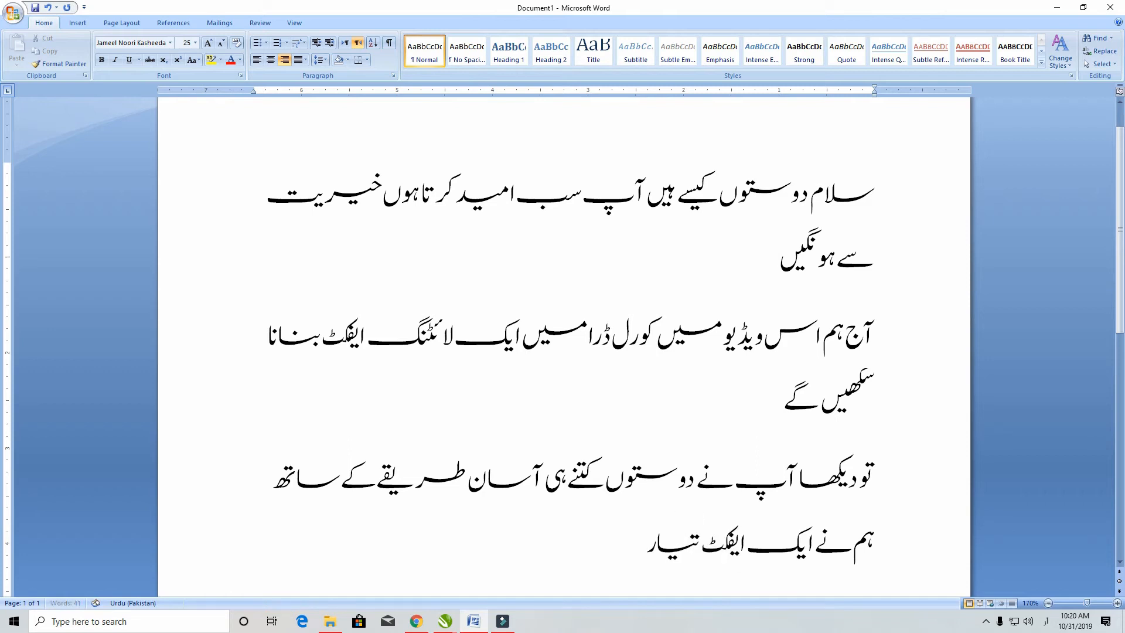
text( کیا بنا کی)
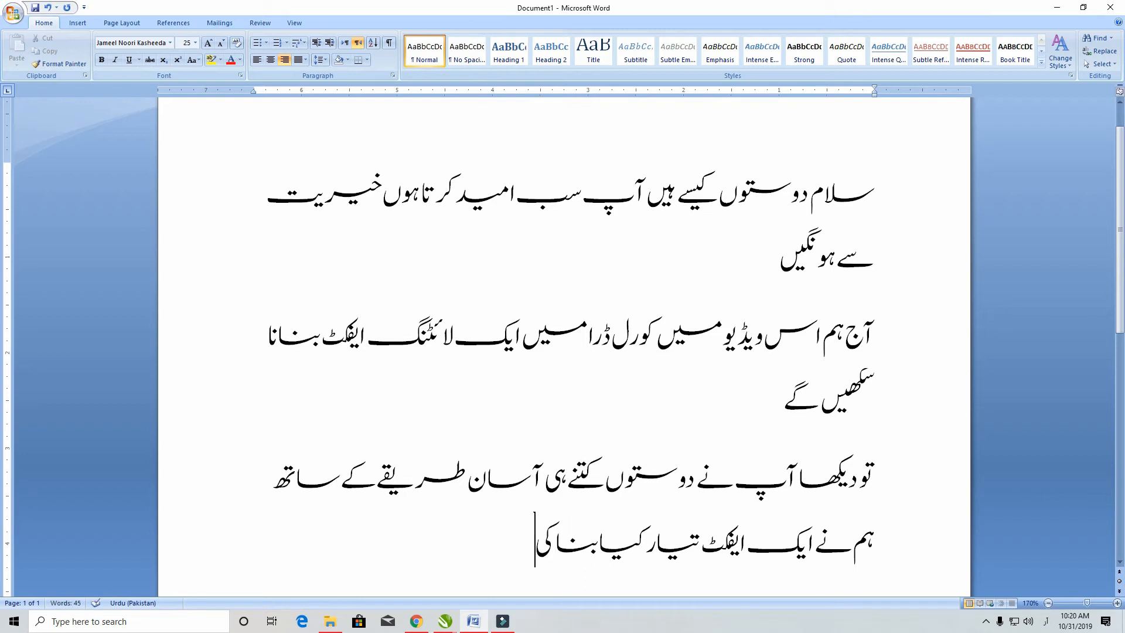
key(BackSpace)
text(سی مچ)
key(BackSpace)
text(شلک)
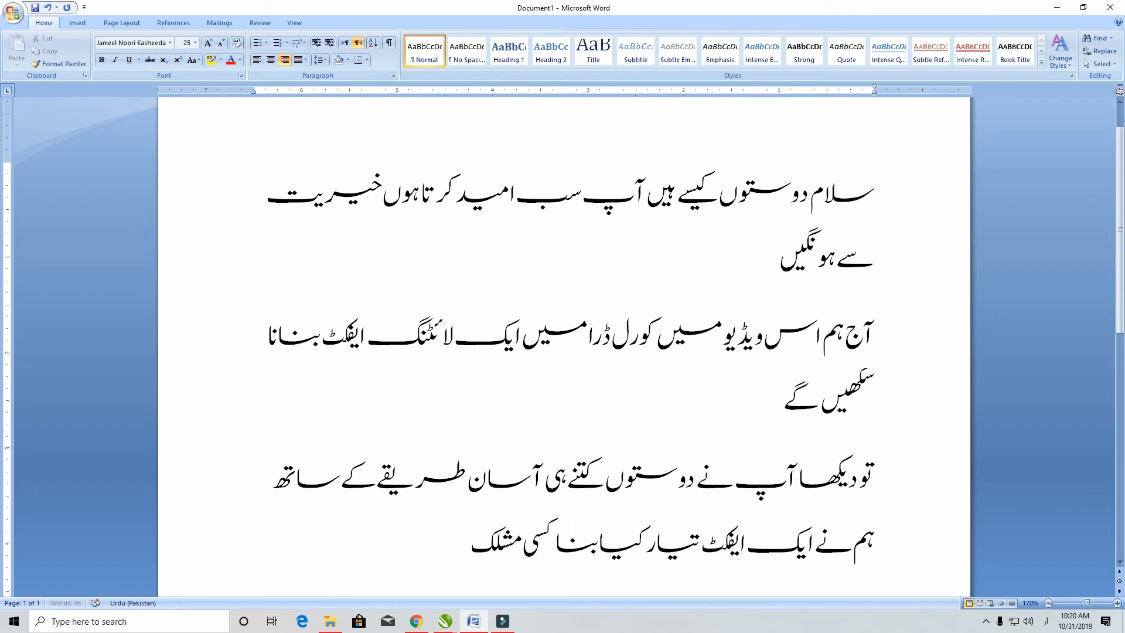
key(BackSpace)
key(BackSpace)
text(کل)
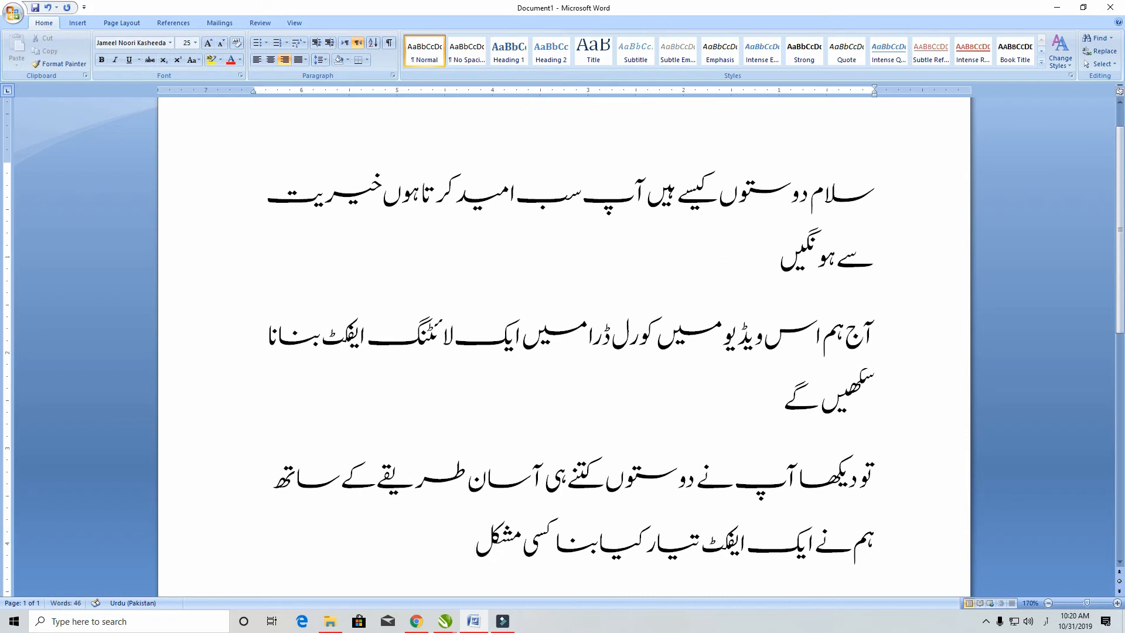
Step: Extend the closing paragraph with 'سے تو مزید اچھی اچھی ویڈیو دیکھنے کے لیے میرے چینل کو زیادہ سے زیادہ سبسکرائب کریں'
text( سے تو مزید اچھی اچھی ویڈ)
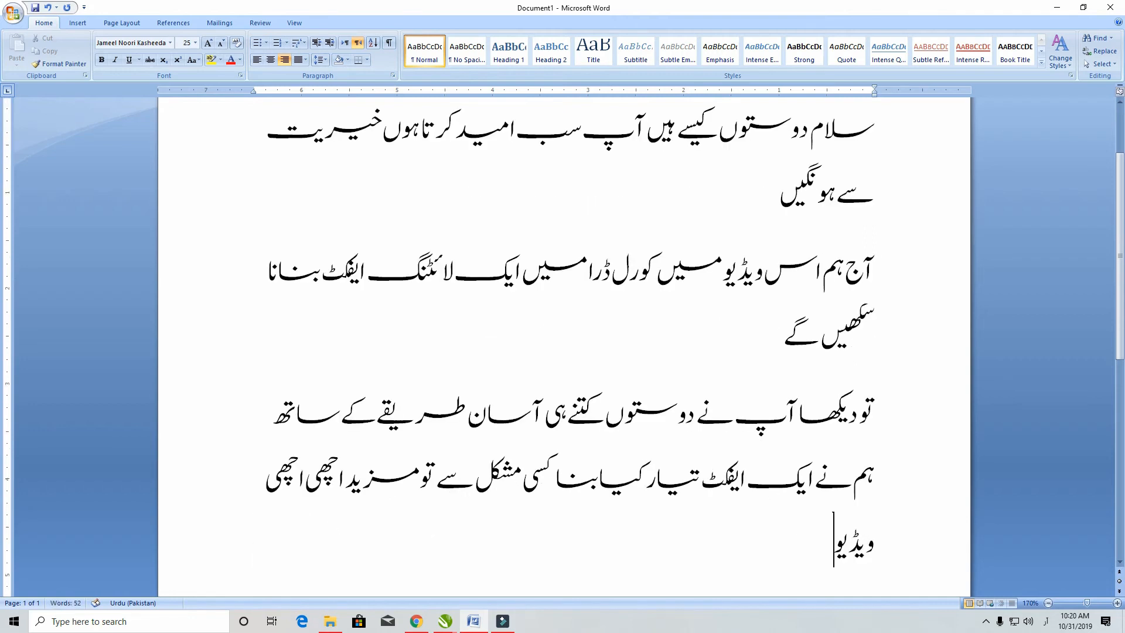
text(یو دیکھنے)
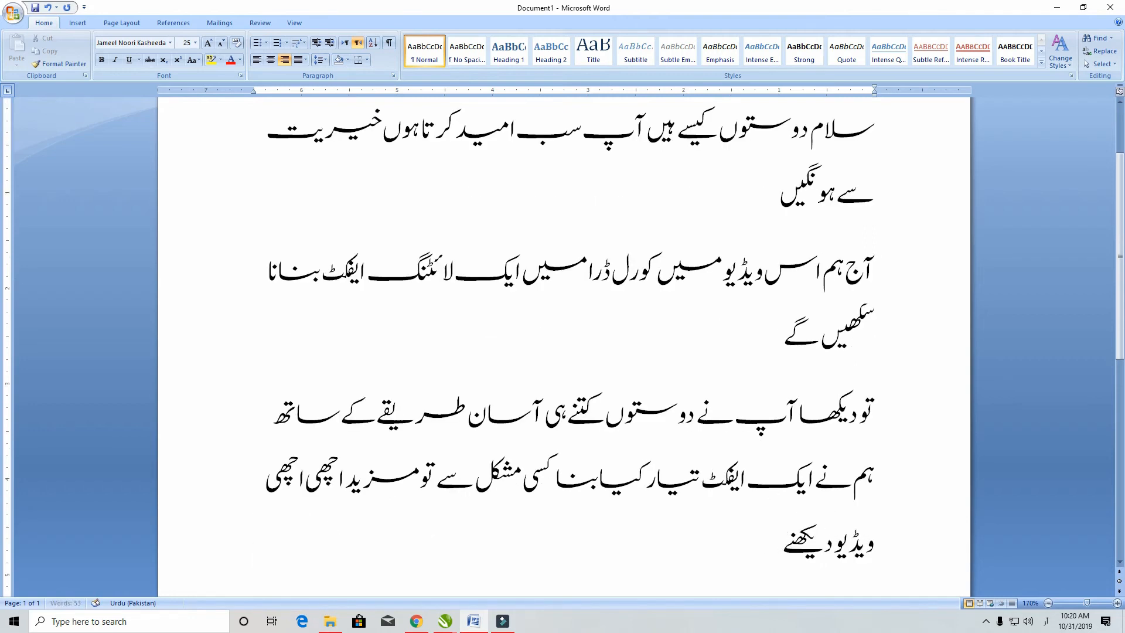
text( کے لیے میرے چین)
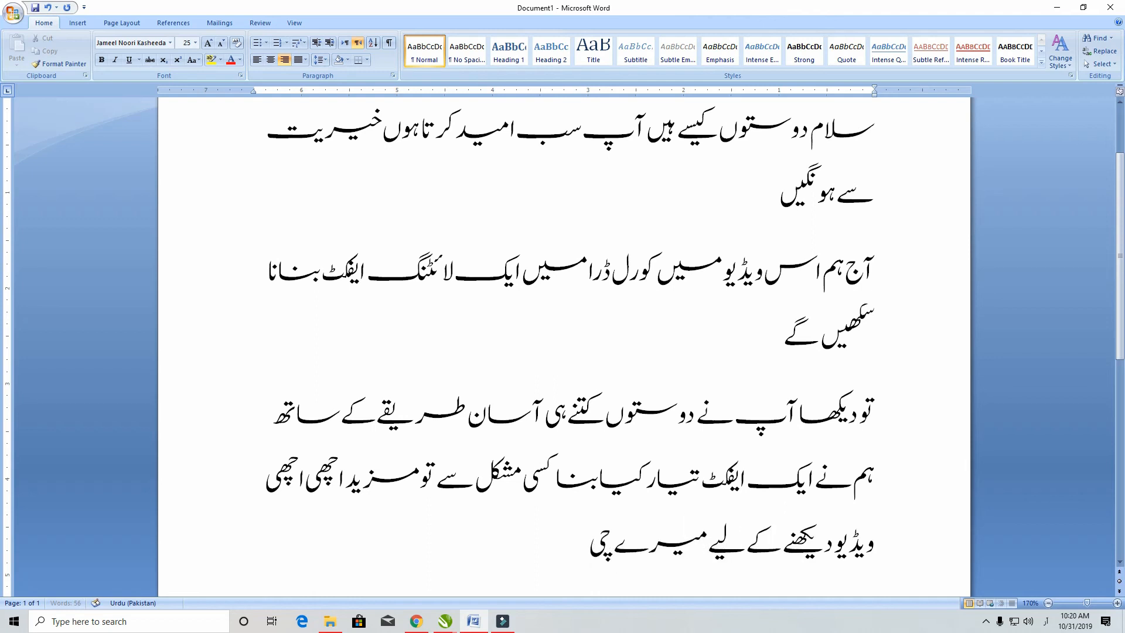
text(ل کو زیادہ سے زیادہ)
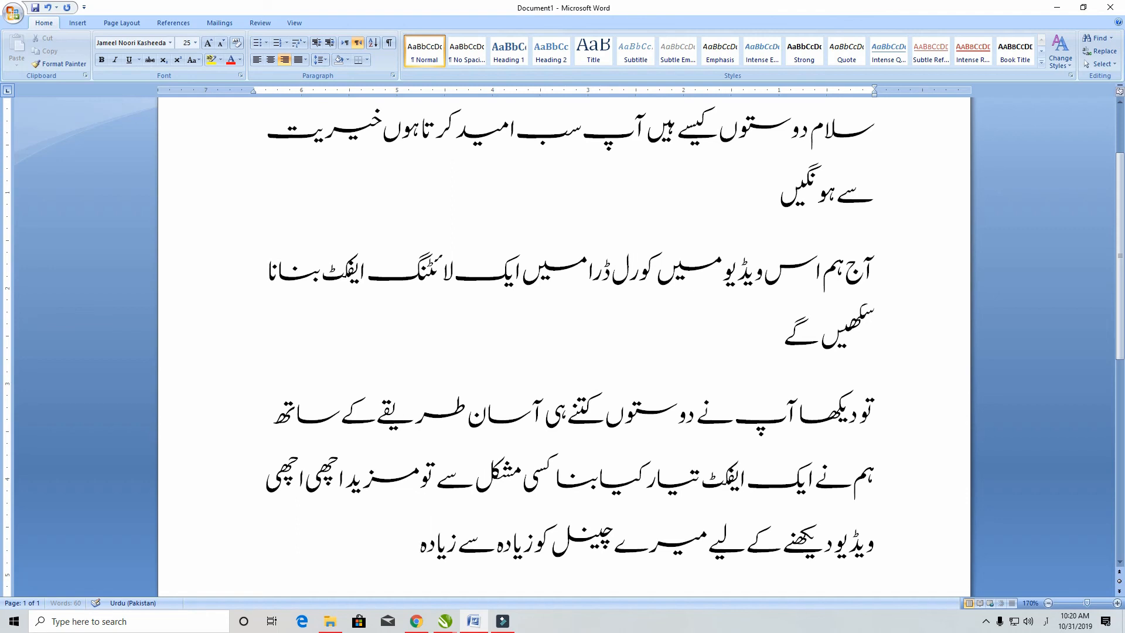
text( سبسکرائب کری)
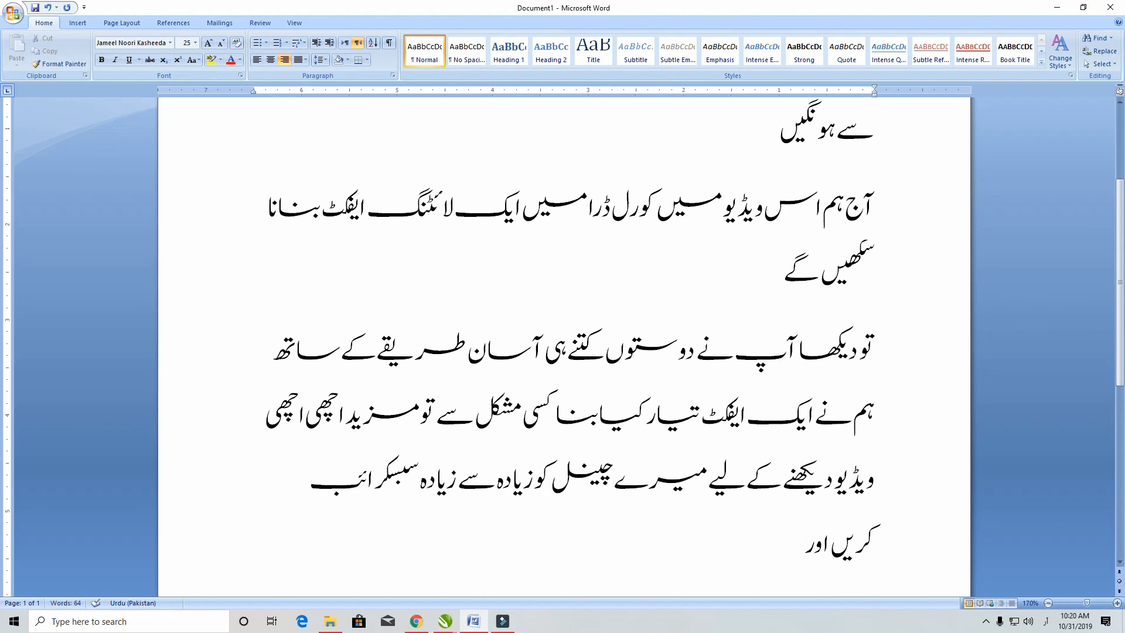
Step: Finish the closing paragraph with 'اور ویڈیو کو لائک ضرور کریں شکریہ', correcting the misspelled words
text(ں اور ویڈیو کو لئ)
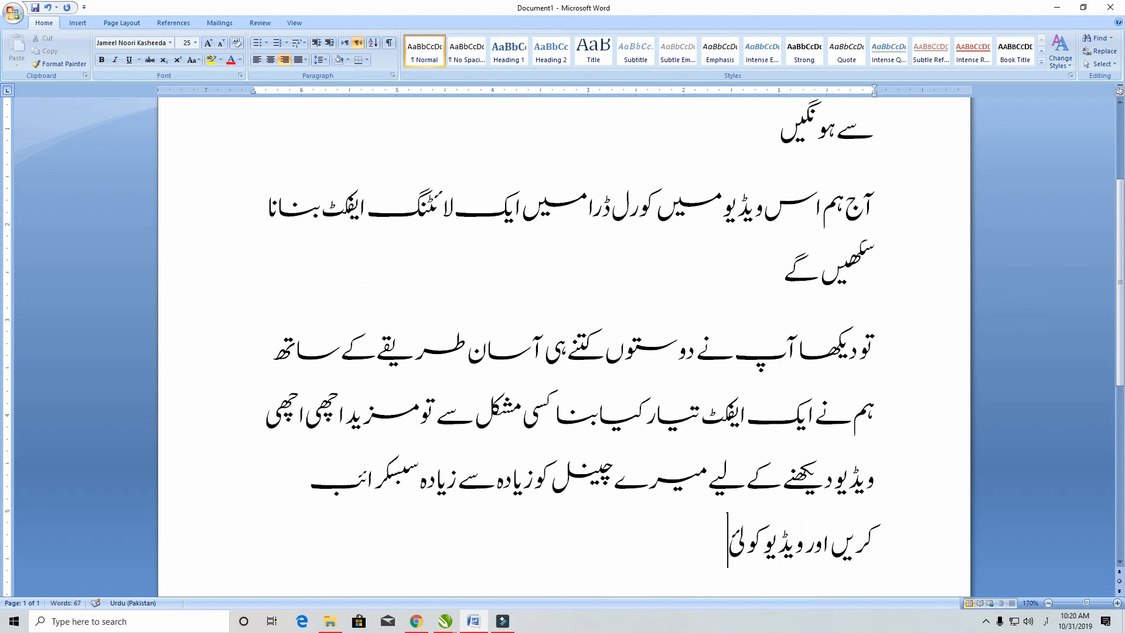
key(BackSpace)
text(ائک)
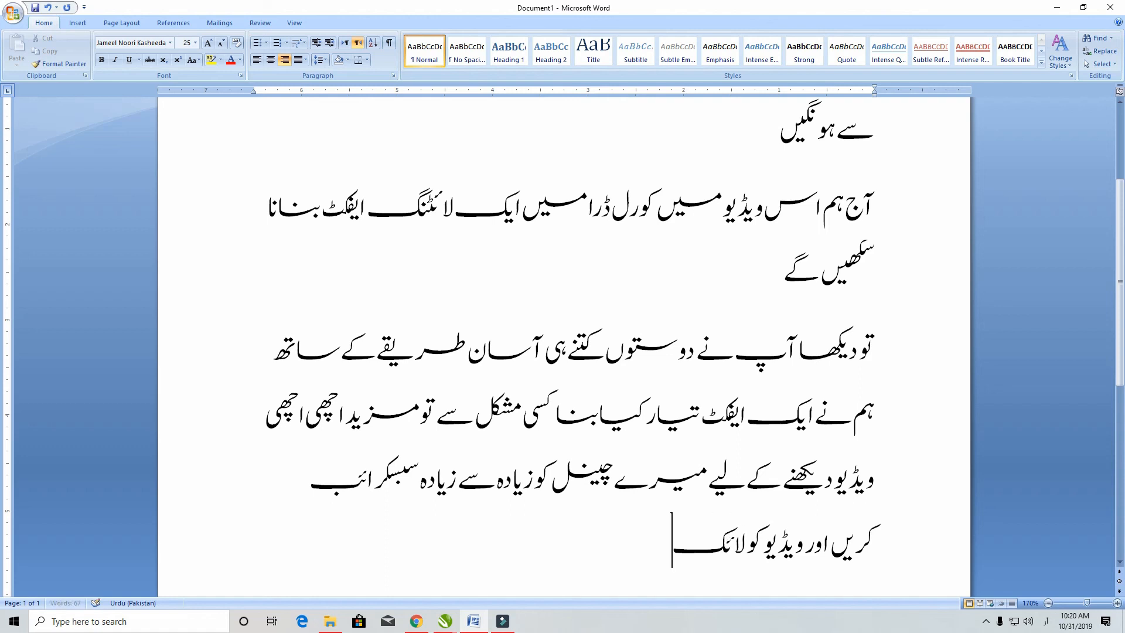
text( ضرور کریں شکیہ)
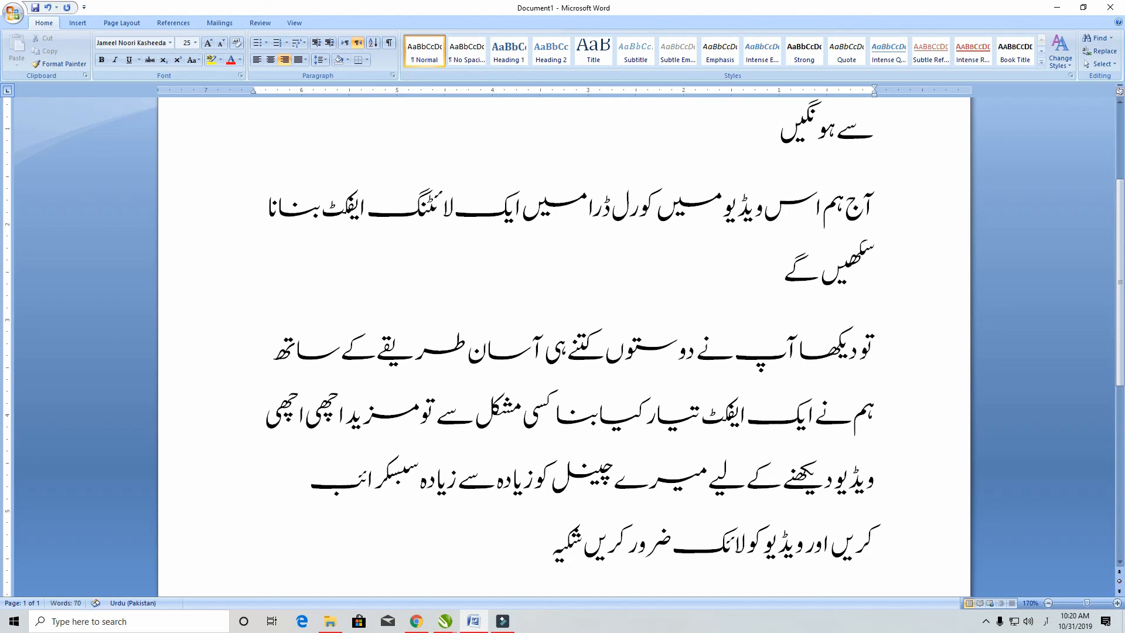
key(BackSpace)
key(BackSpace)
text(ریہ)
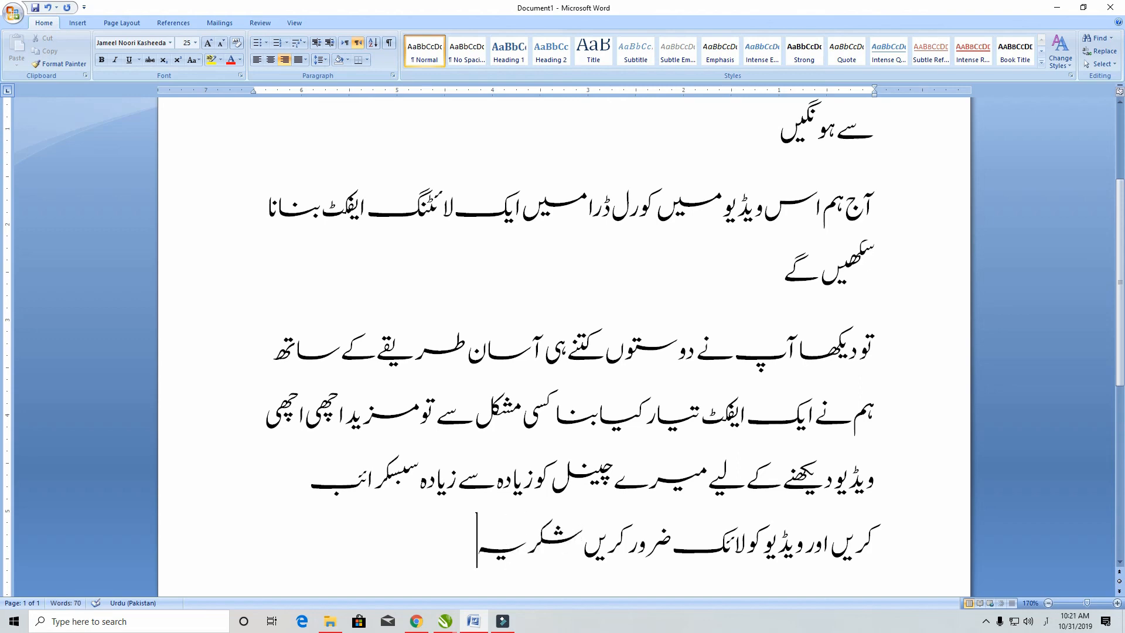